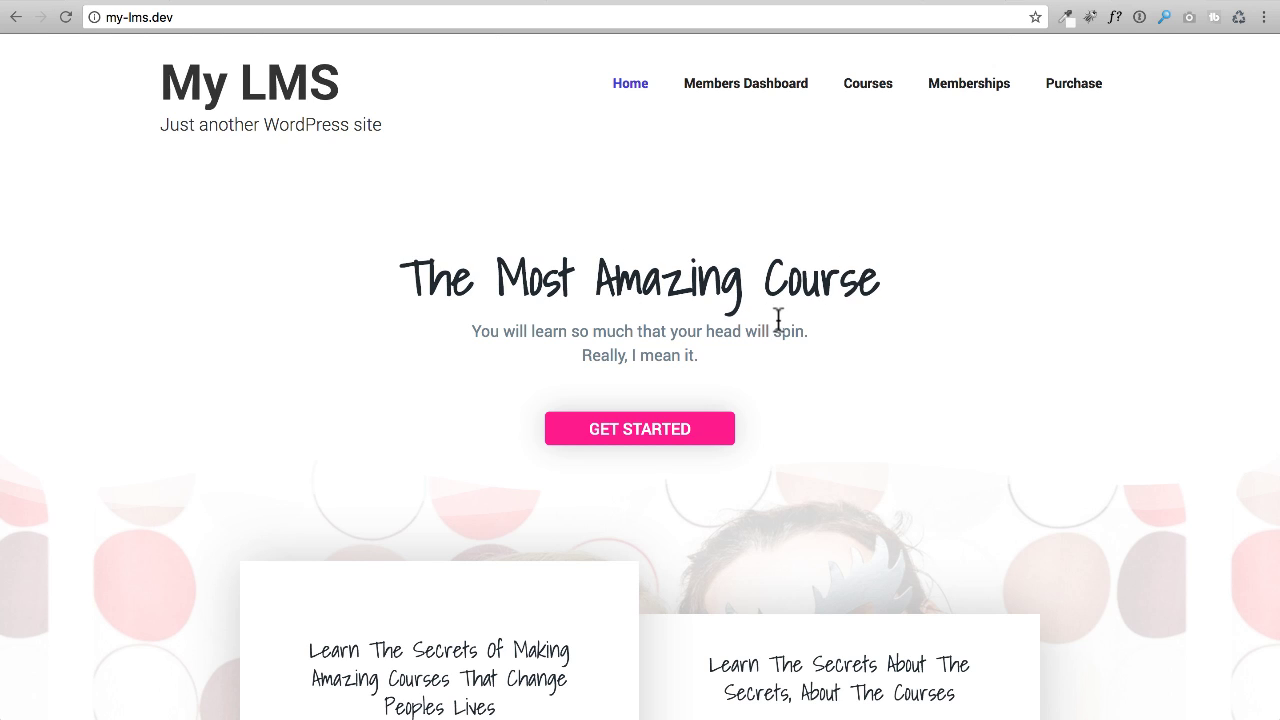
Step: Look through the My LMS home page, from the course headline to the pricing tables and the countdown timer
scroll(778, 318, "down", 6)
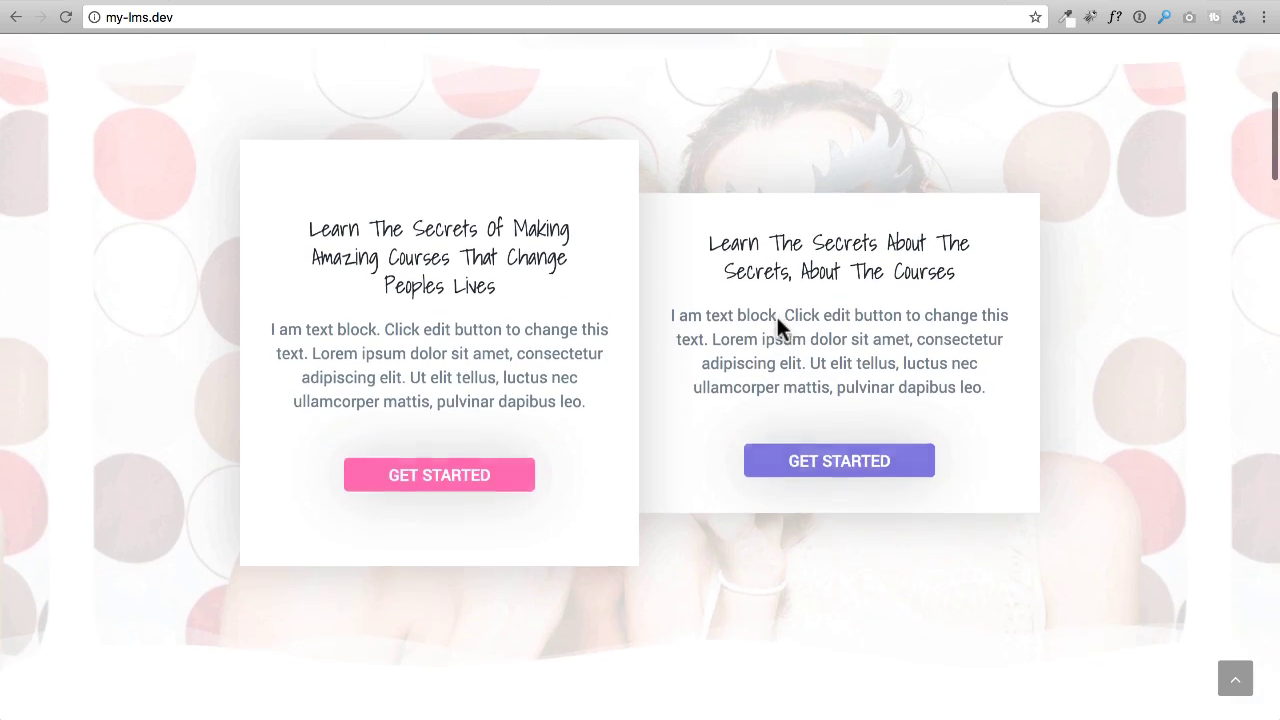
scroll(778, 328, "down", 6)
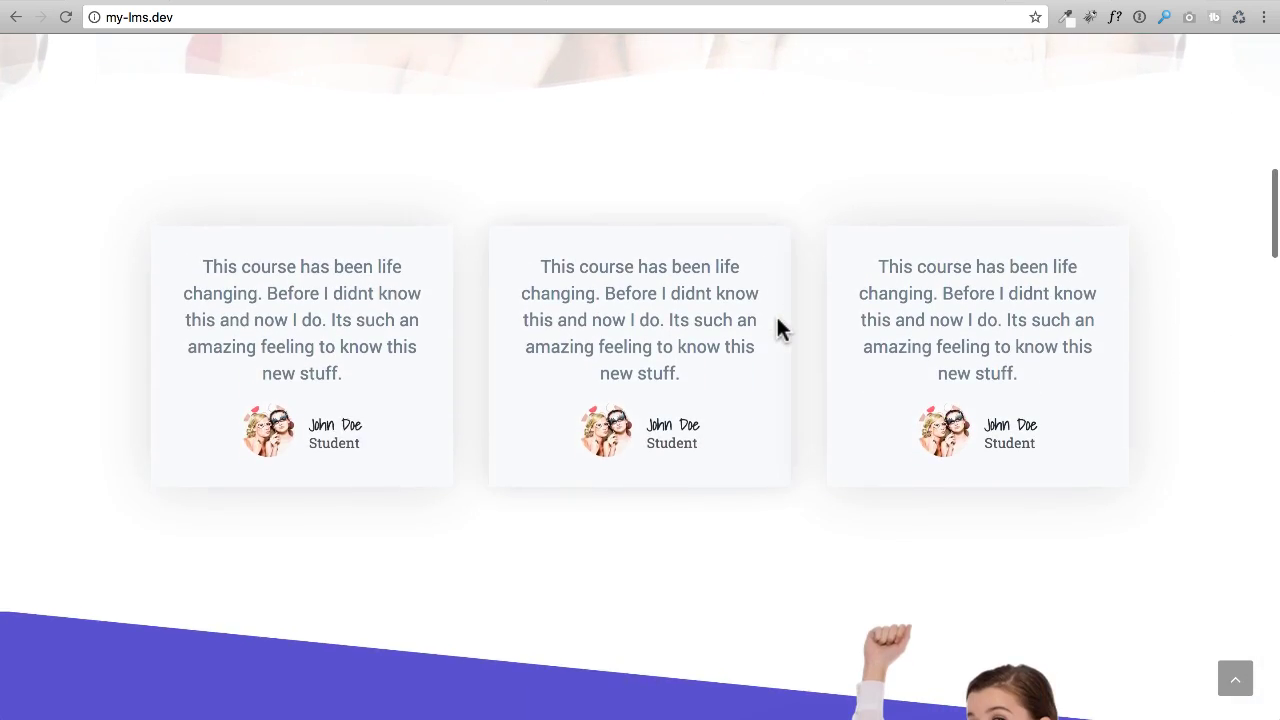
scroll(777, 320, "down", 5)
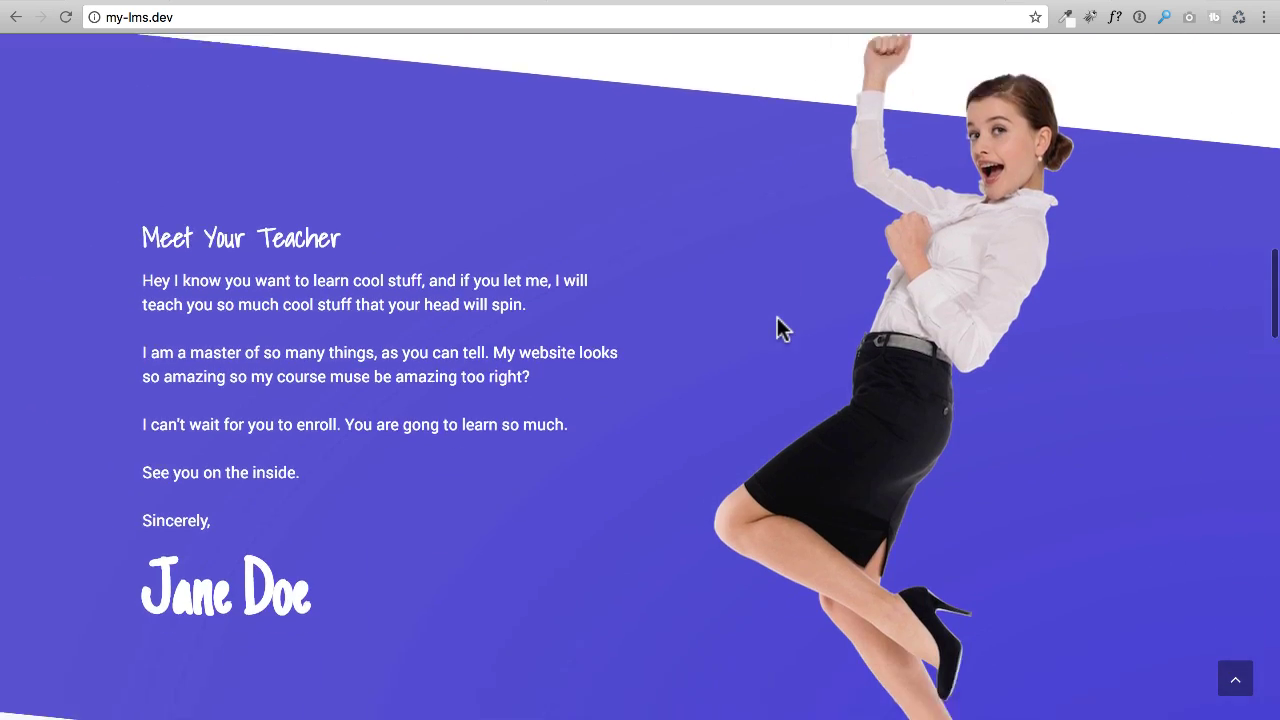
scroll(783, 330, "down", 9)
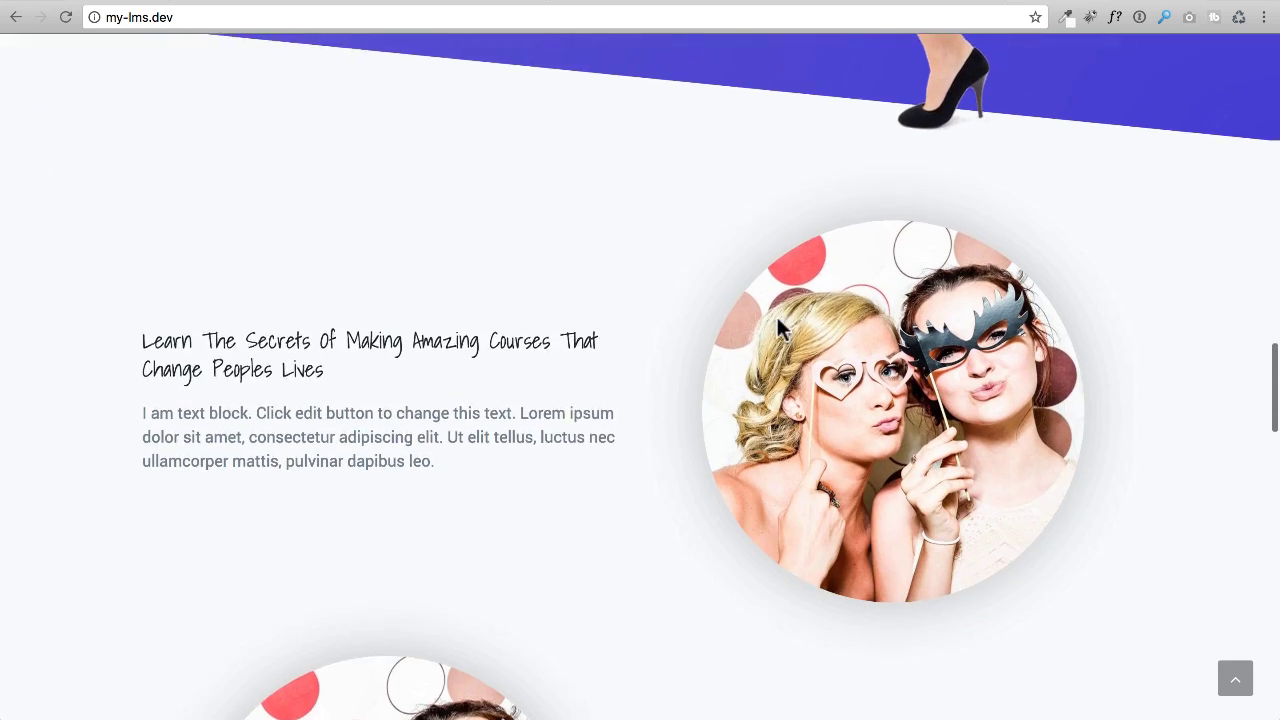
scroll(780, 328, "down", 10)
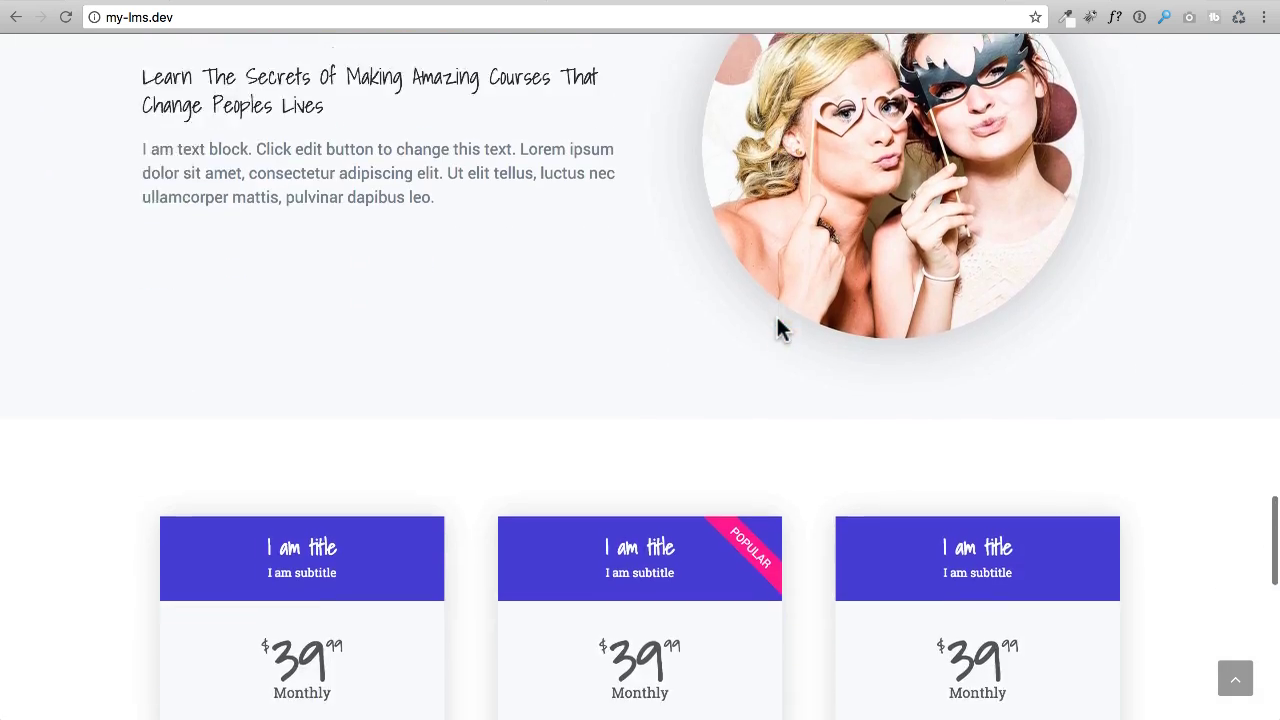
scroll(780, 328, "down", 2)
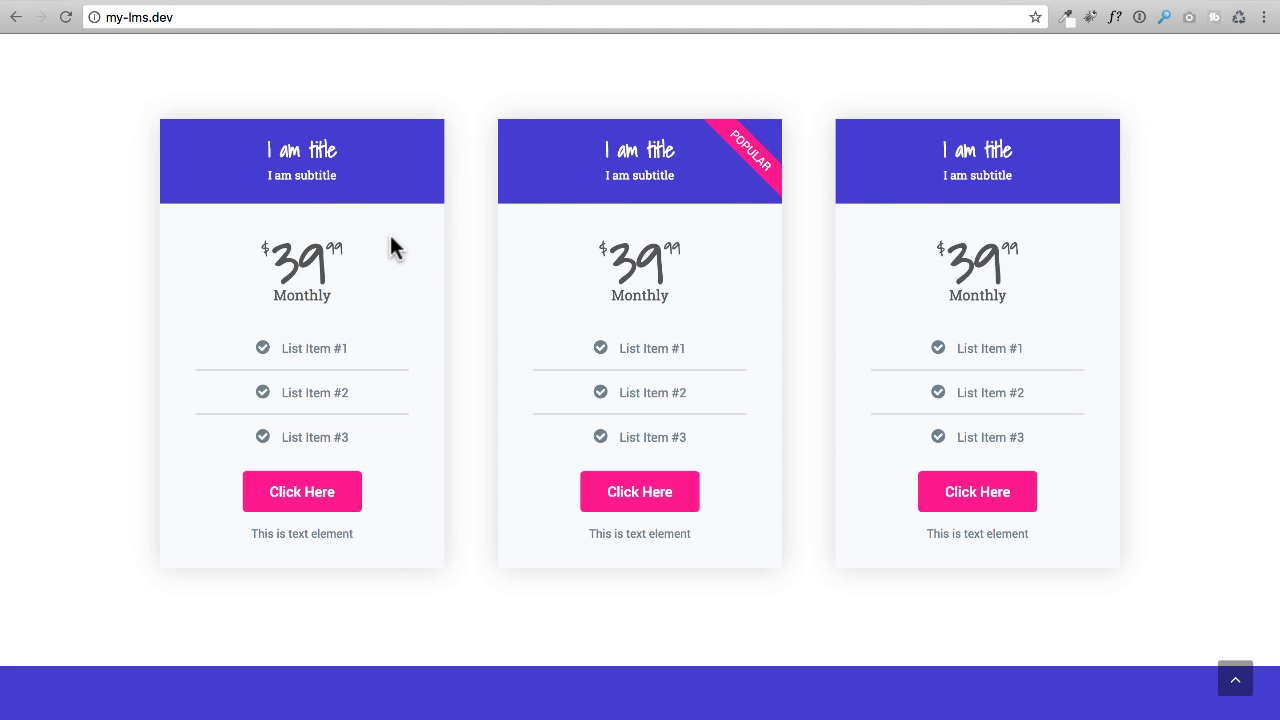
scroll(391, 247, "down", 6)
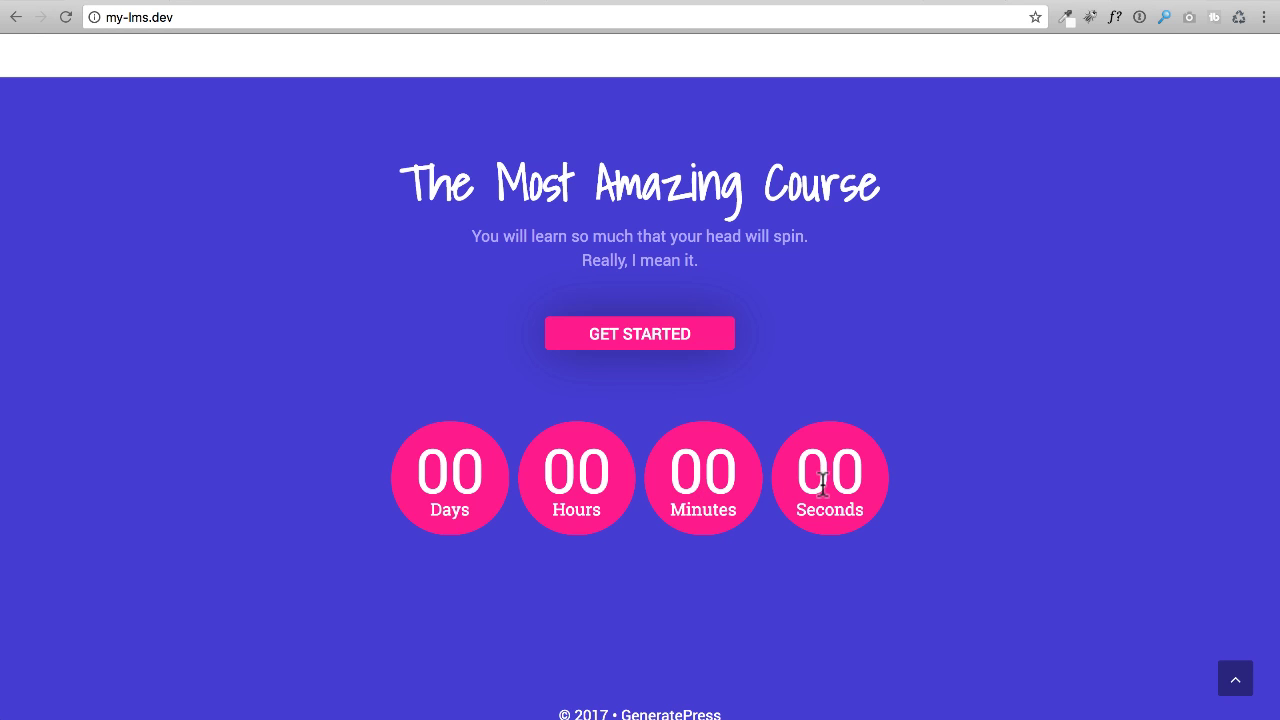
Step: Switch to the Elementor website, look over the feature sections of its home page and return to its header
left_click(1147, 2)
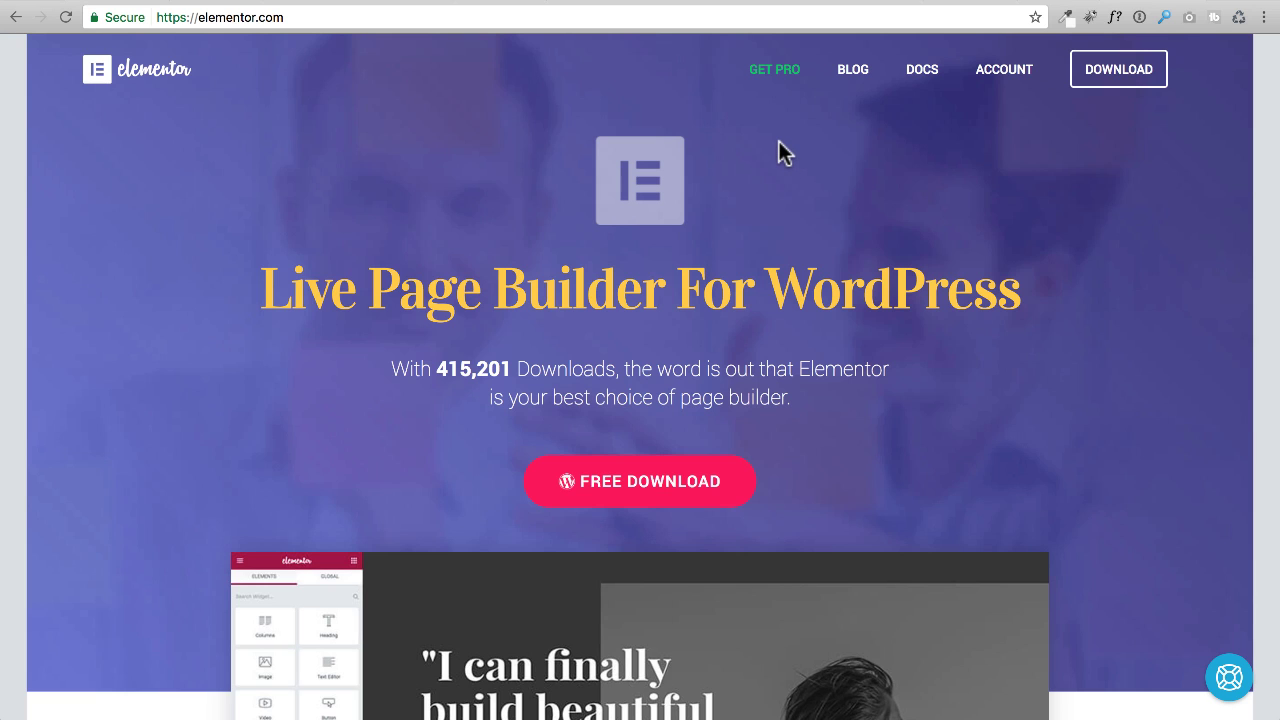
scroll(670, 258, "down", 10)
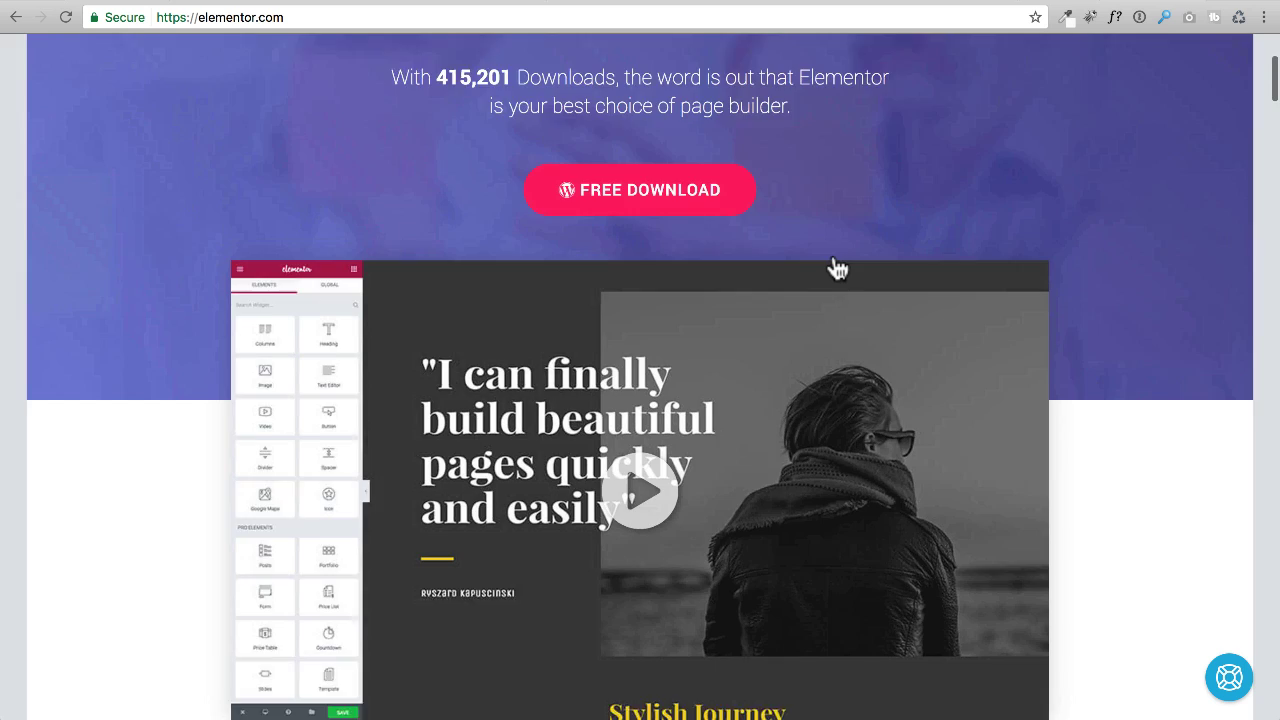
scroll(840, 265, "down", 15)
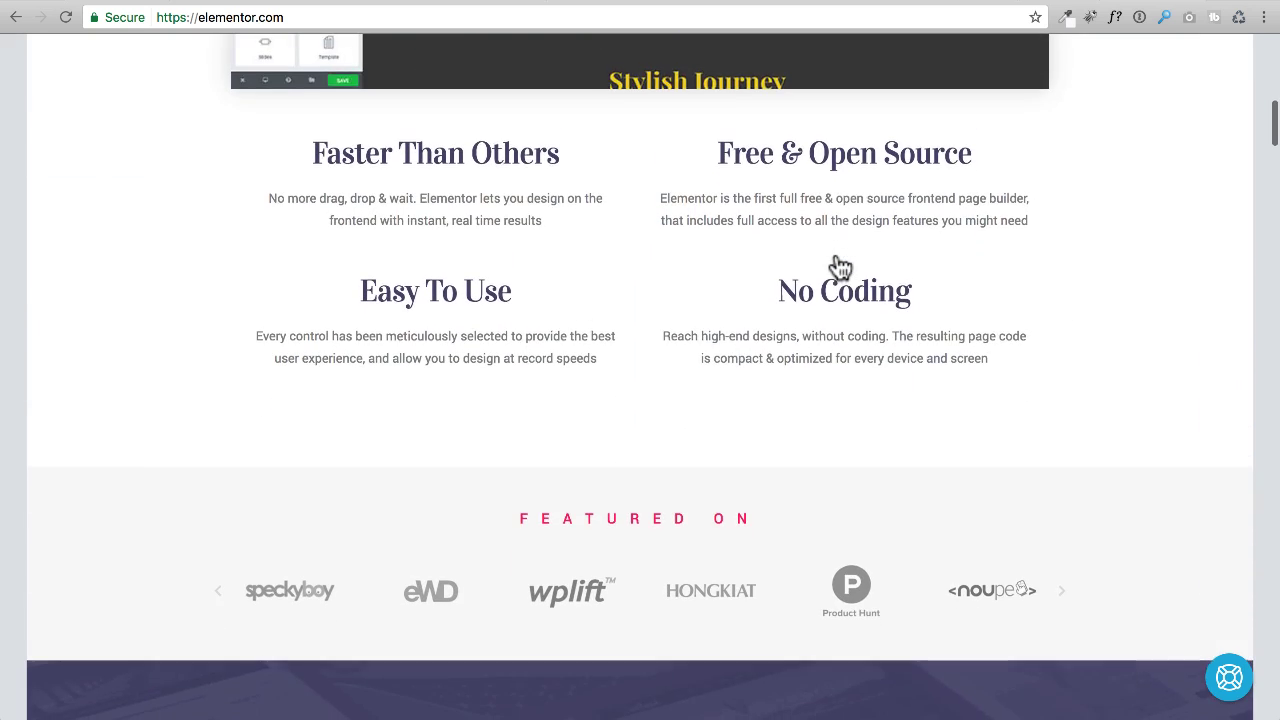
scroll(840, 265, "down", 3)
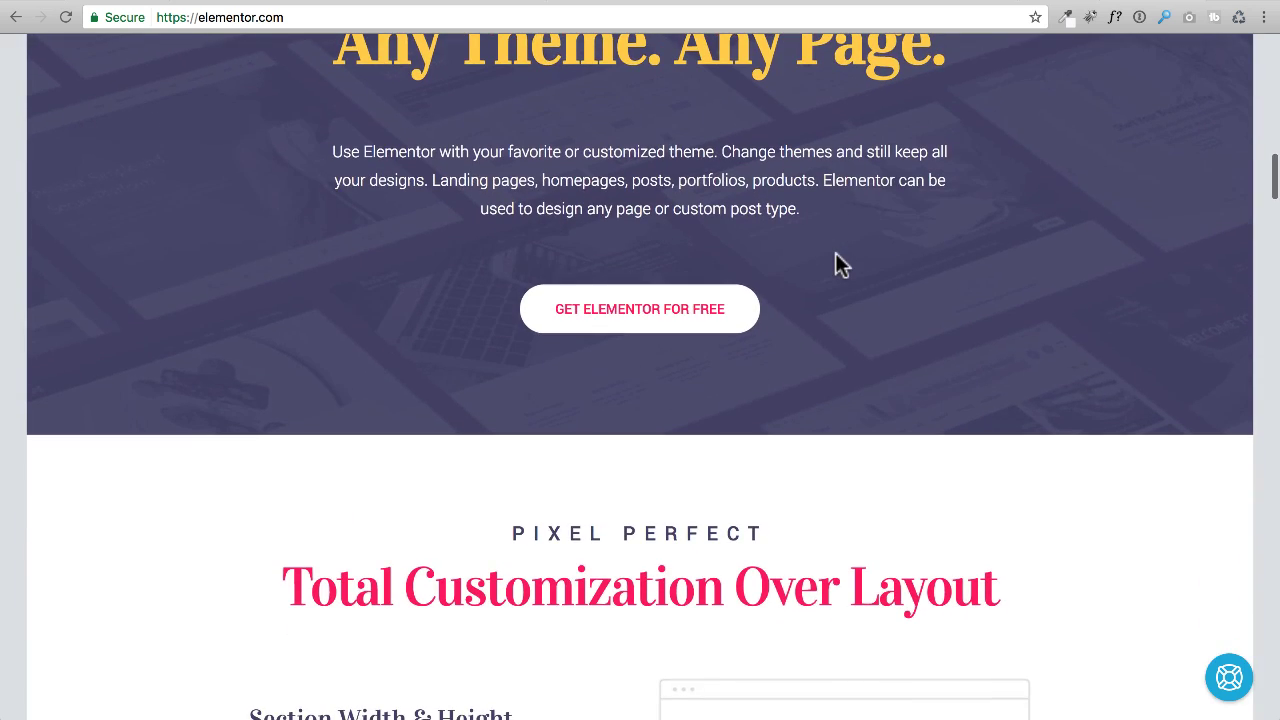
scroll(835, 253, "up", 20)
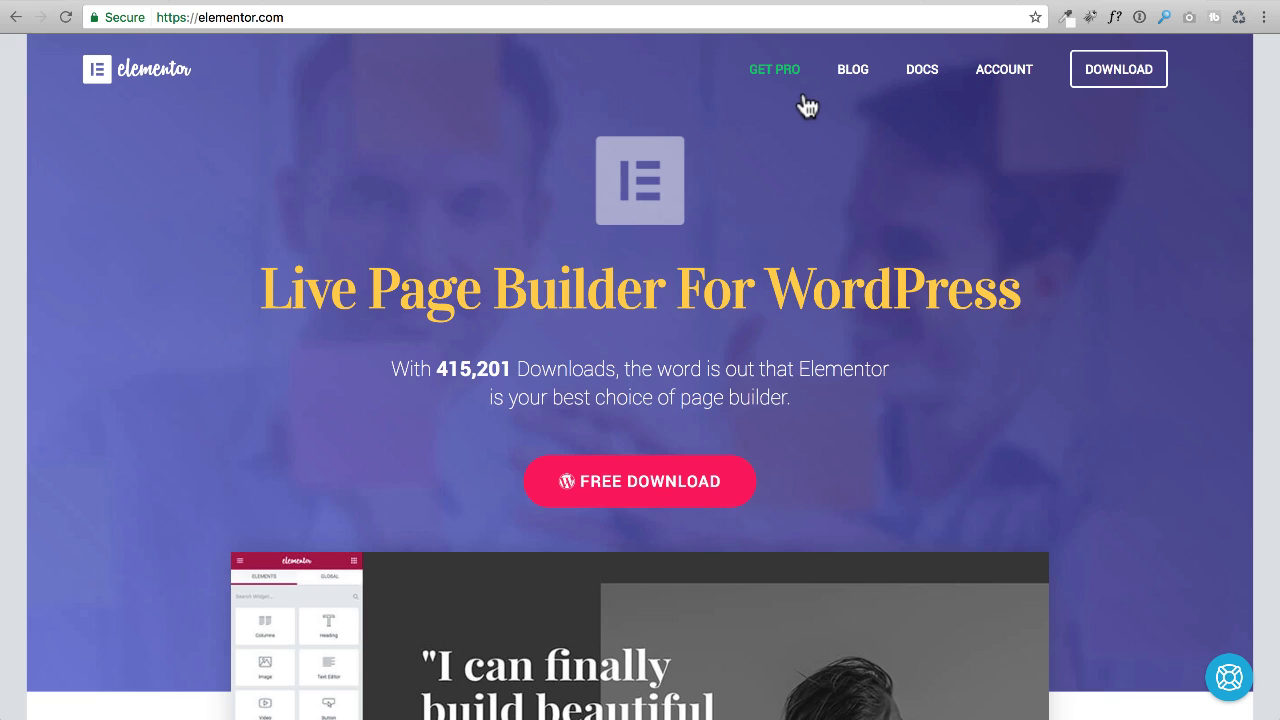
Step: Open the Elementor Pro page and examine its Posts & Portfolio and Live Form Editor sections
left_click(765, 72)
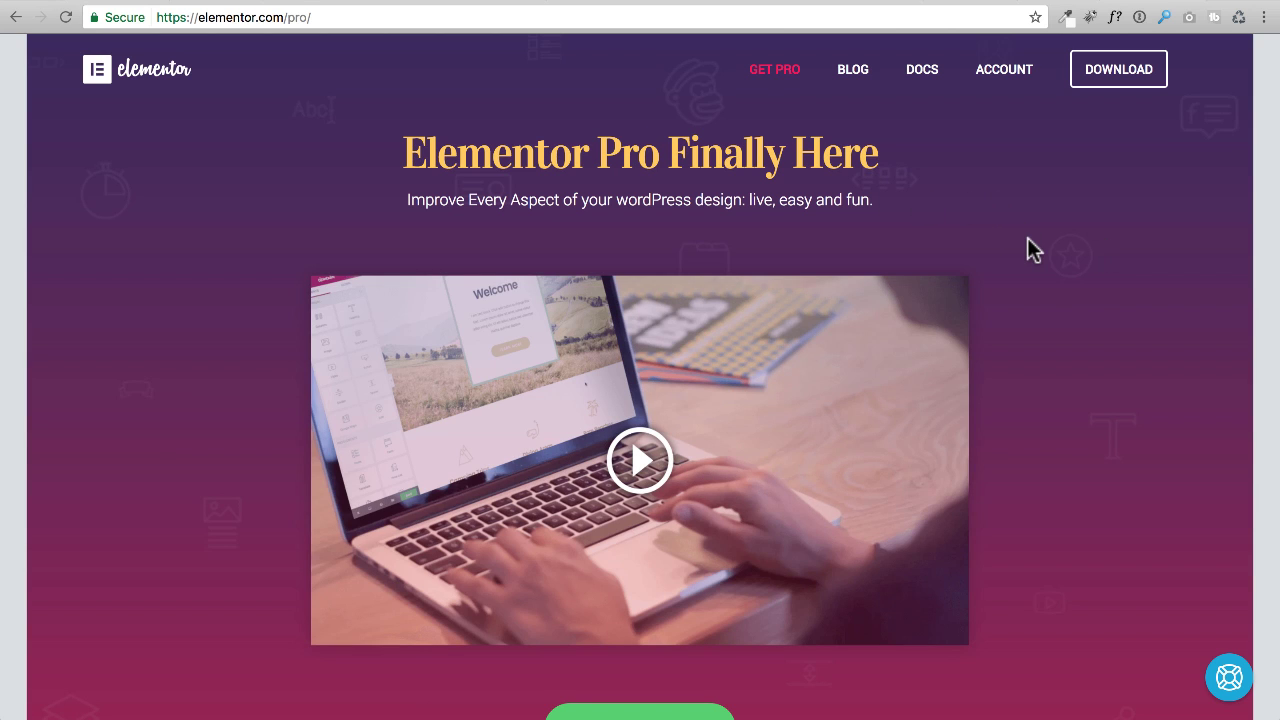
scroll(1027, 237, "down", 3)
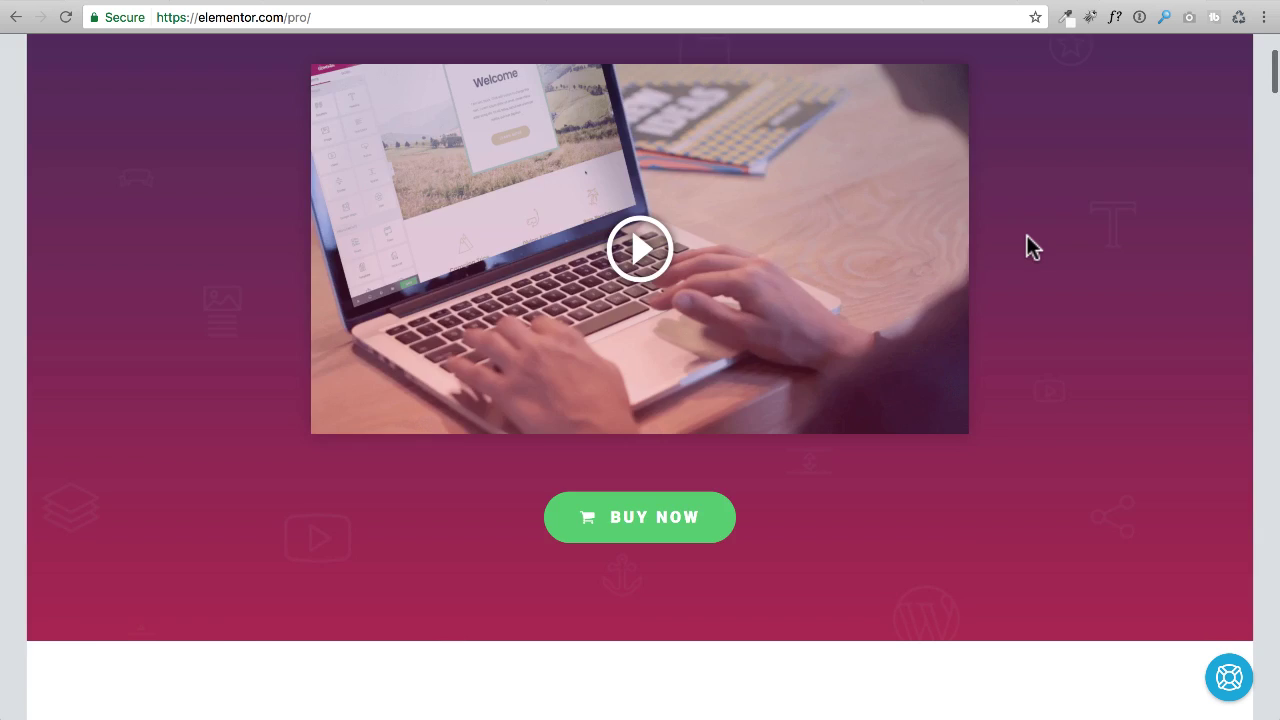
scroll(783, 135, "down", 10)
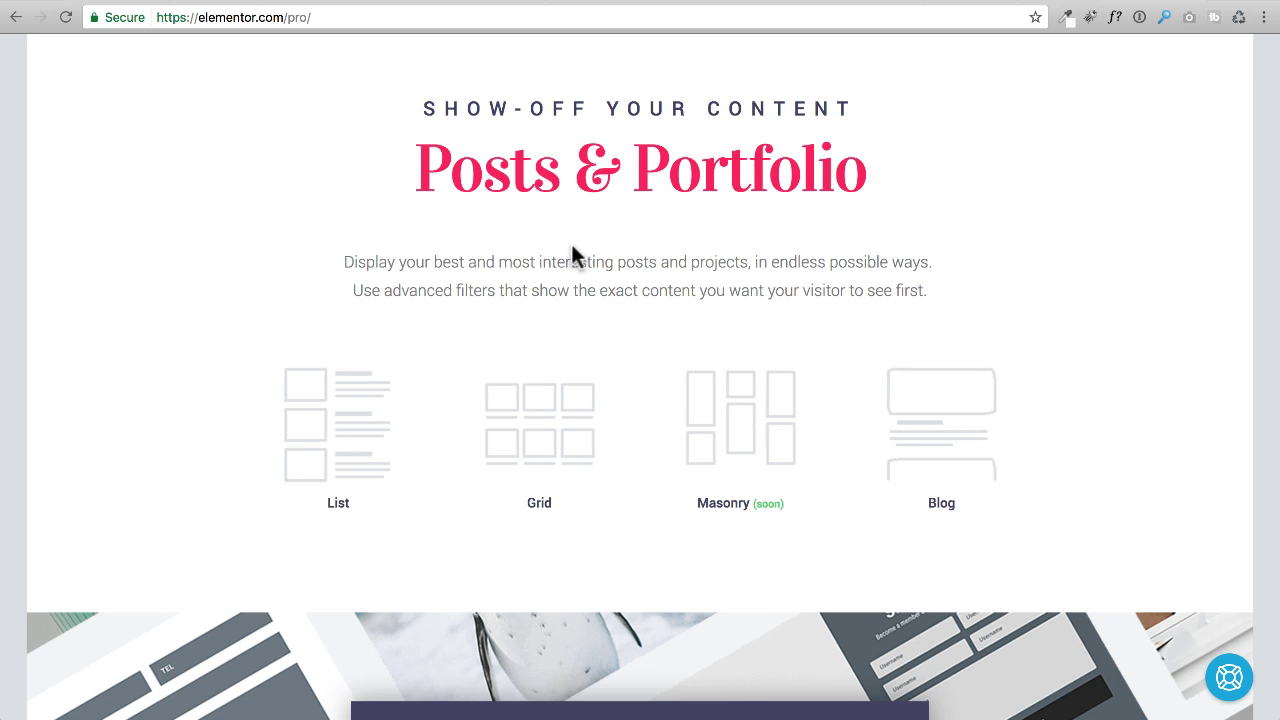
scroll(618, 236, "down", 1)
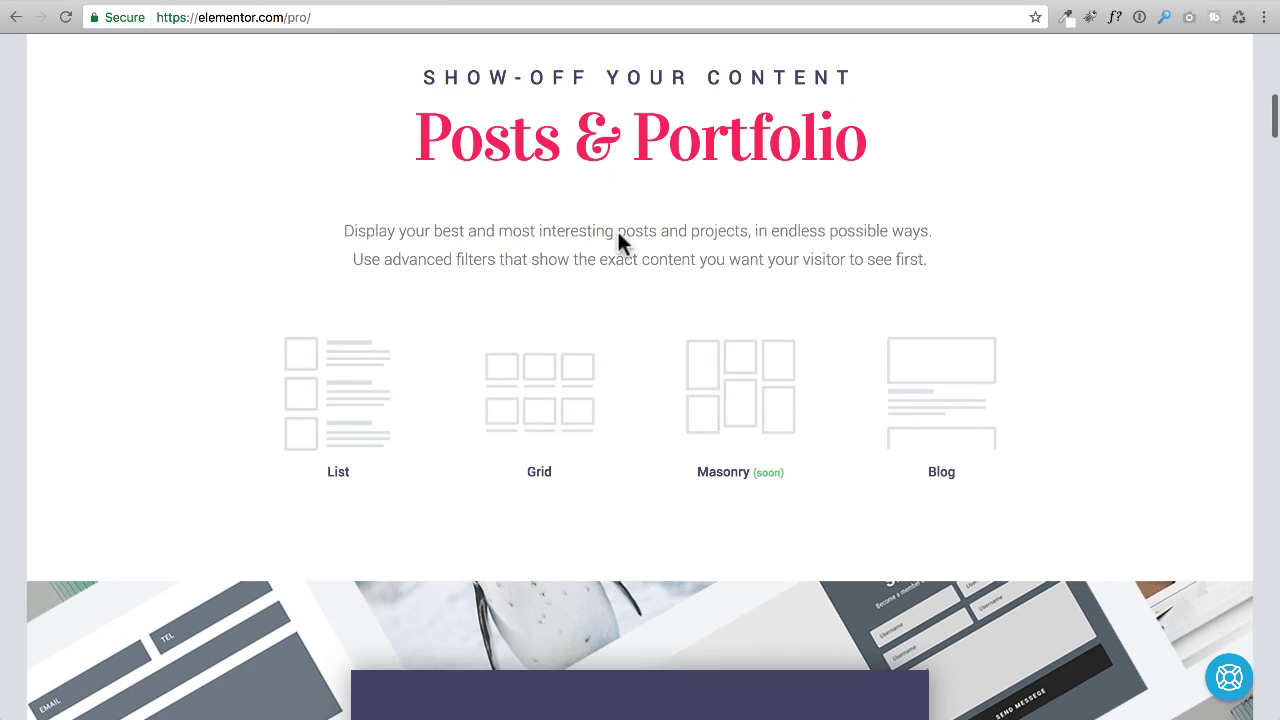
scroll(618, 236, "down", 3)
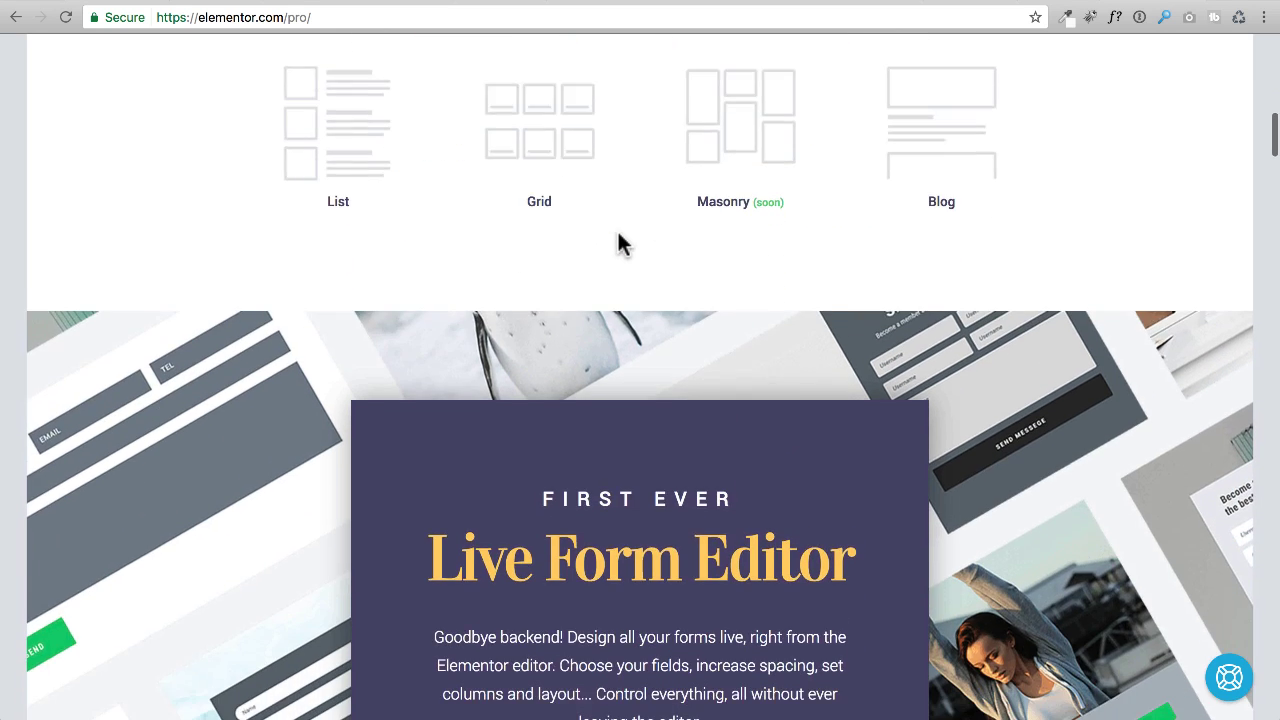
scroll(618, 236, "down", 3)
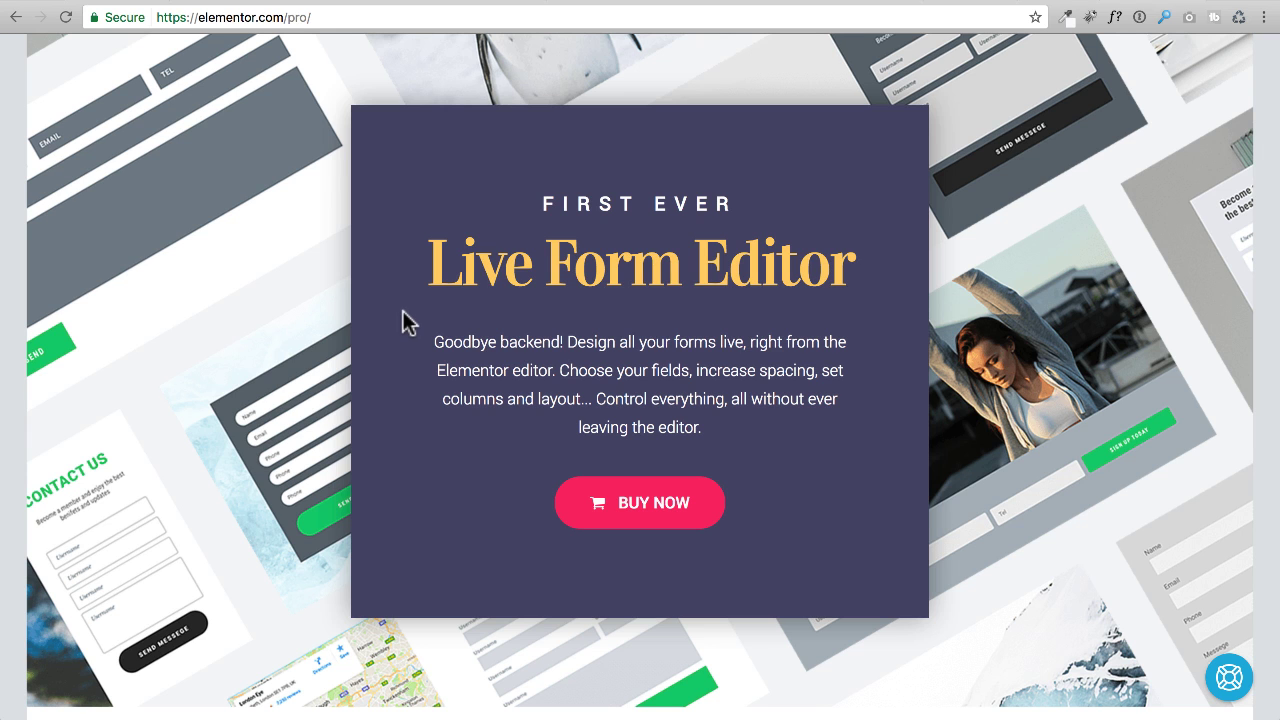
scroll(409, 322, "down", 2)
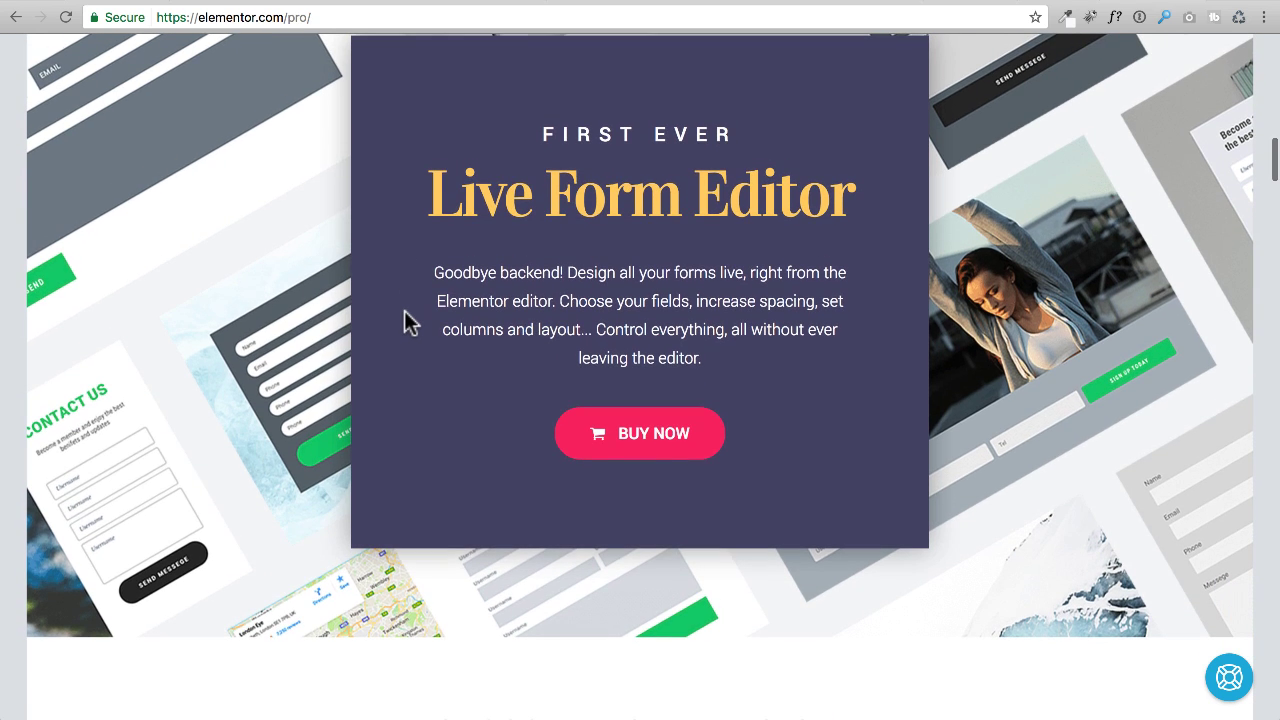
Step: Examine the Global Widget, Live Custom CSS and Embed Anywhere sections of the Elementor Pro page
scroll(407, 322, "down", 6)
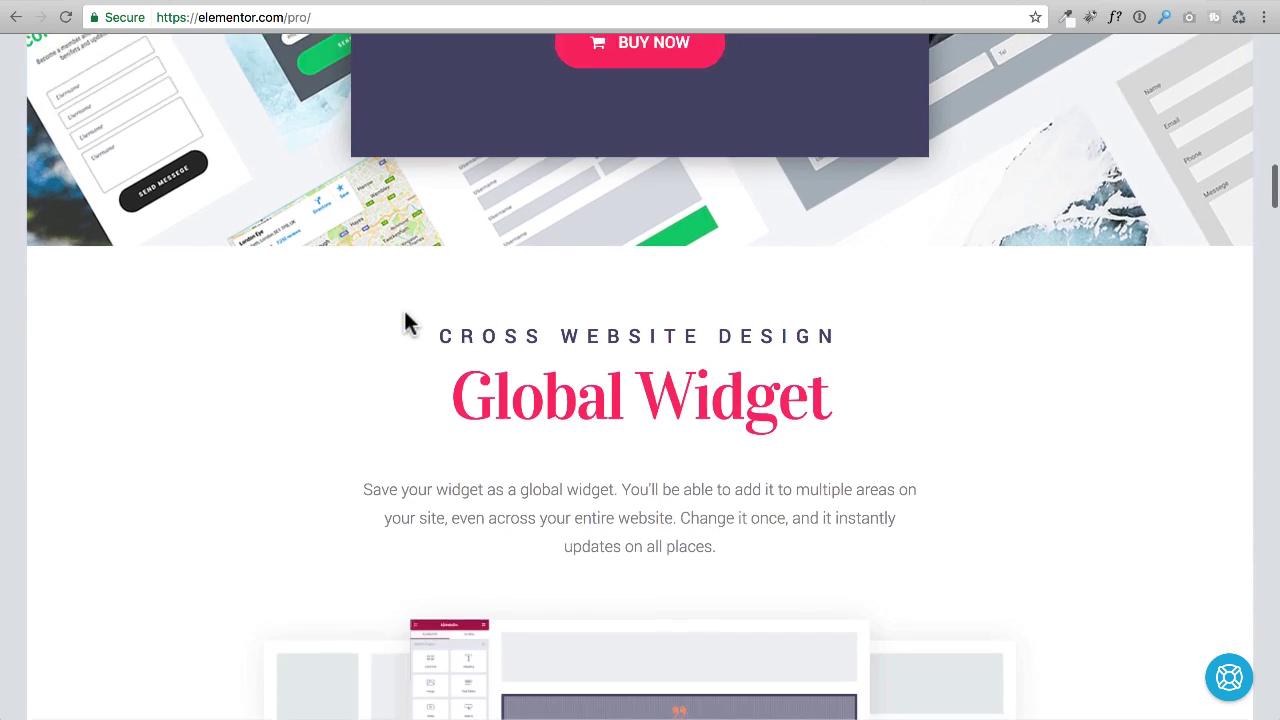
scroll(405, 318, "down", 1)
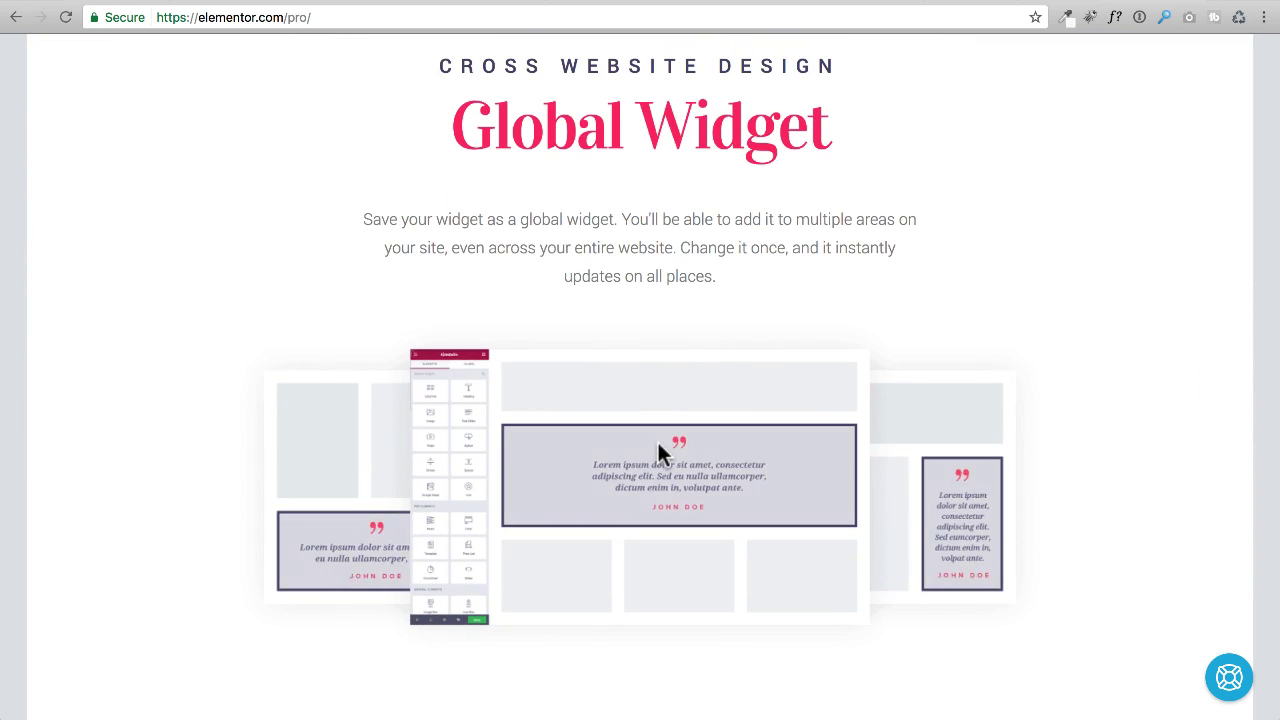
scroll(659, 447, "down", 1)
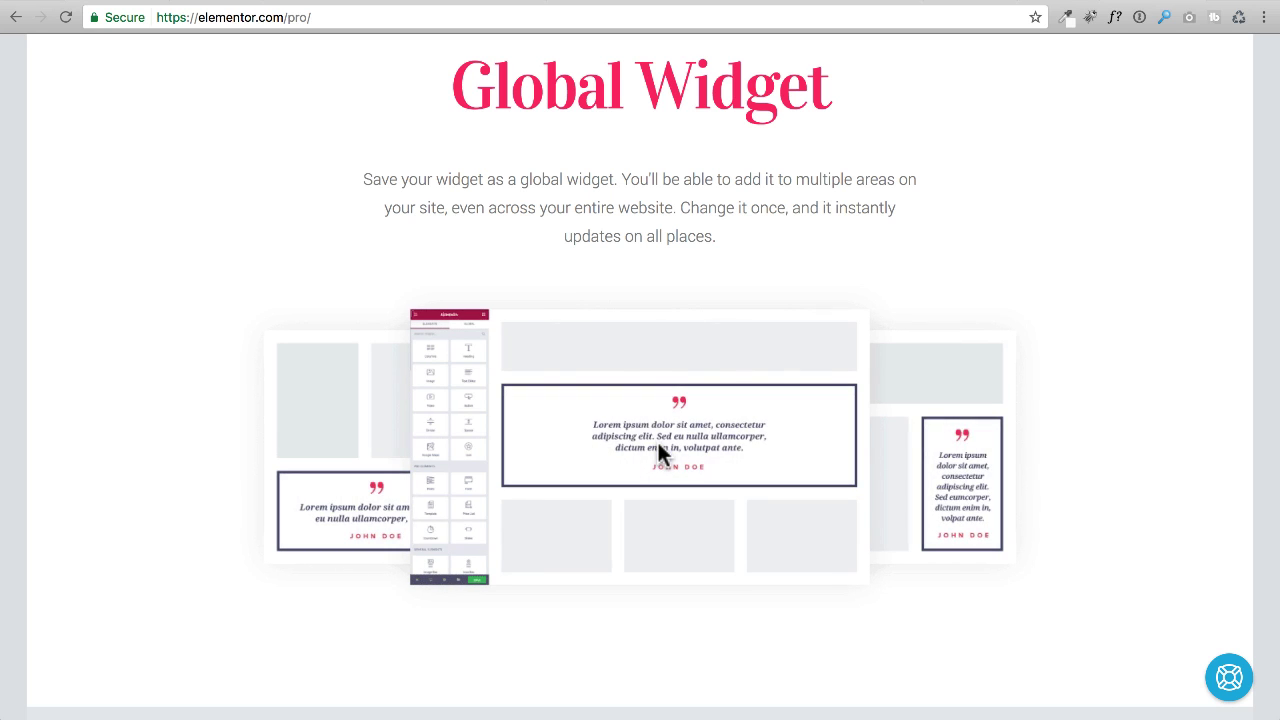
scroll(657, 439, "down", 5)
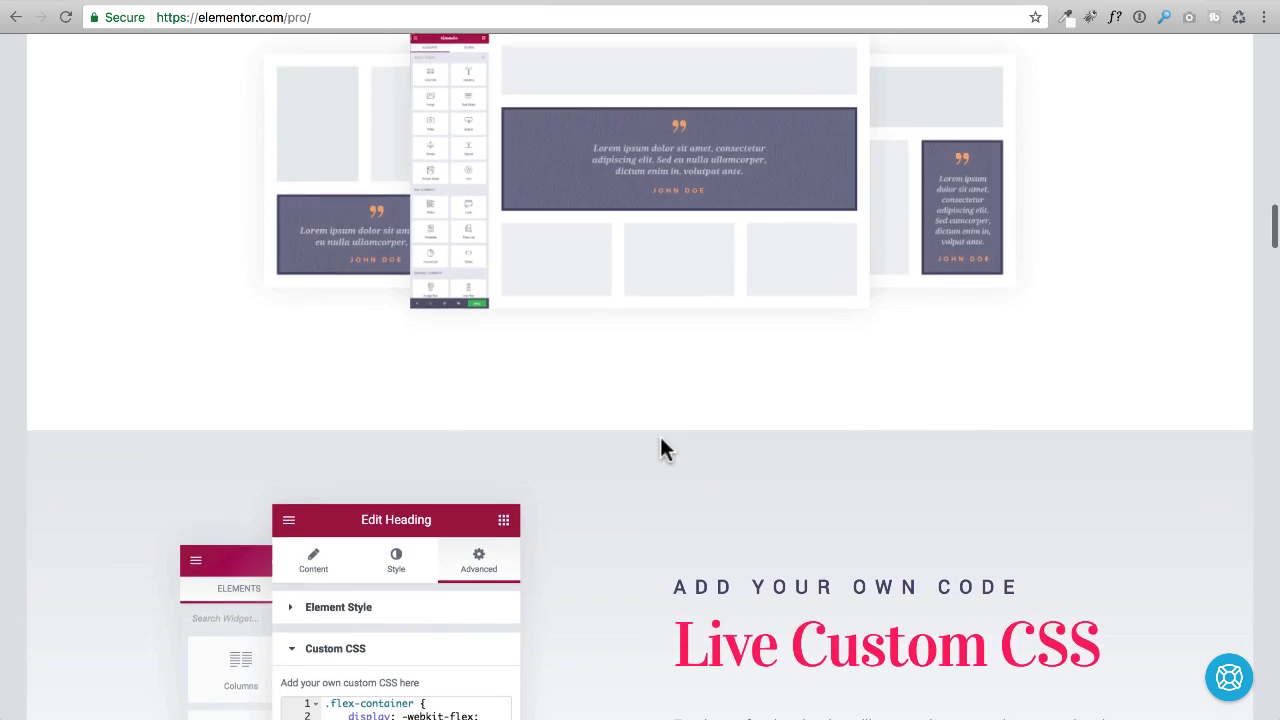
scroll(640, 418, "down", 2)
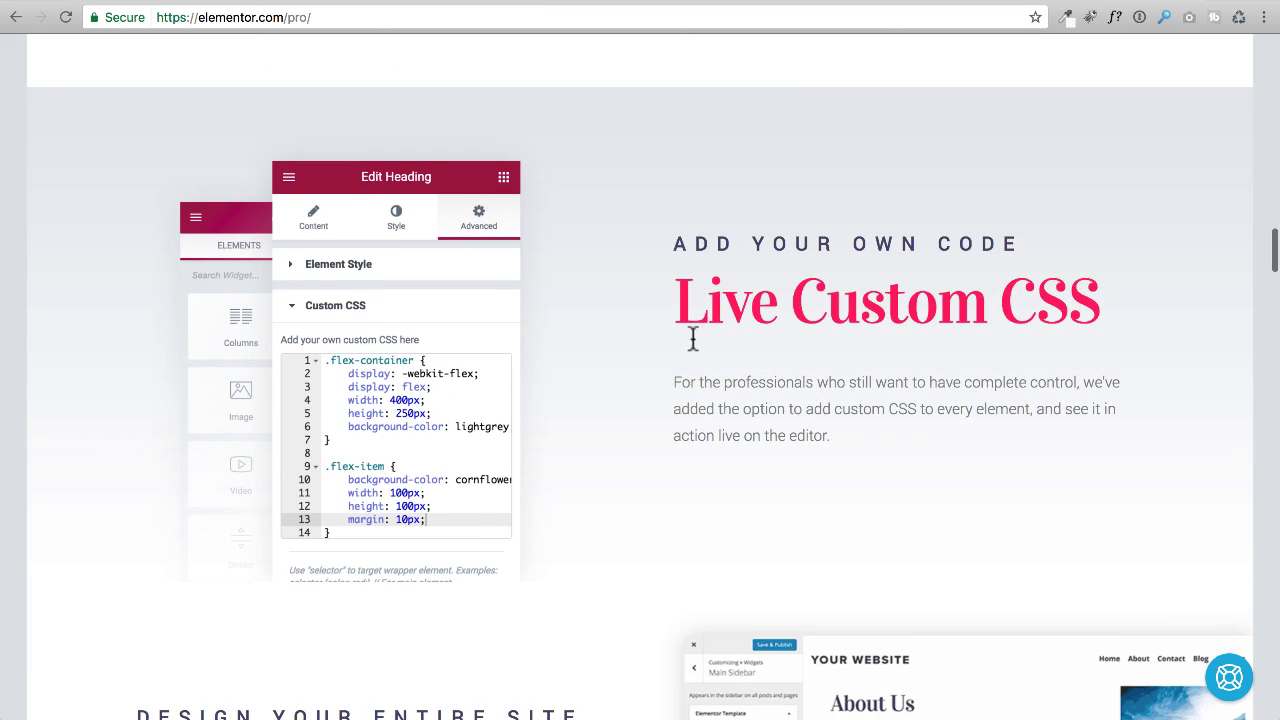
scroll(615, 330, "down", 3)
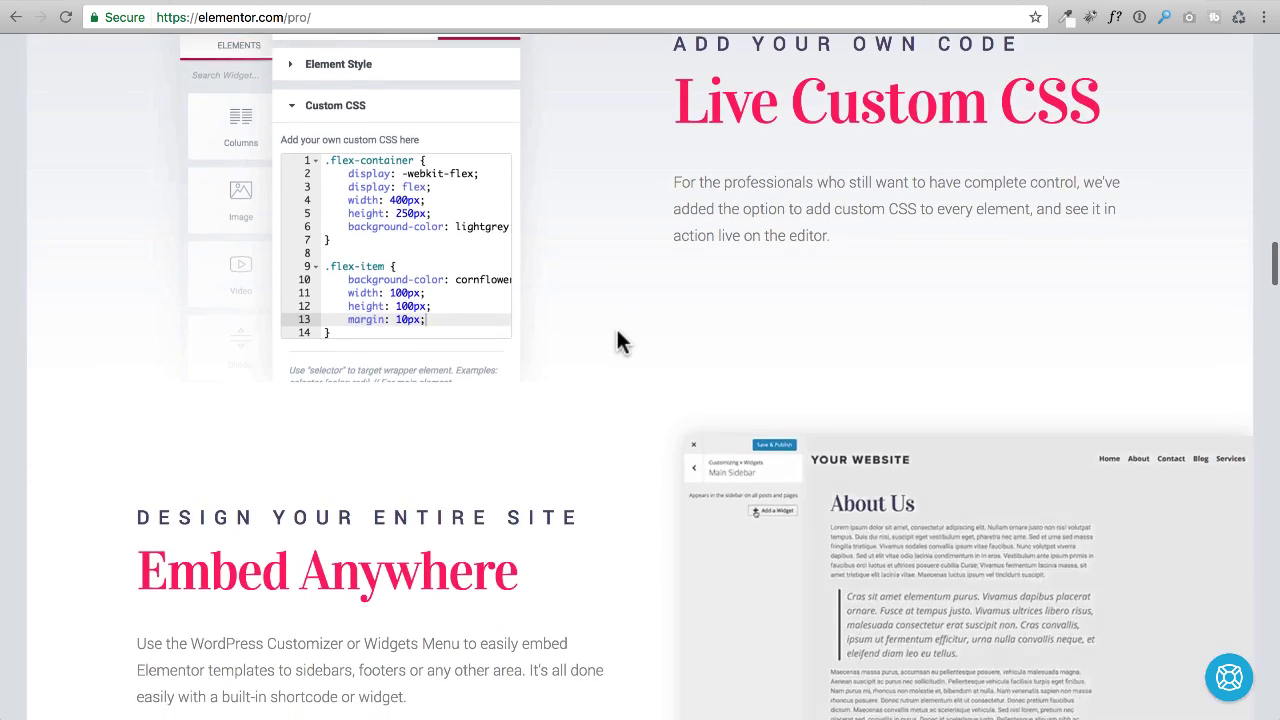
scroll(617, 334, "down", 2)
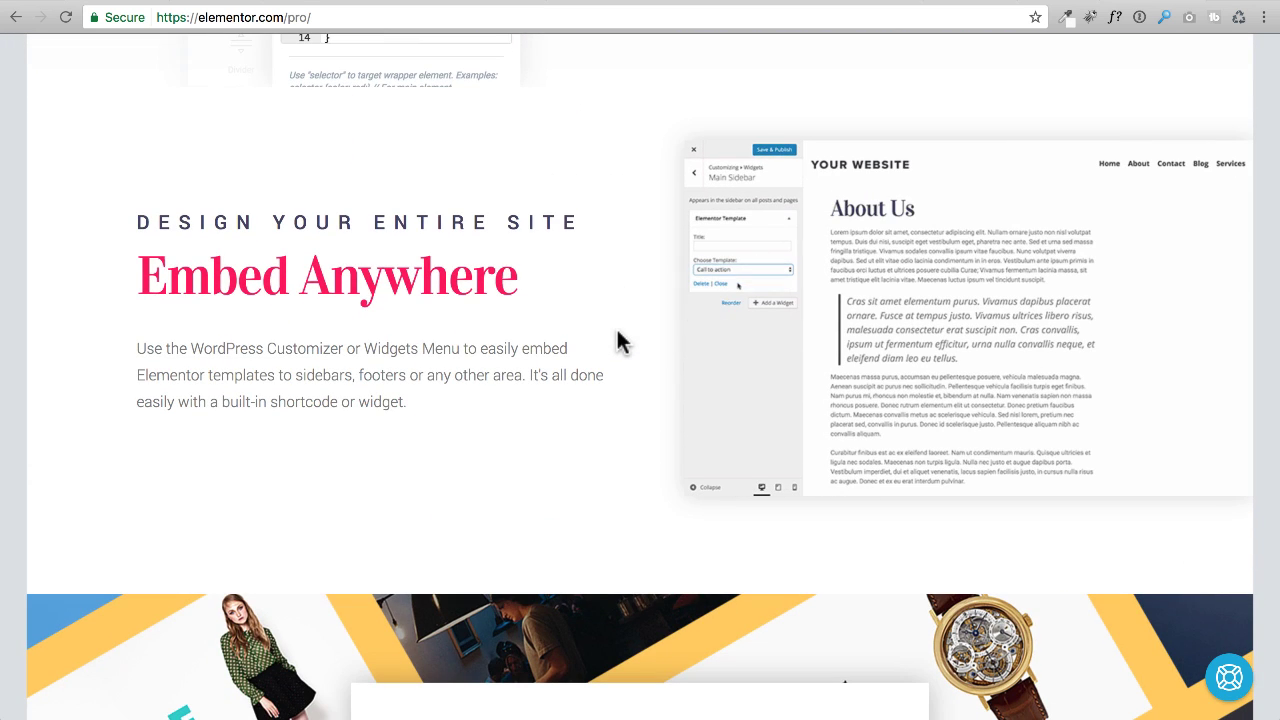
Step: Examine the Slides and Supercharged WooCommerce sections of the Elementor Pro page
scroll(608, 317, "down", 4)
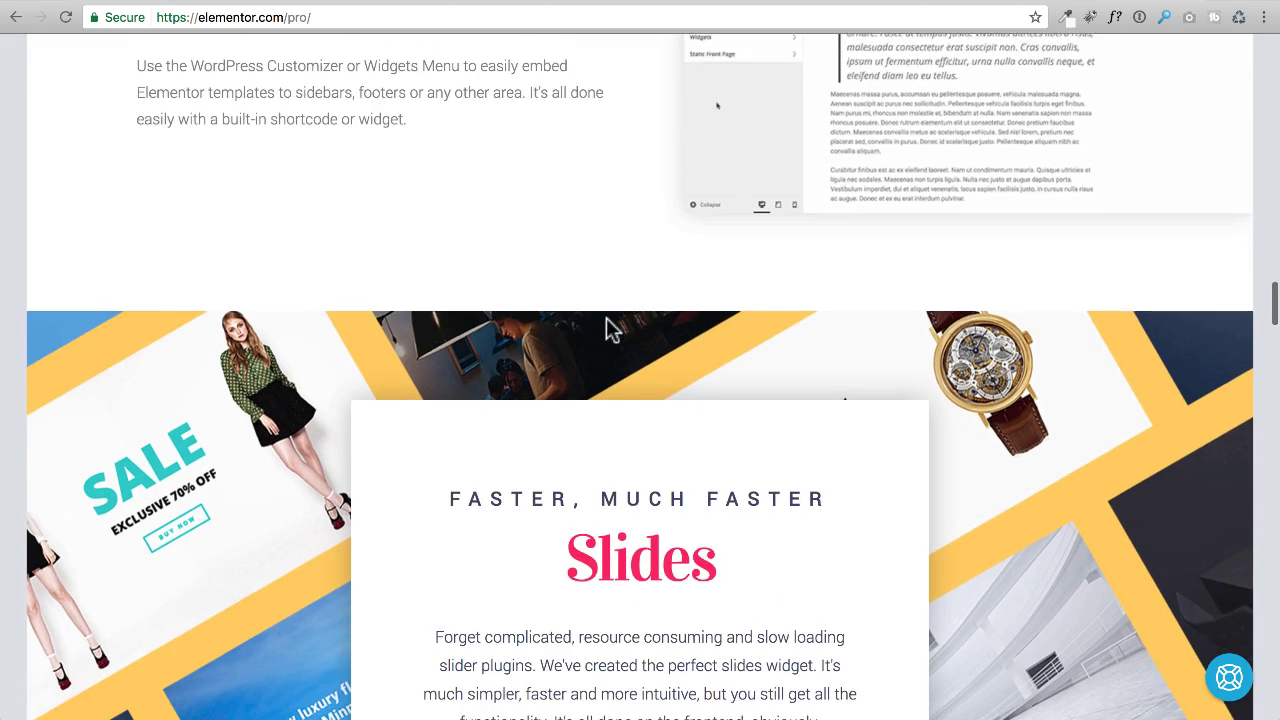
scroll(606, 318, "down", 2)
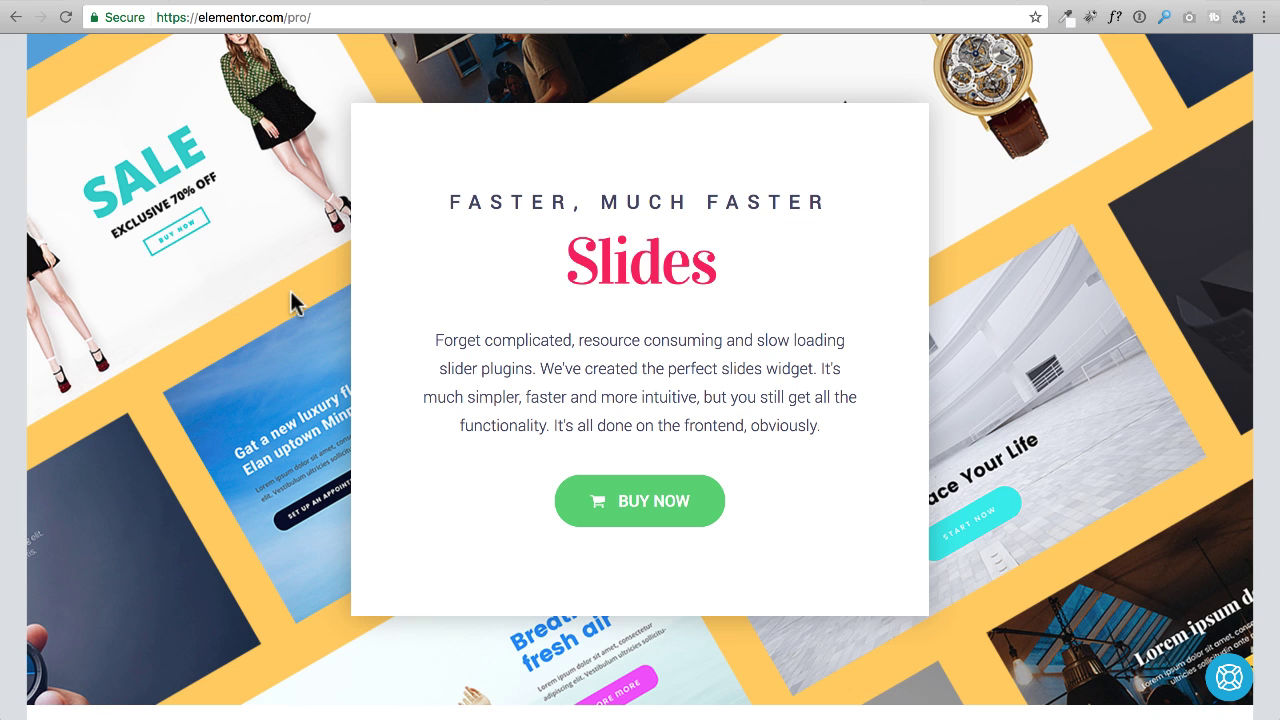
scroll(293, 303, "down", 6)
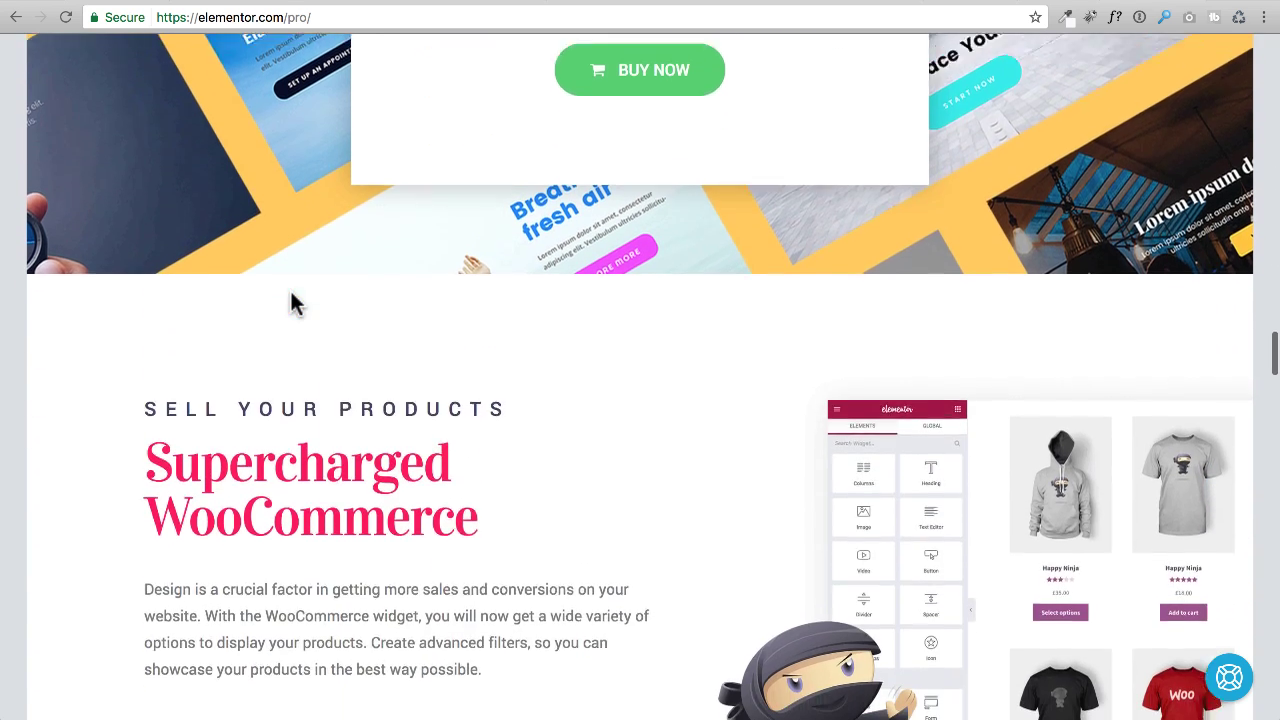
scroll(293, 303, "down", 1)
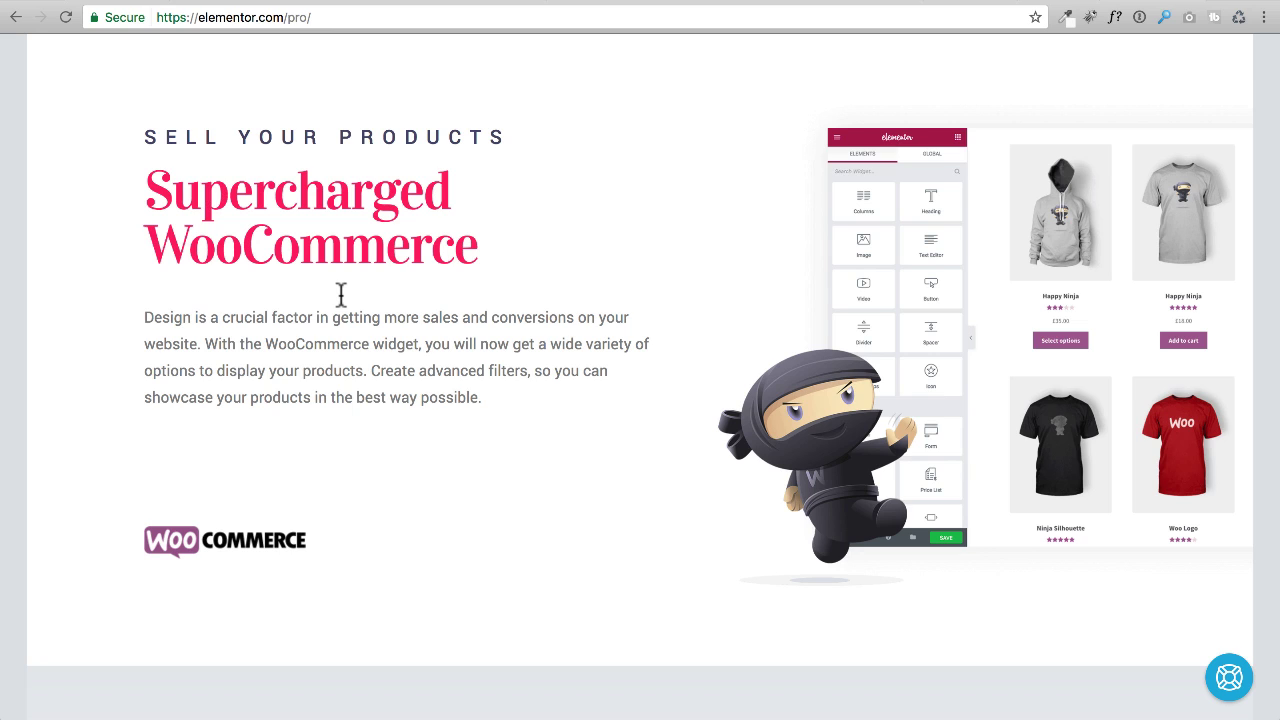
double_click(182, 248)
left_click(561, 255)
Step: Look through the predesigned page layouts in the Pro Templates section
scroll(269, 281, "down", 7)
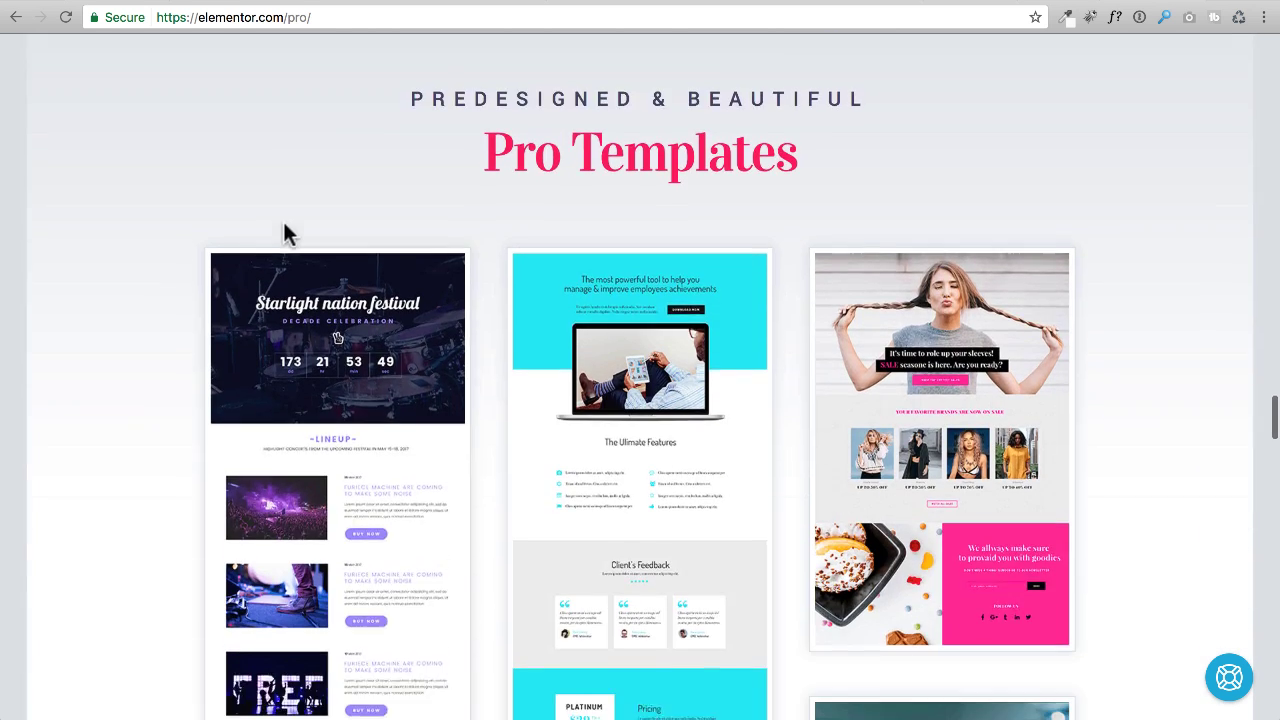
scroll(168, 230, "down", 2)
scroll(167, 228, "up", 2)
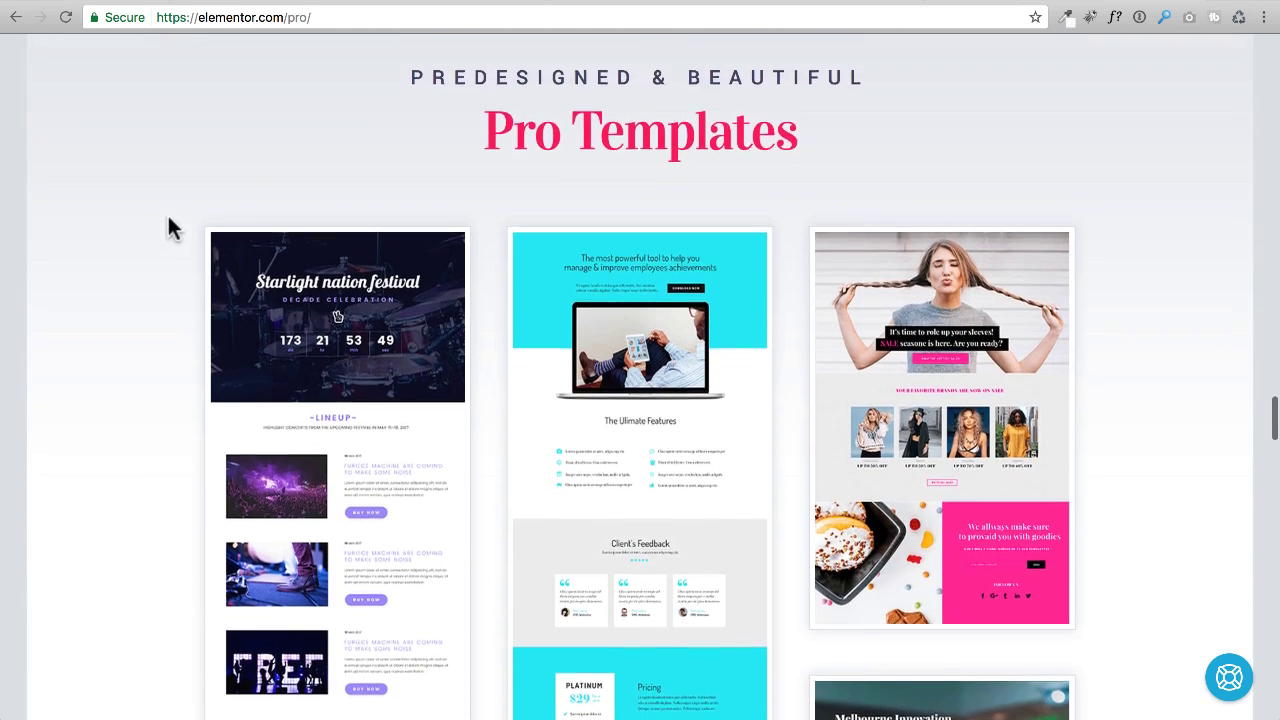
scroll(157, 226, "down", 3)
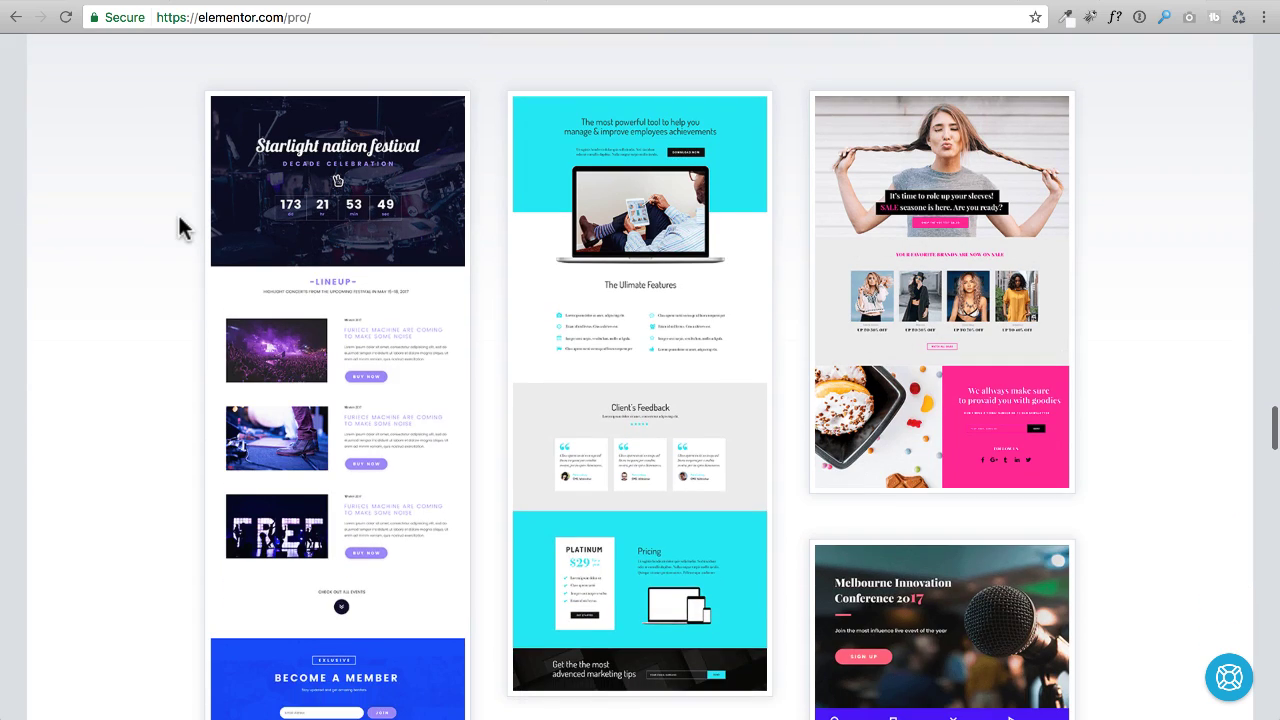
scroll(180, 228, "down", 5)
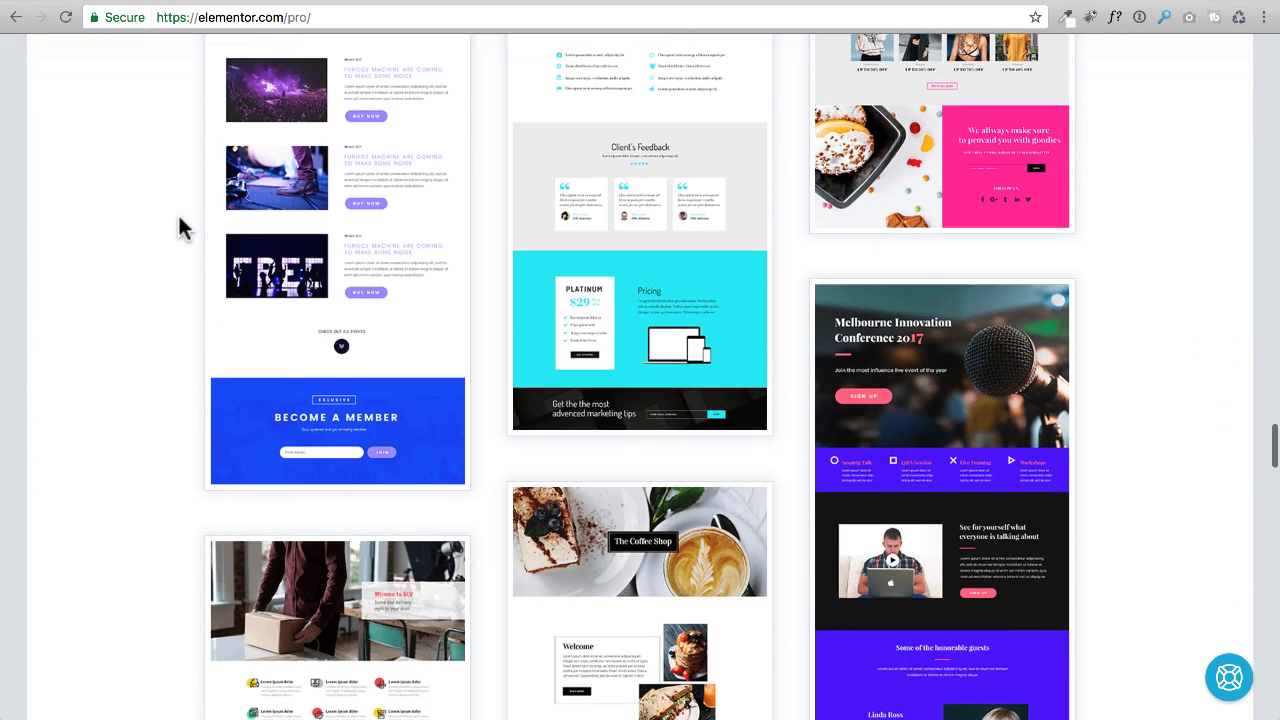
scroll(180, 228, "down", 10)
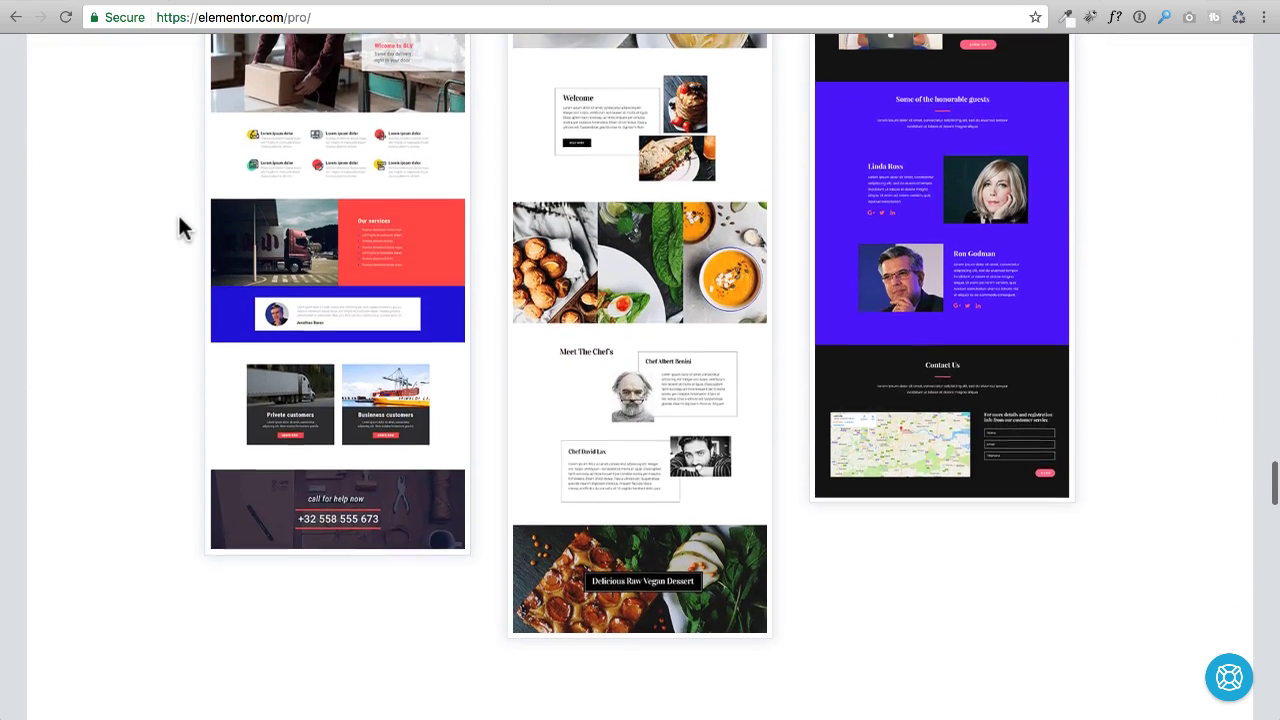
Step: Examine the Exclusive Pro Widgets section of the Elementor Pro page
scroll(182, 228, "down", 5)
scroll(182, 228, "down", 5)
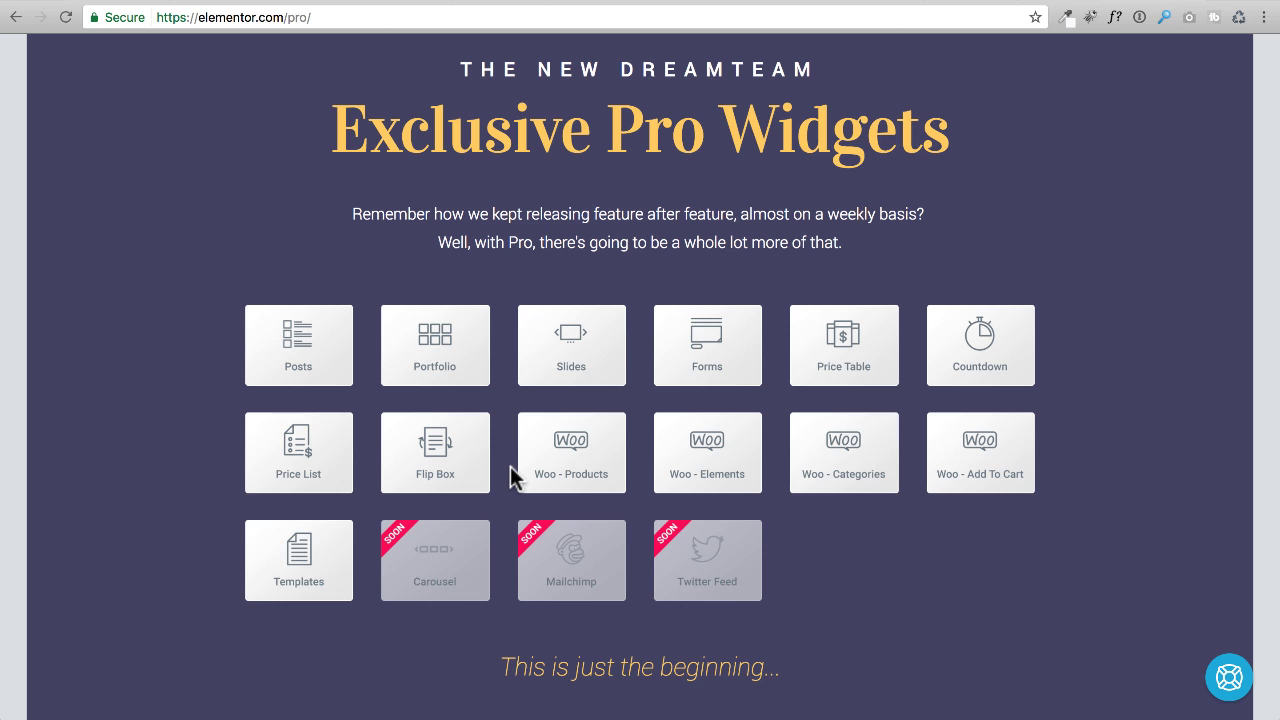
scroll(510, 478, "down", 7)
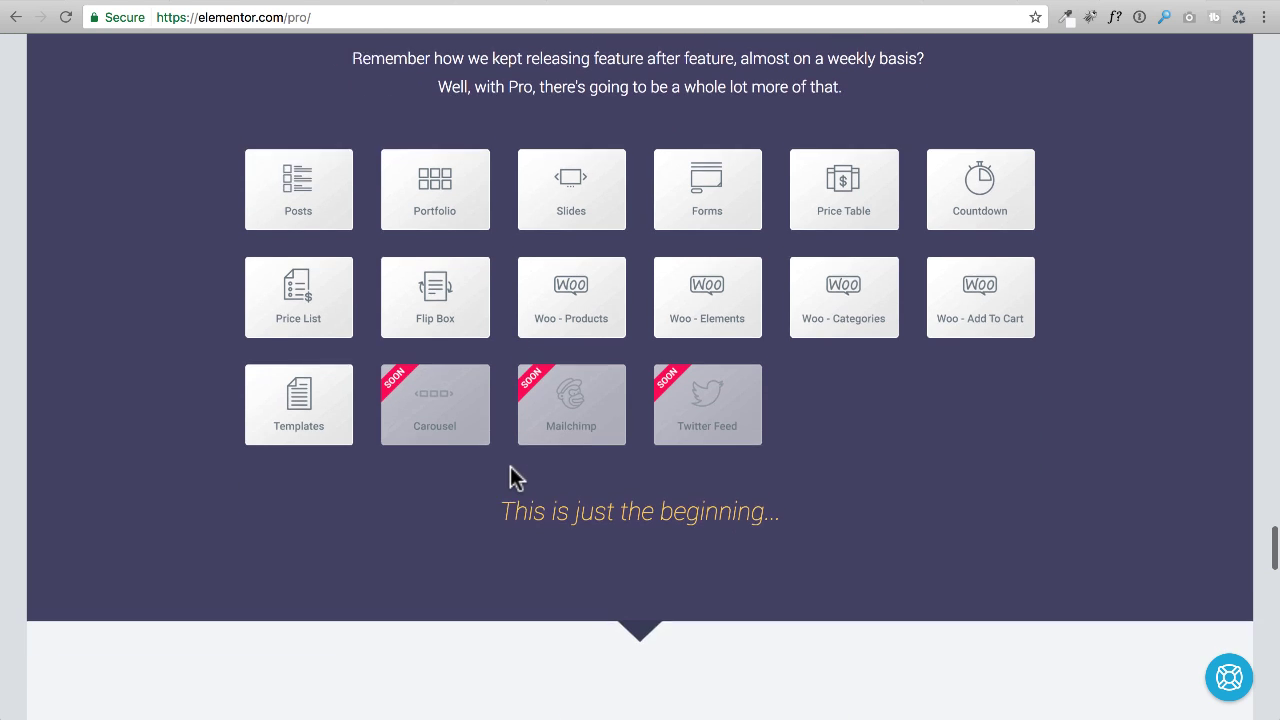
Step: Compare the Personal, Business and Unlimited license plans in the Get Elementor PRO pricing section
scroll(518, 481, "down", 3)
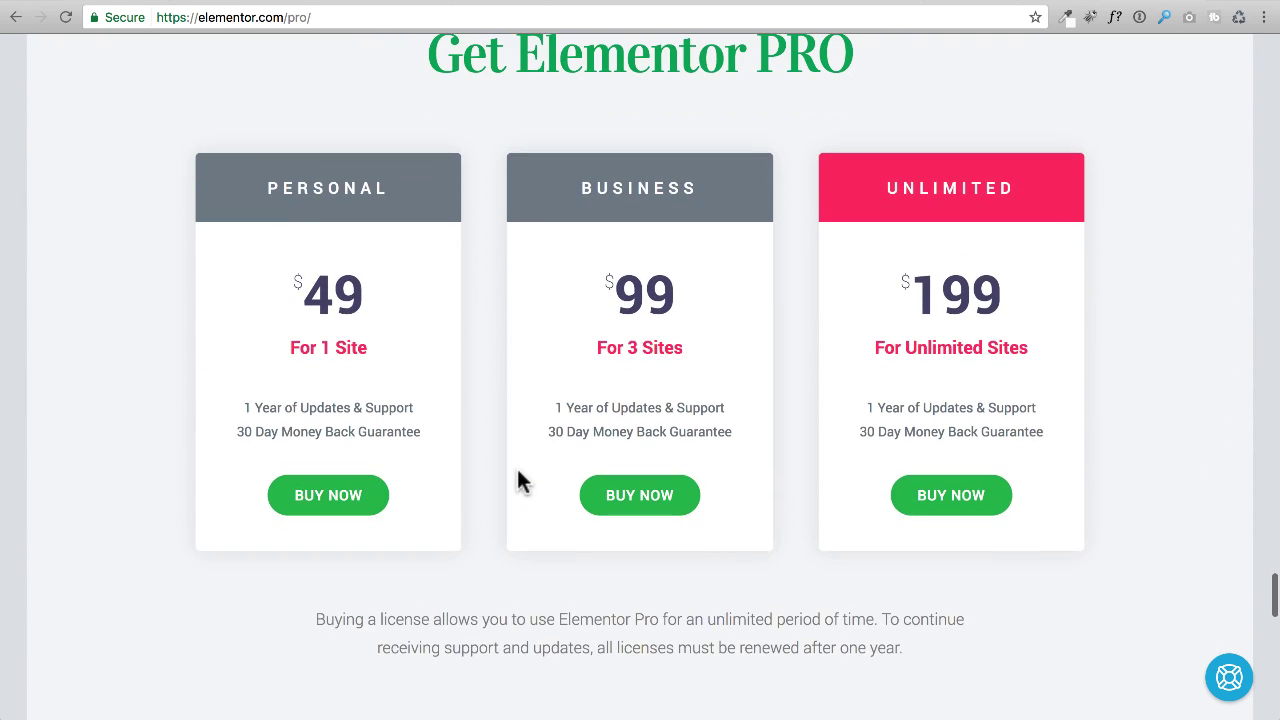
scroll(518, 481, "up", 1)
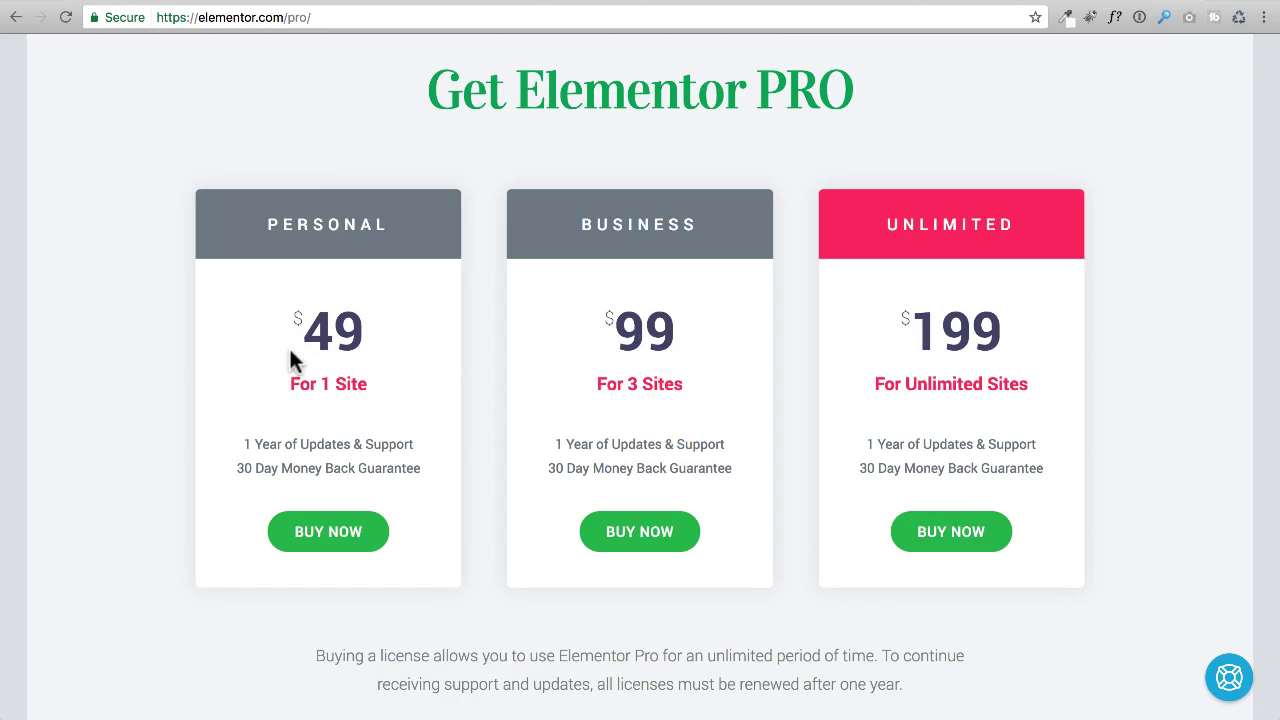
left_click_drag(278, 337, 374, 337)
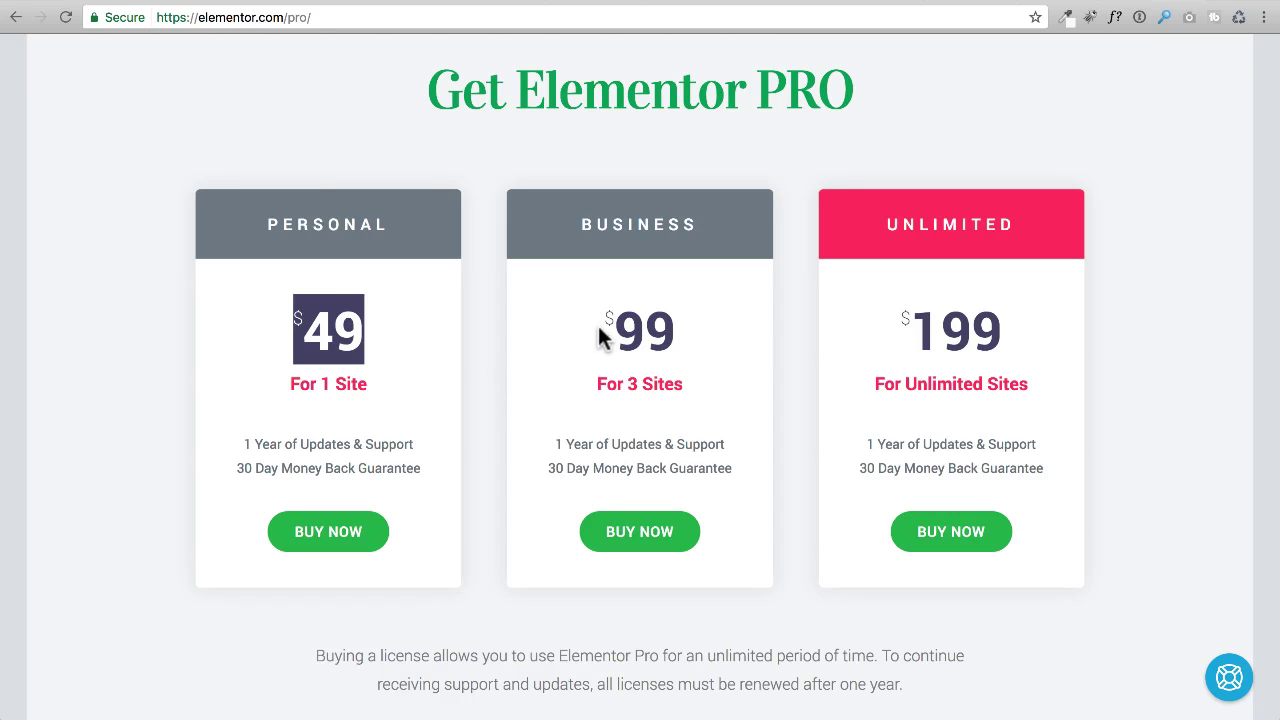
left_click_drag(600, 330, 663, 330)
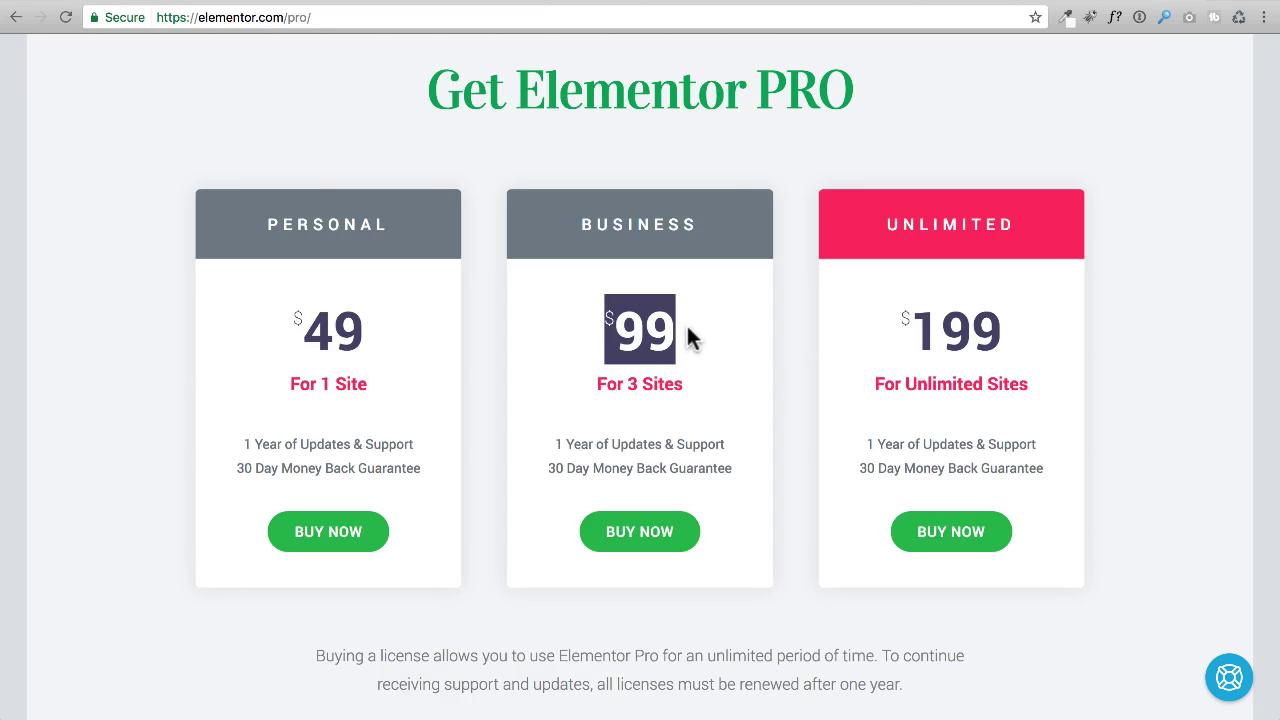
left_click(687, 326)
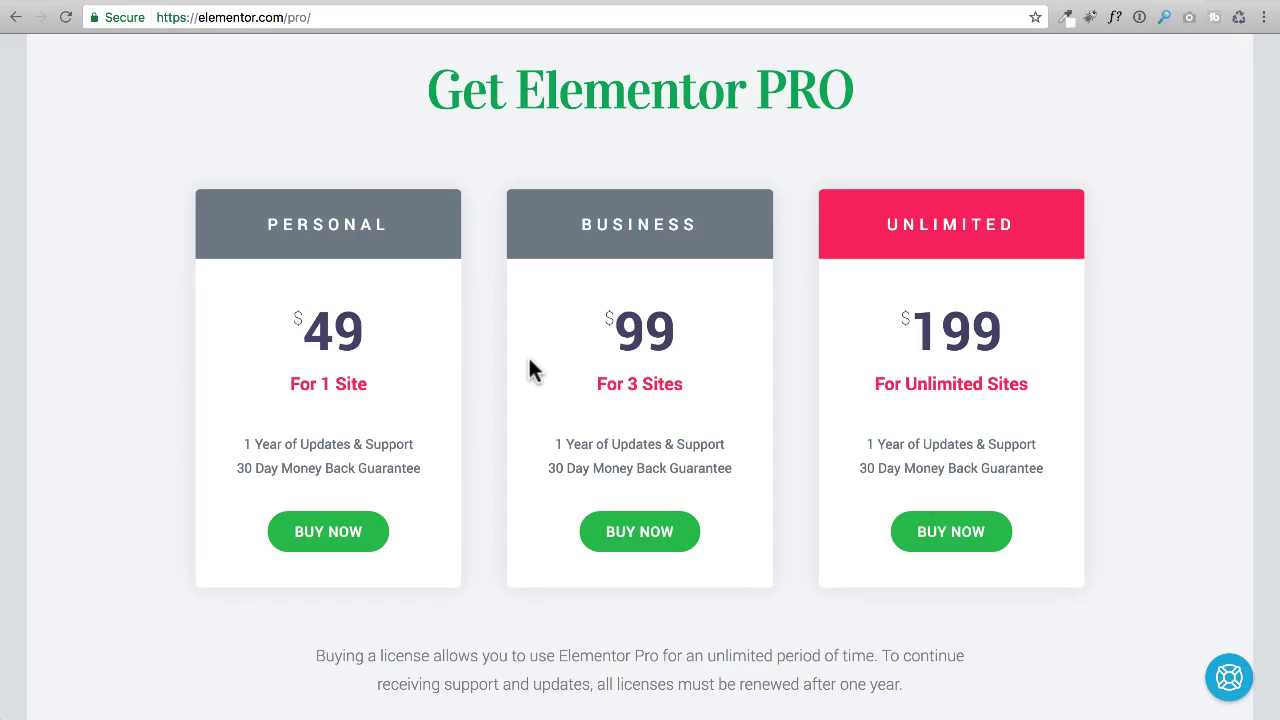
Step: Skim the Frequently Asked Questions and the rest of the Elementor Pro page, then return to the Pro widgets
scroll(470, 410, "down", 8)
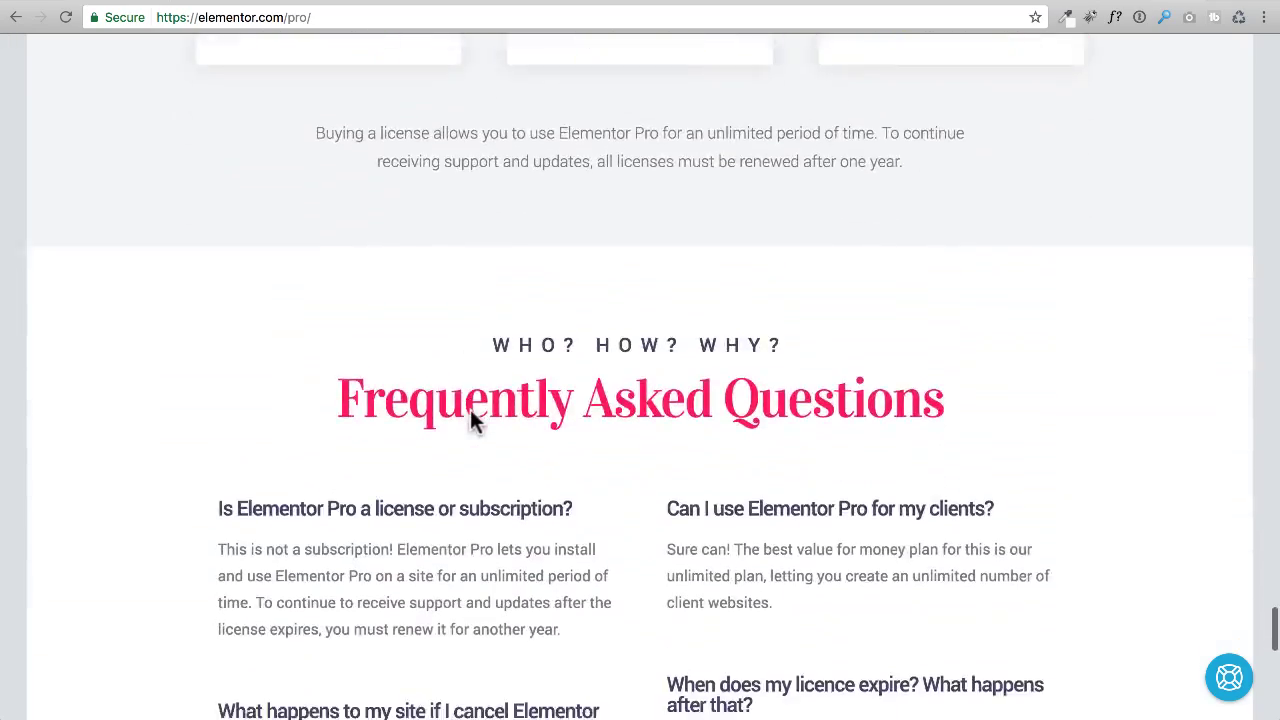
scroll(482, 408, "down", 6)
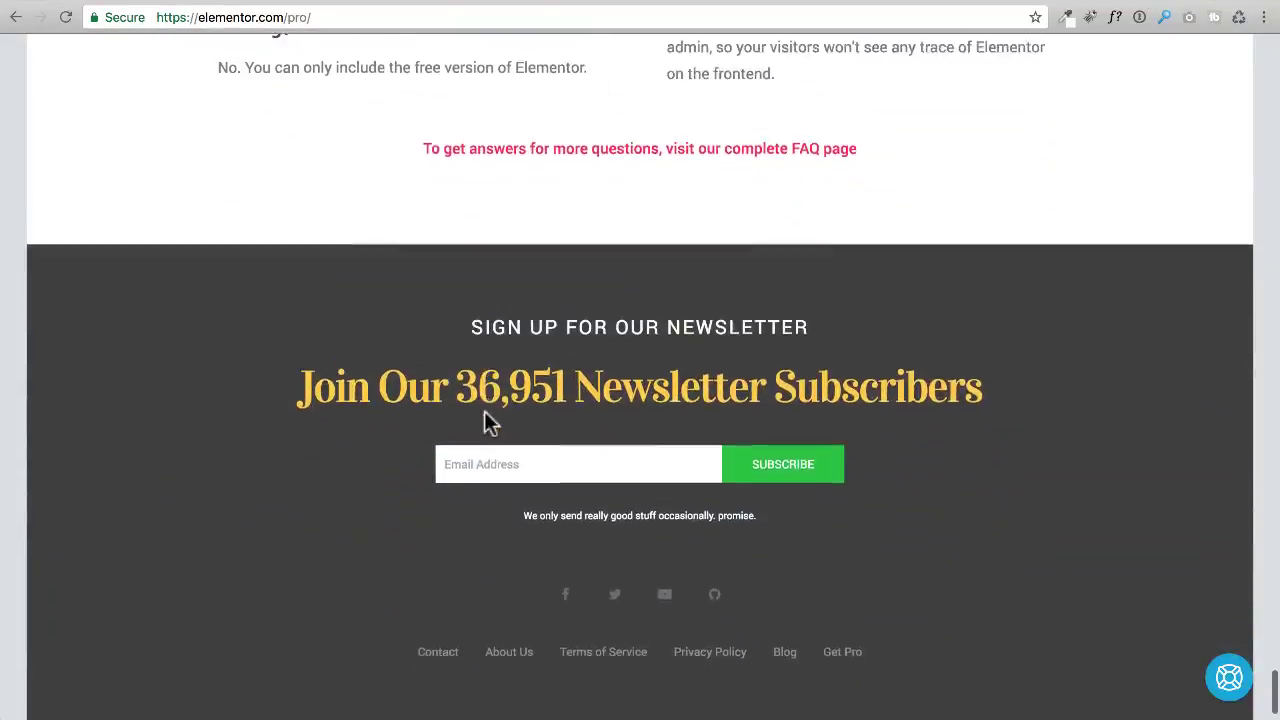
scroll(484, 411, "up", 15)
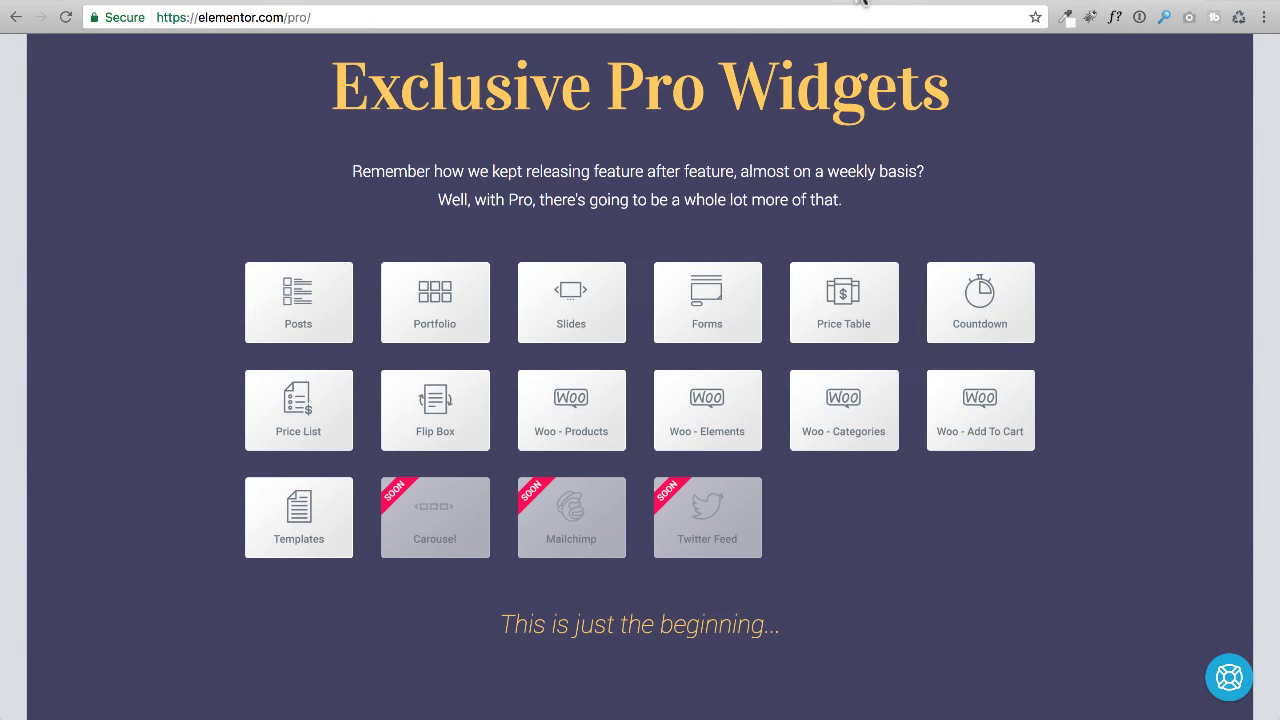
Step: Switch to the WordPress dashboard, then install and activate the Elementor Pro plugin from the uploaded file elementor-pro-1.2.3.zip
left_click(860, 1)
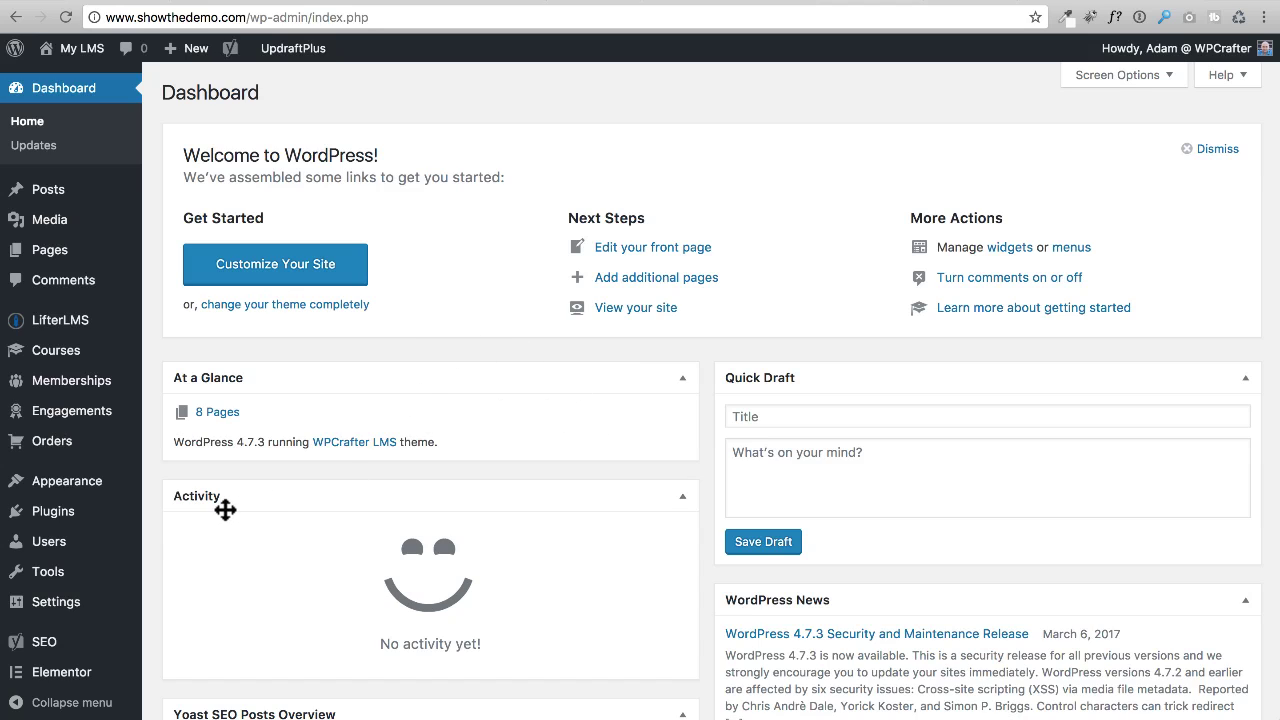
mouse_move(55, 515)
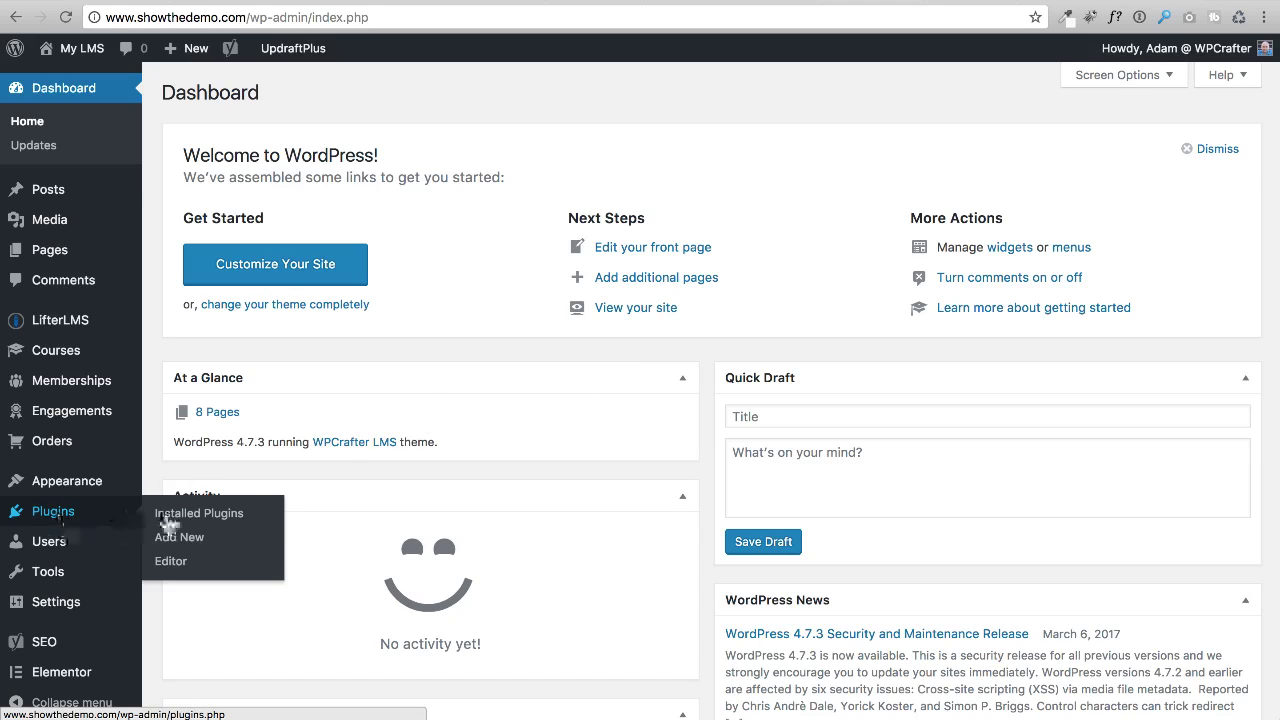
left_click(191, 538)
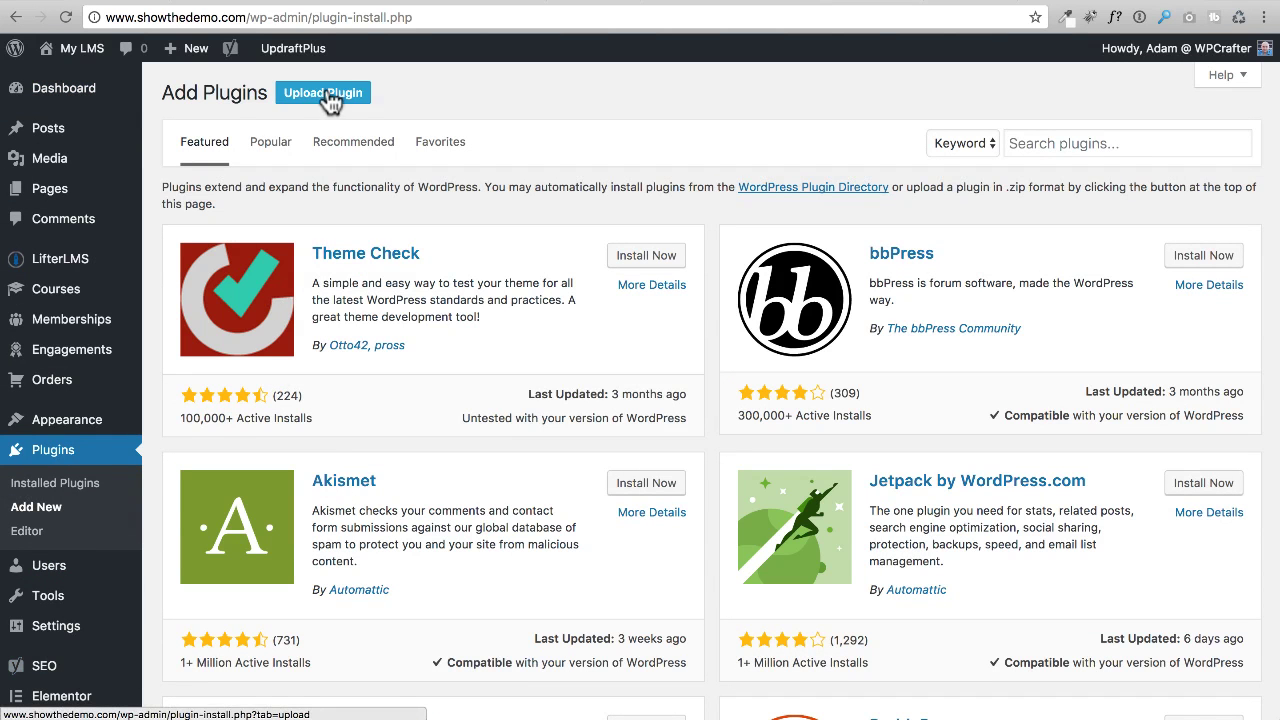
left_click(328, 94)
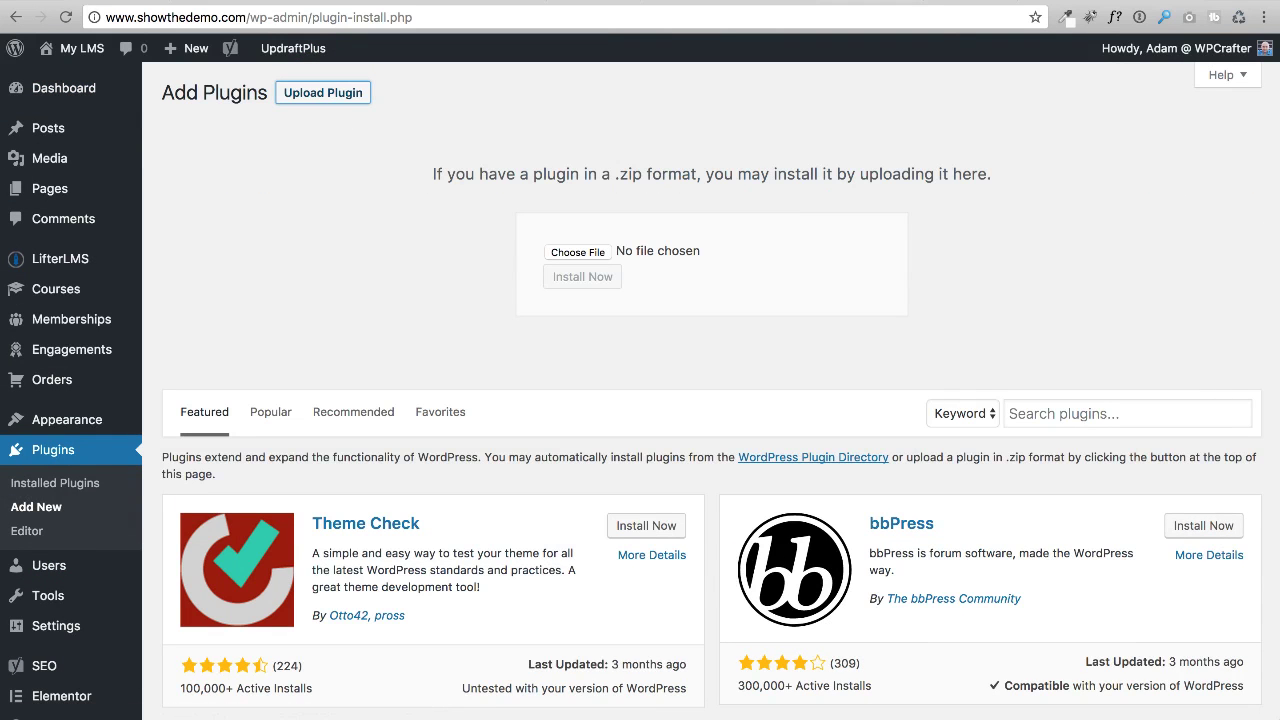
left_click_drag(435, 470, 687, 246)
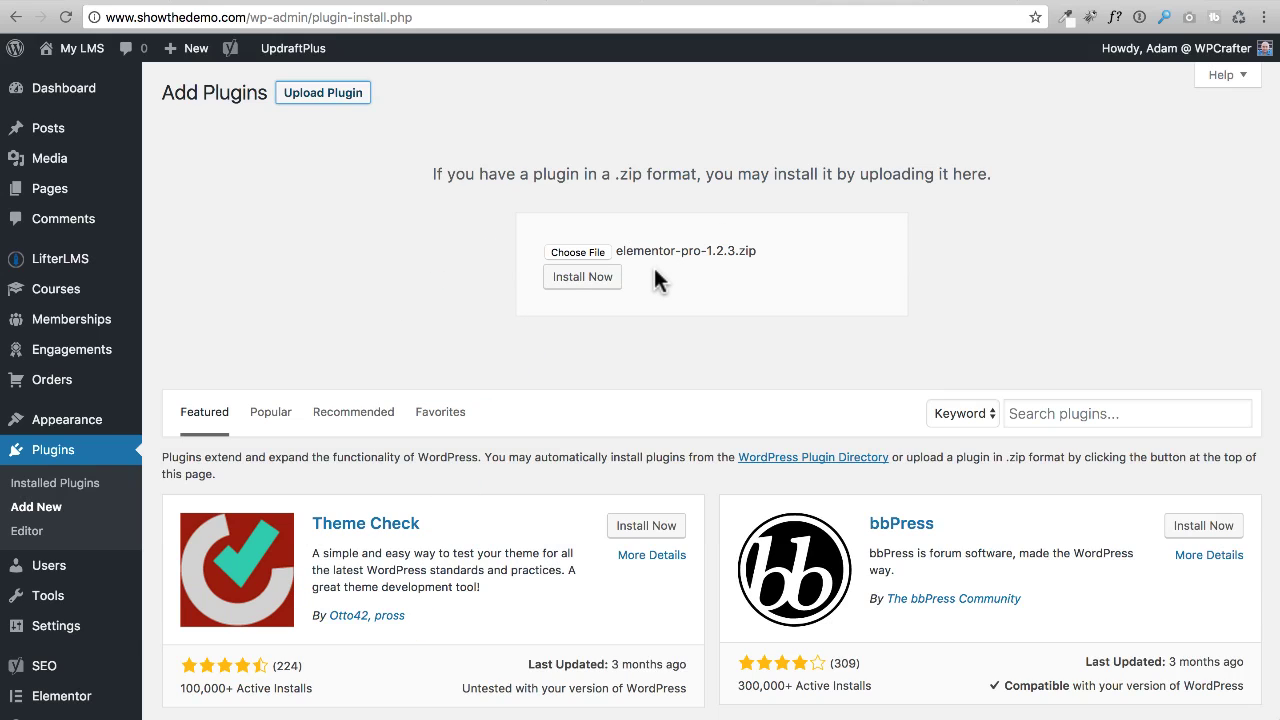
left_click(586, 277)
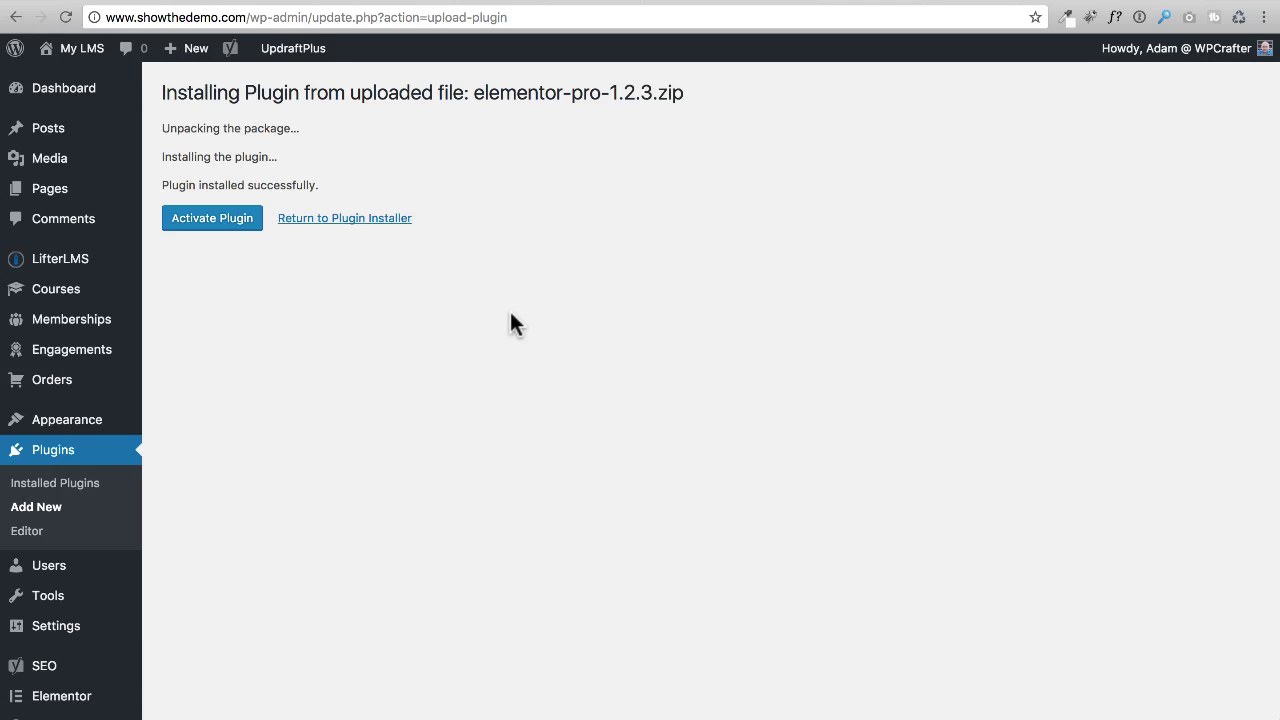
left_click(230, 226)
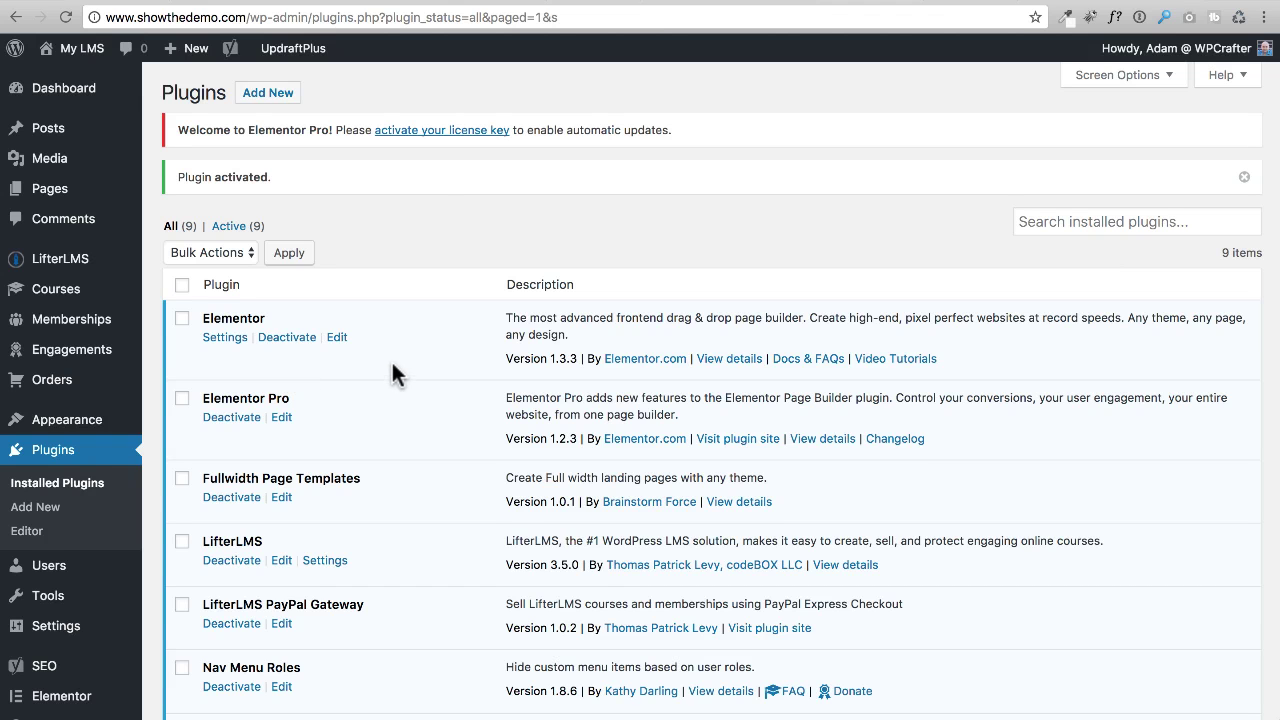
Step: Open the Elementor settings page and examine the Post Types and Exclude Roles options
scroll(391, 359, "down", 5)
mouse_move(63, 675)
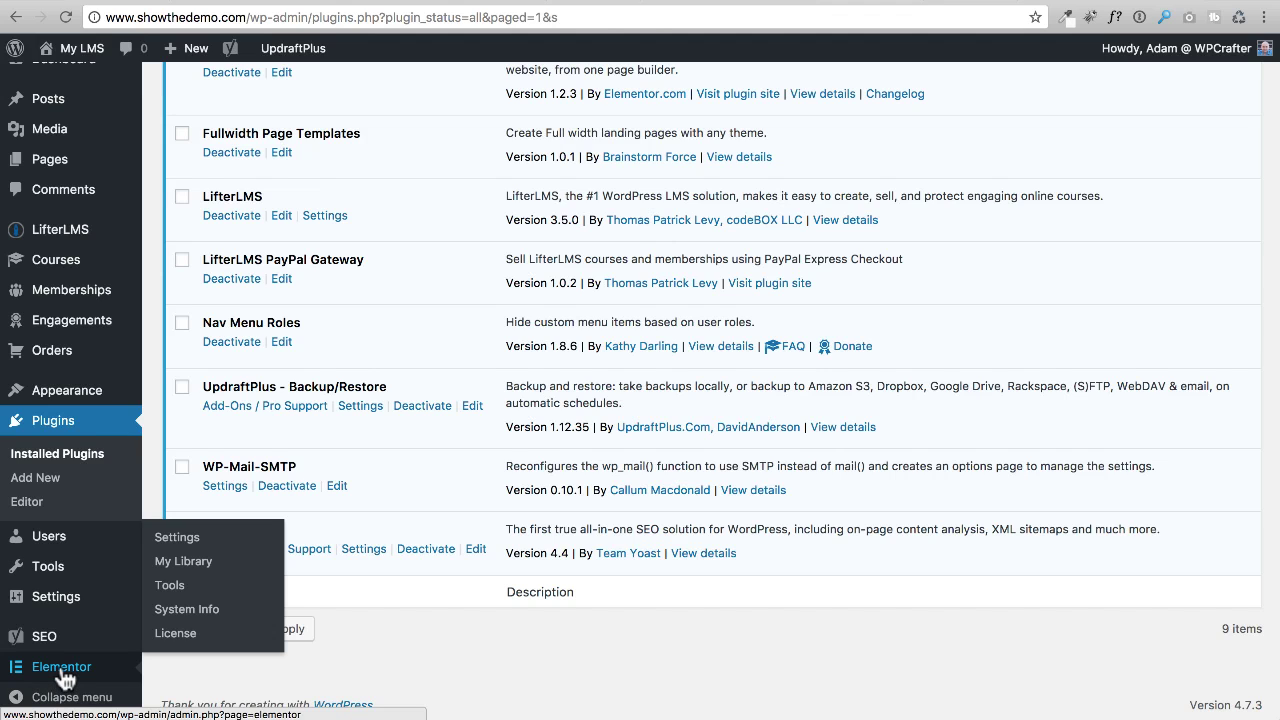
left_click(63, 678)
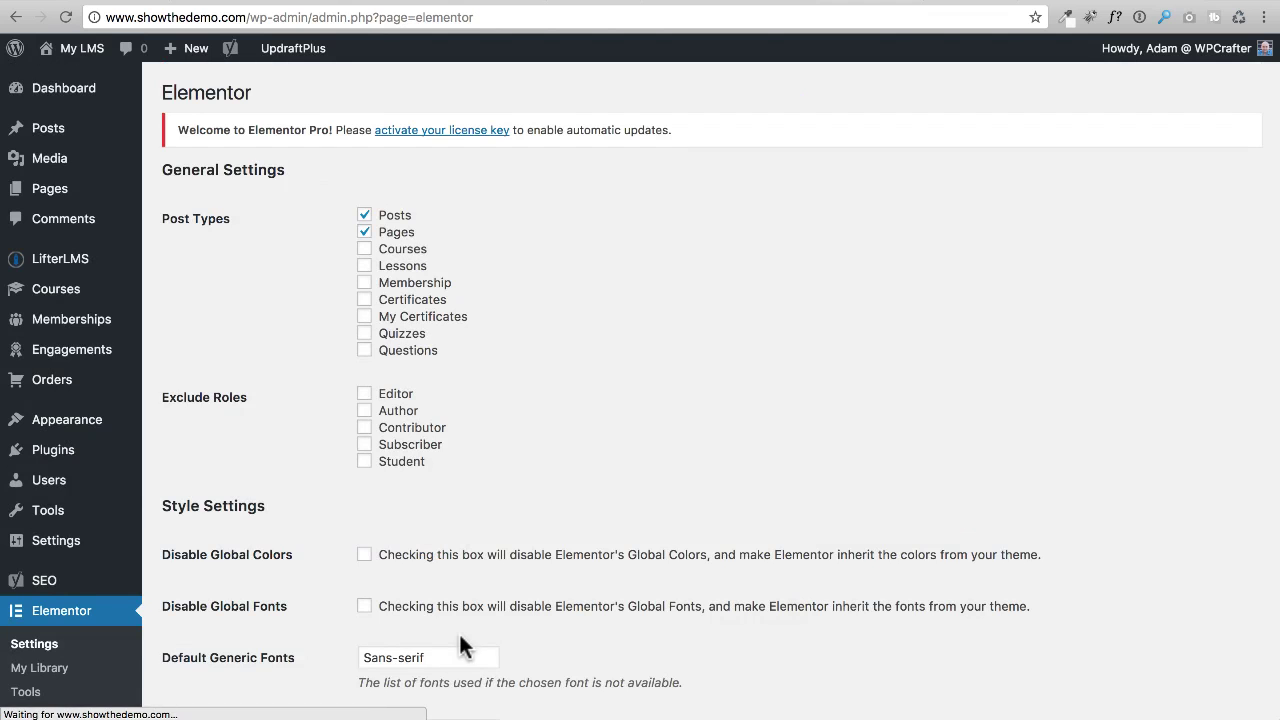
scroll(550, 405, "down", 2)
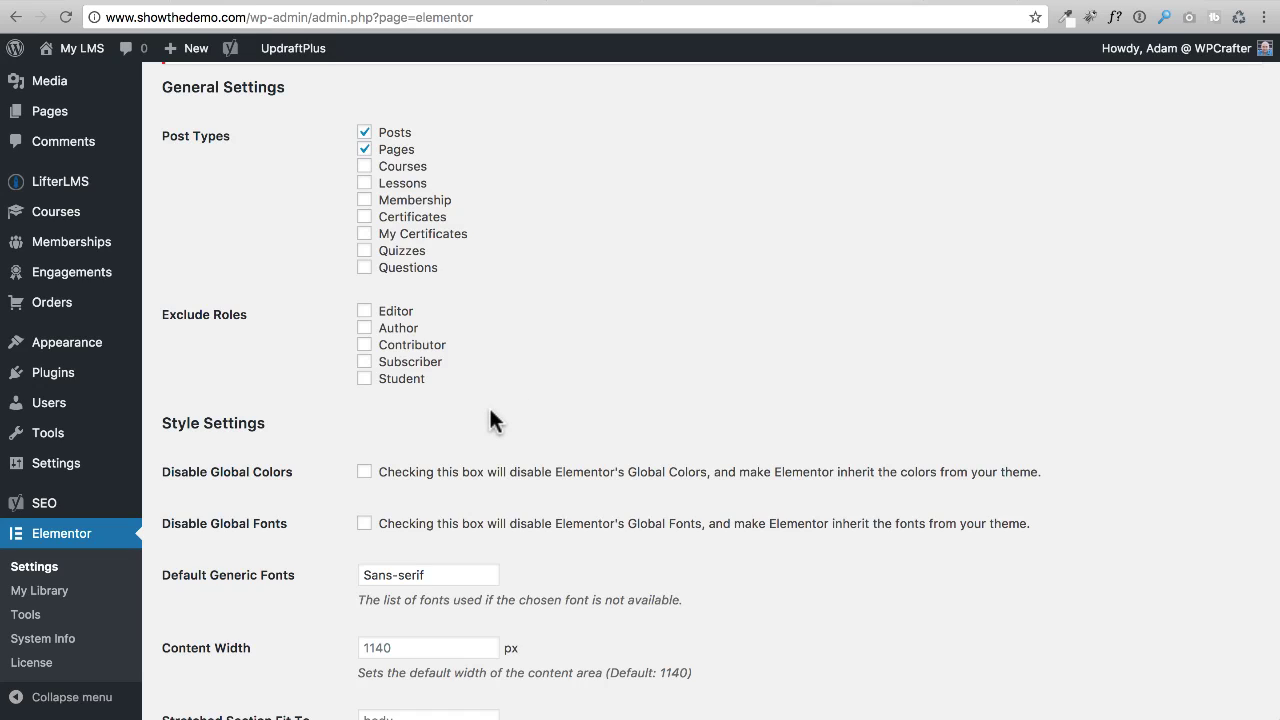
scroll(489, 420, "up", 2)
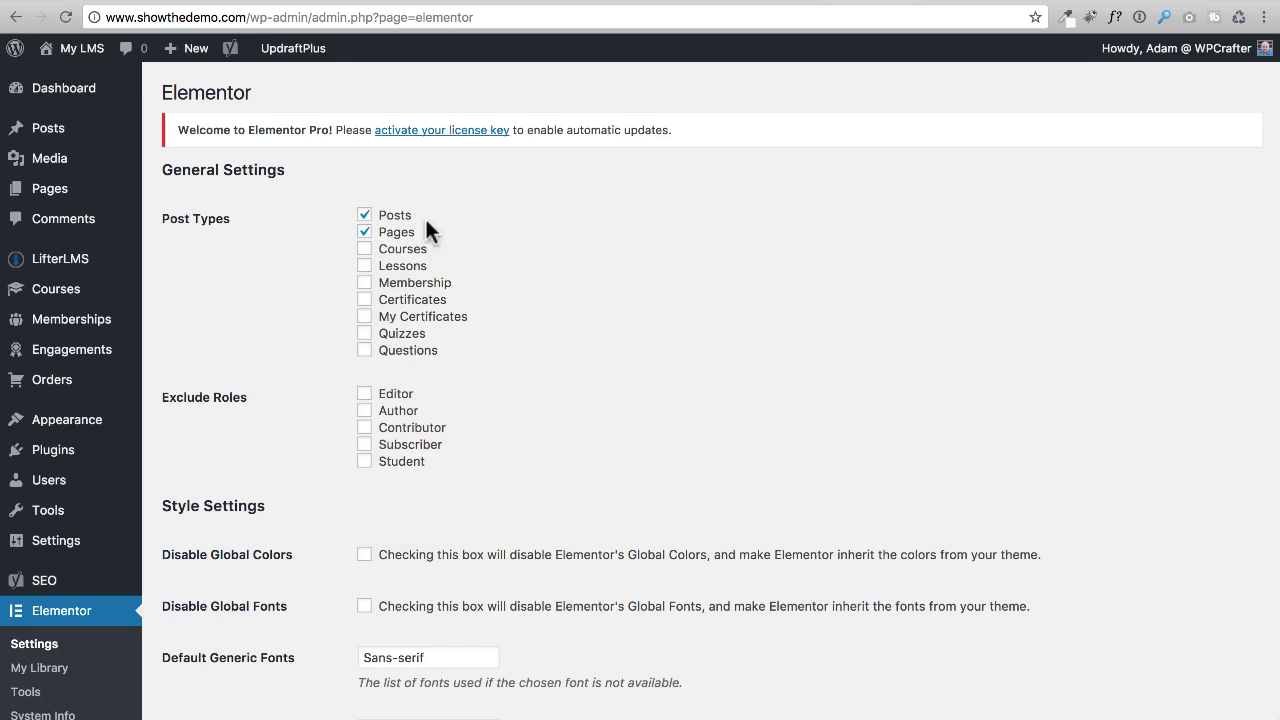
scroll(291, 285, "down", 2)
scroll(292, 295, "down", 3)
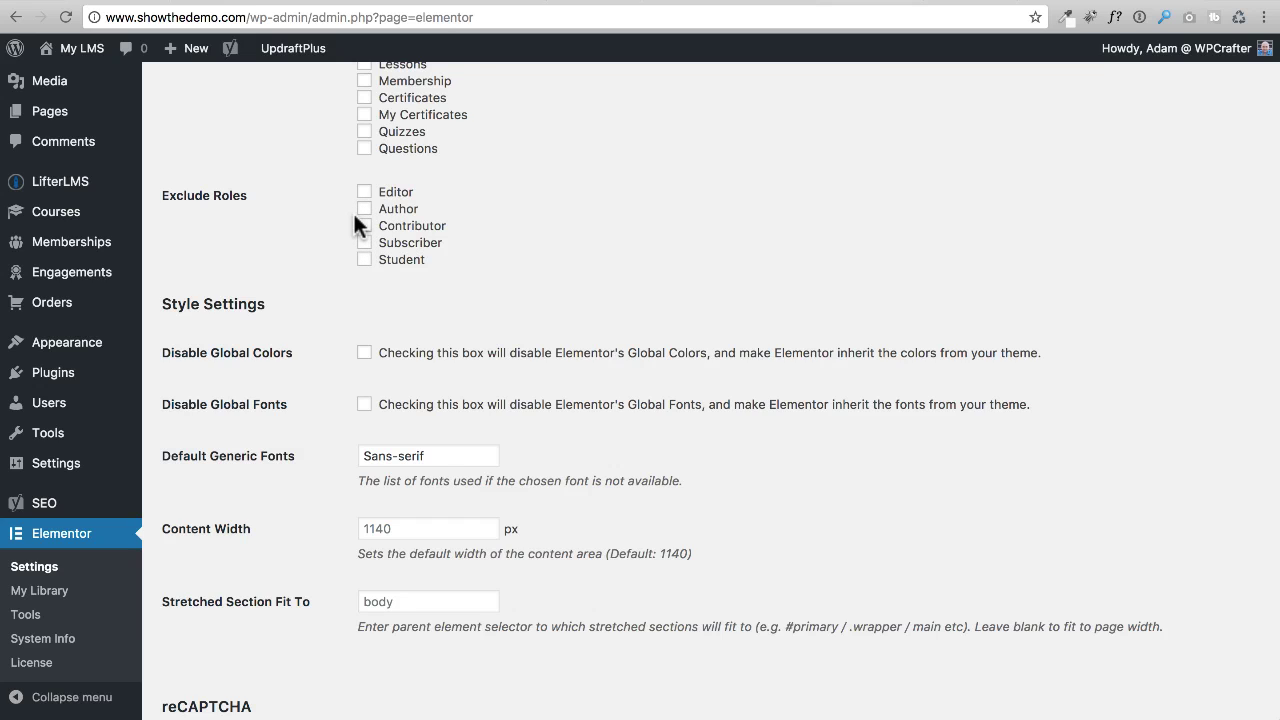
Step: Examine the Style Settings and reCAPTCHA options on the Elementor settings page
scroll(313, 188, "down", 3)
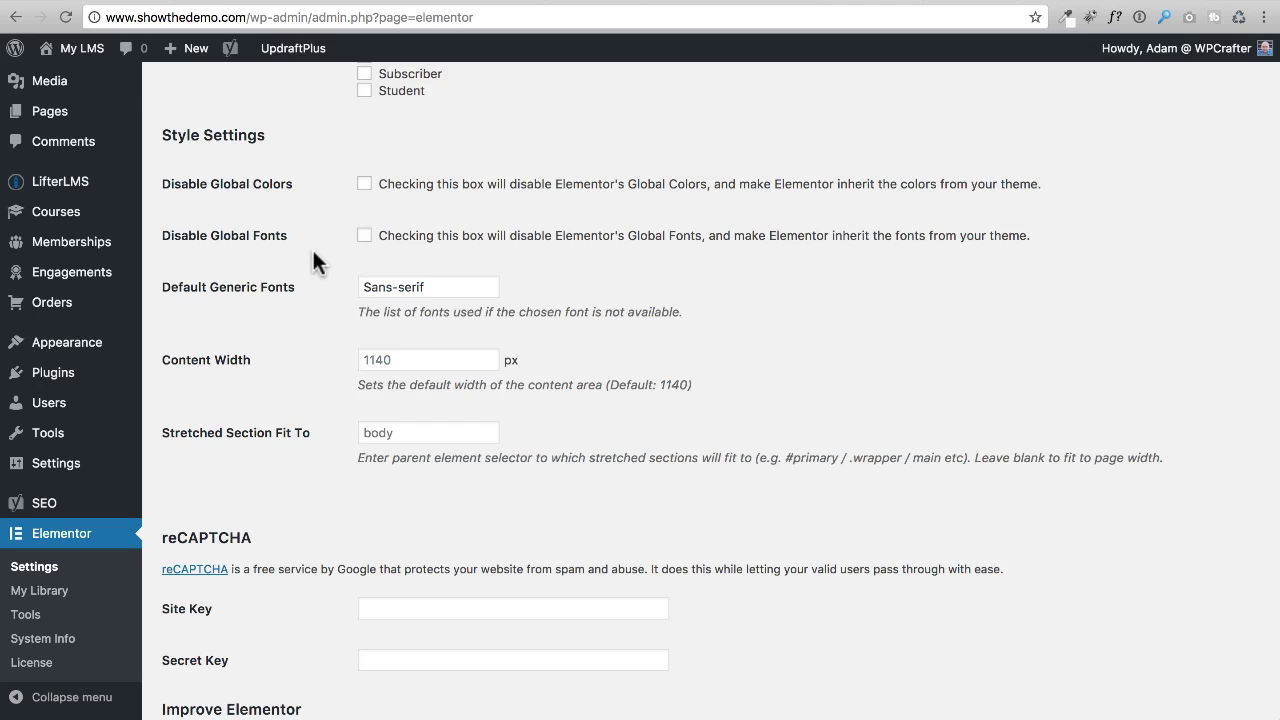
scroll(312, 263, "down", 3)
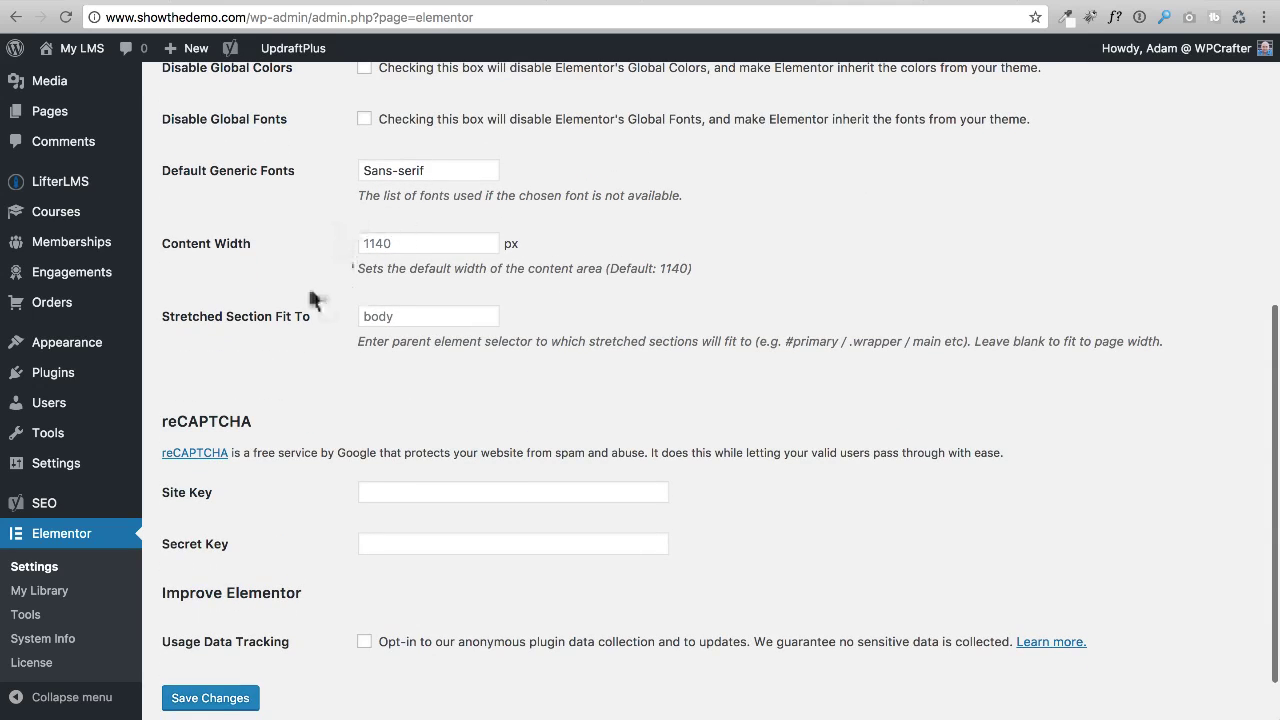
scroll(311, 300, "down", 2)
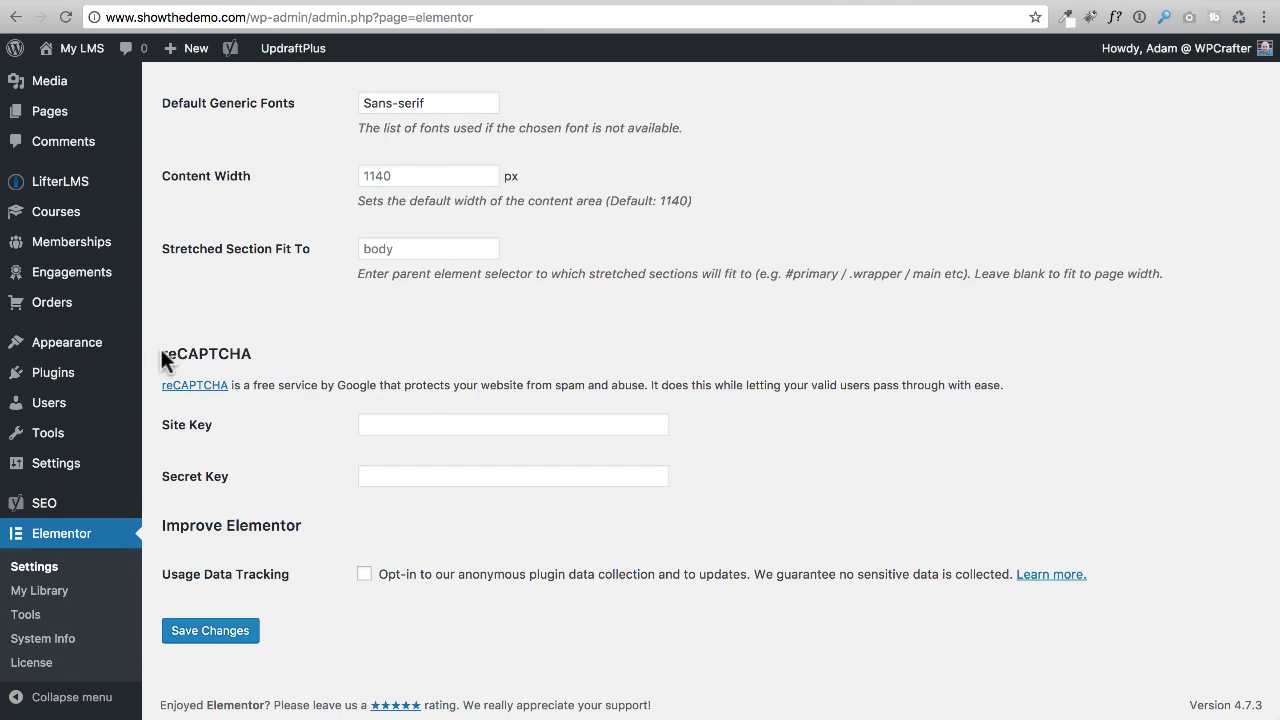
left_click_drag(160, 350, 269, 350)
left_click(269, 347)
Step: Open the template import form in Elementor's My Library and bring up the "3. Page Templates" resource folder in Finder
left_click(58, 598)
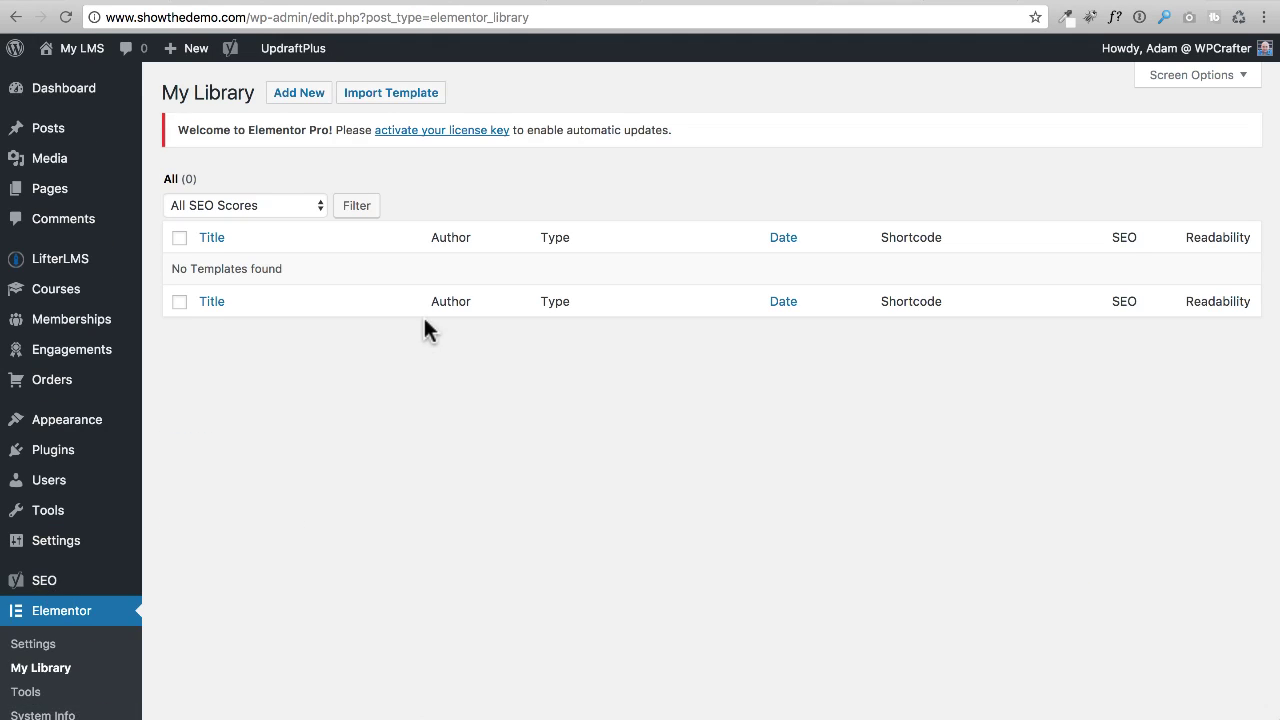
left_click(375, 96)
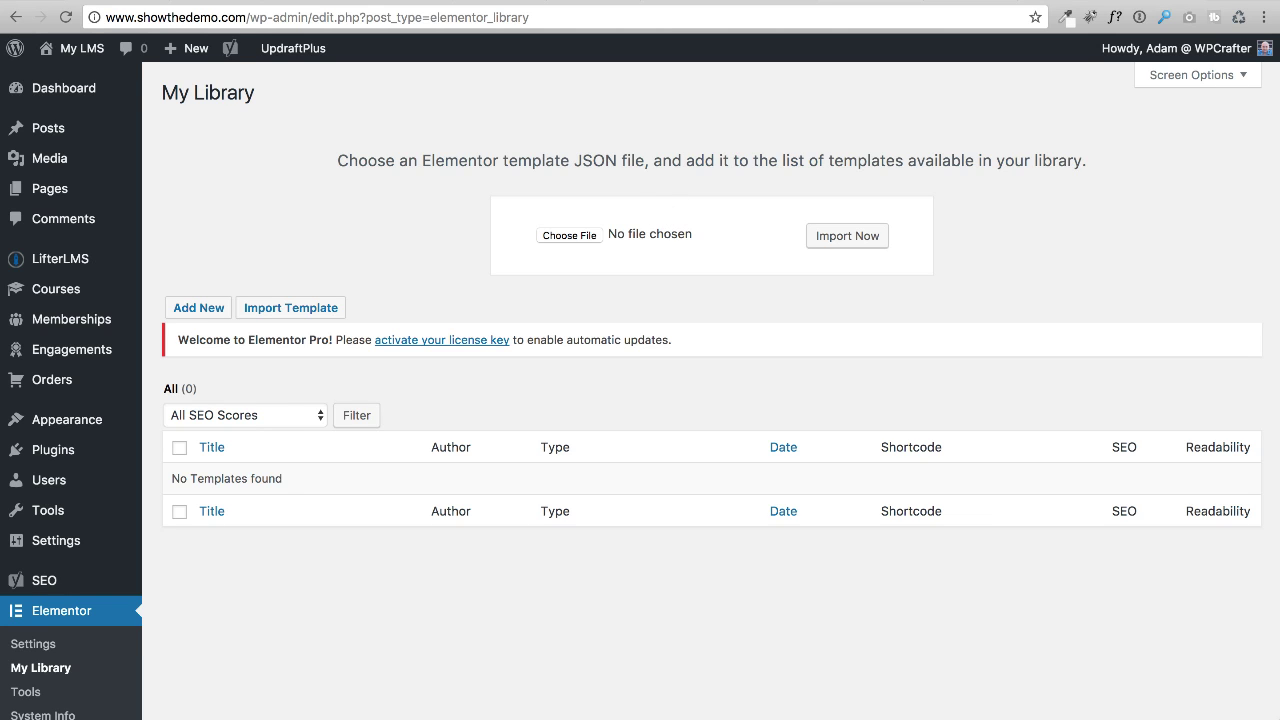
left_click_drag(0, 719, 14, 224)
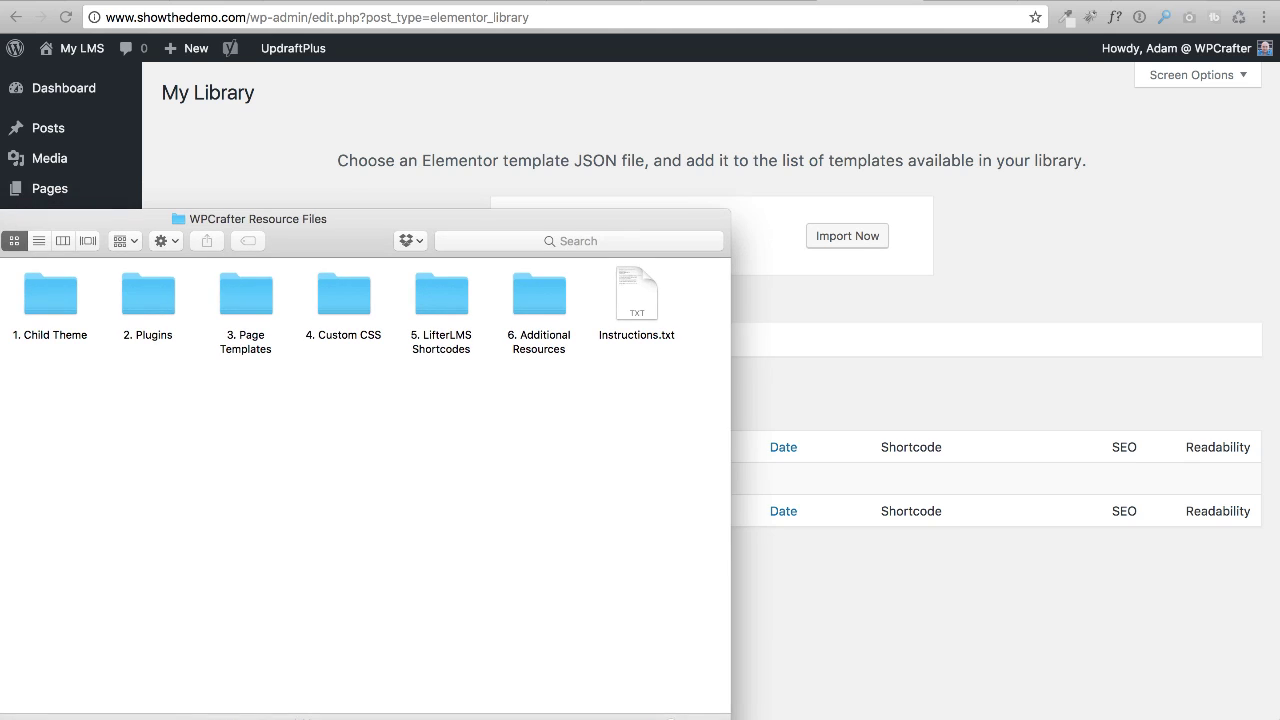
double_click(253, 296)
left_click_drag(337, 229, 341, 320)
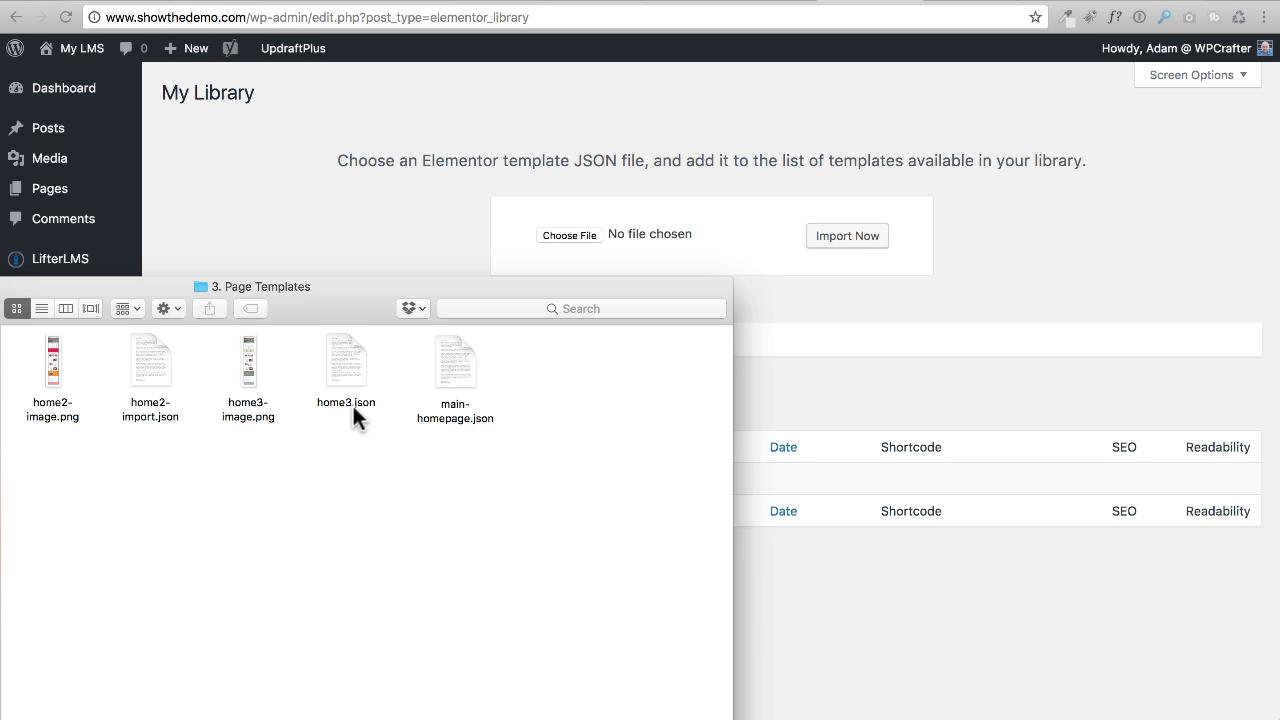
Step: Look over the JSON templates in the folder and import main-homepage.json into the Elementor library
left_click(455, 417)
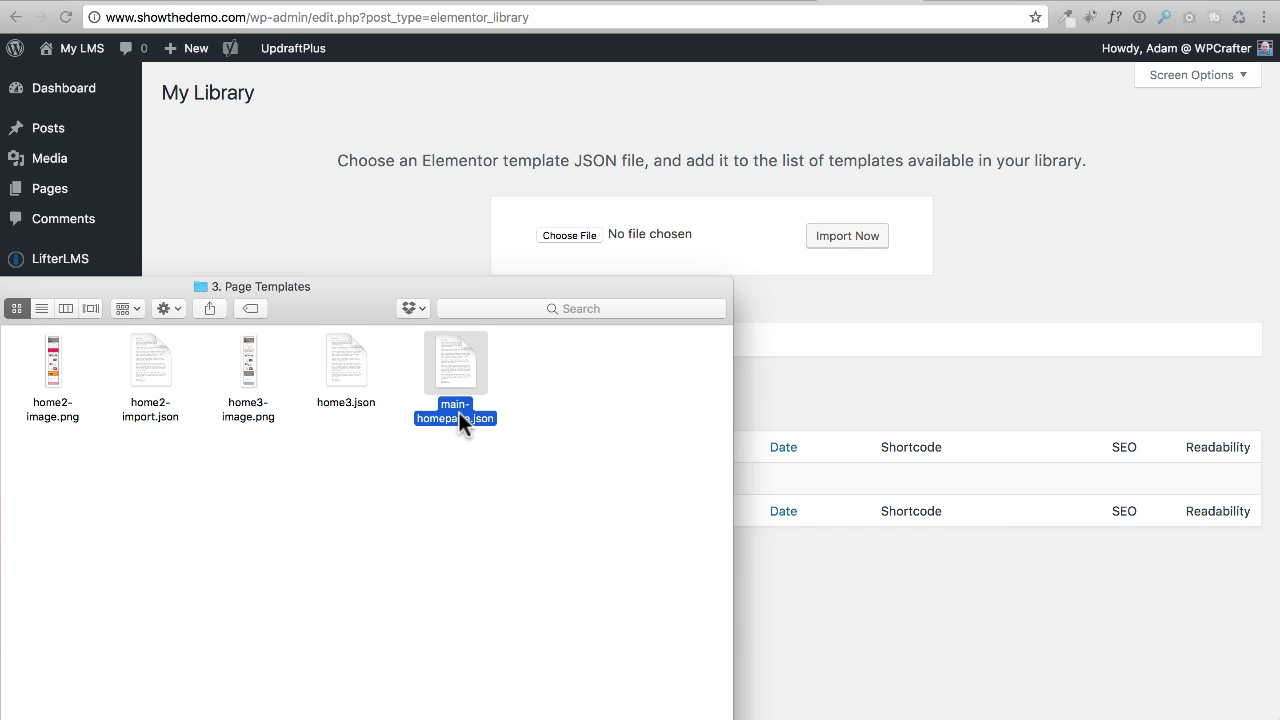
left_click(338, 400)
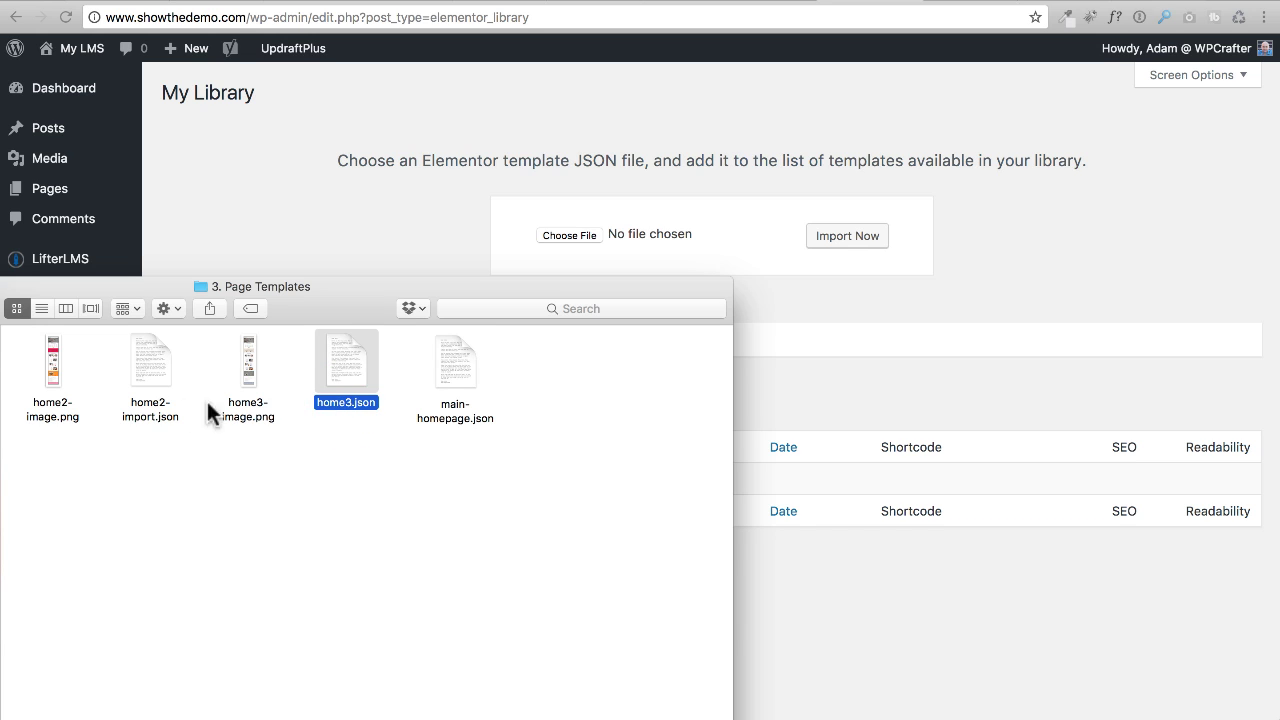
left_click(125, 402)
left_click(146, 409)
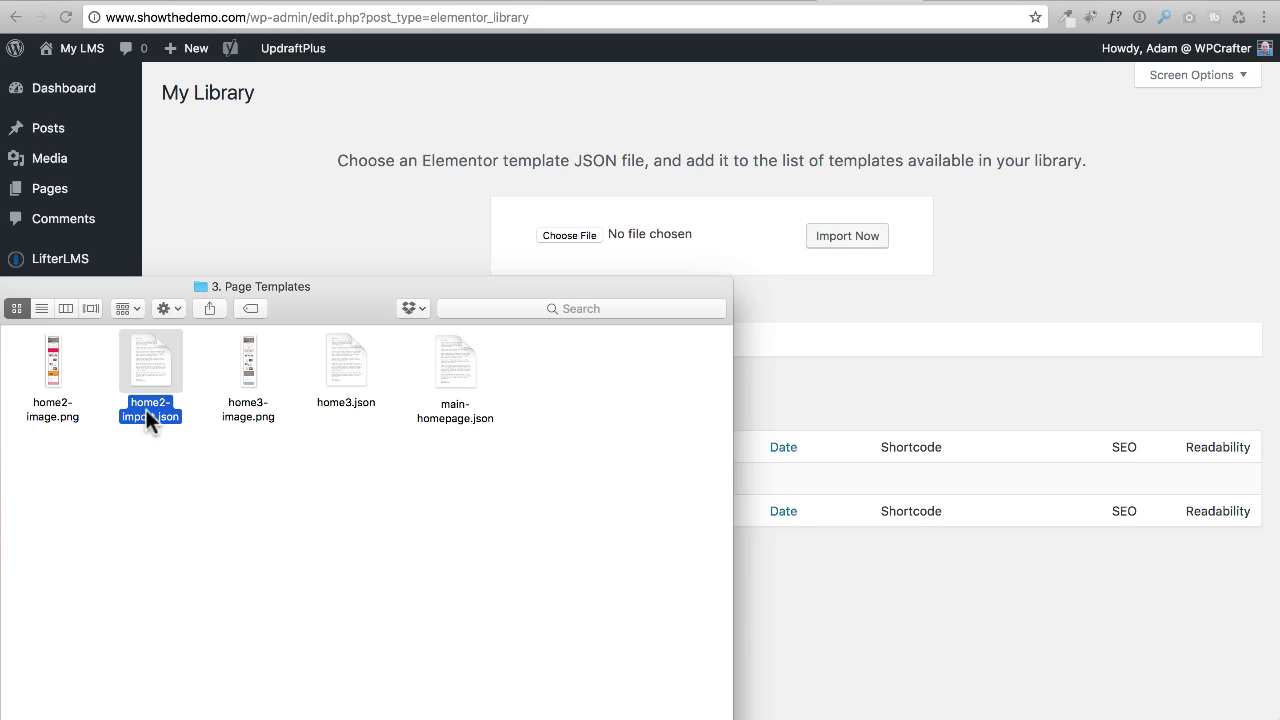
left_click(403, 486)
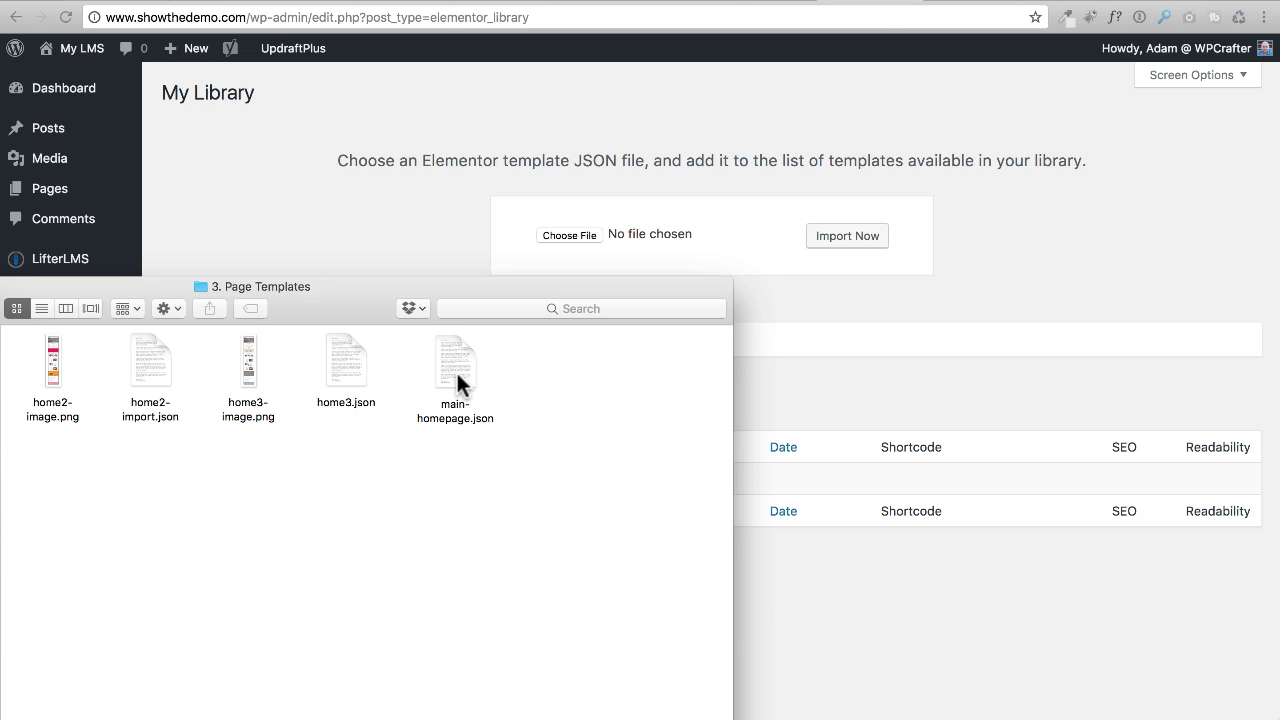
left_click_drag(456, 370, 638, 224)
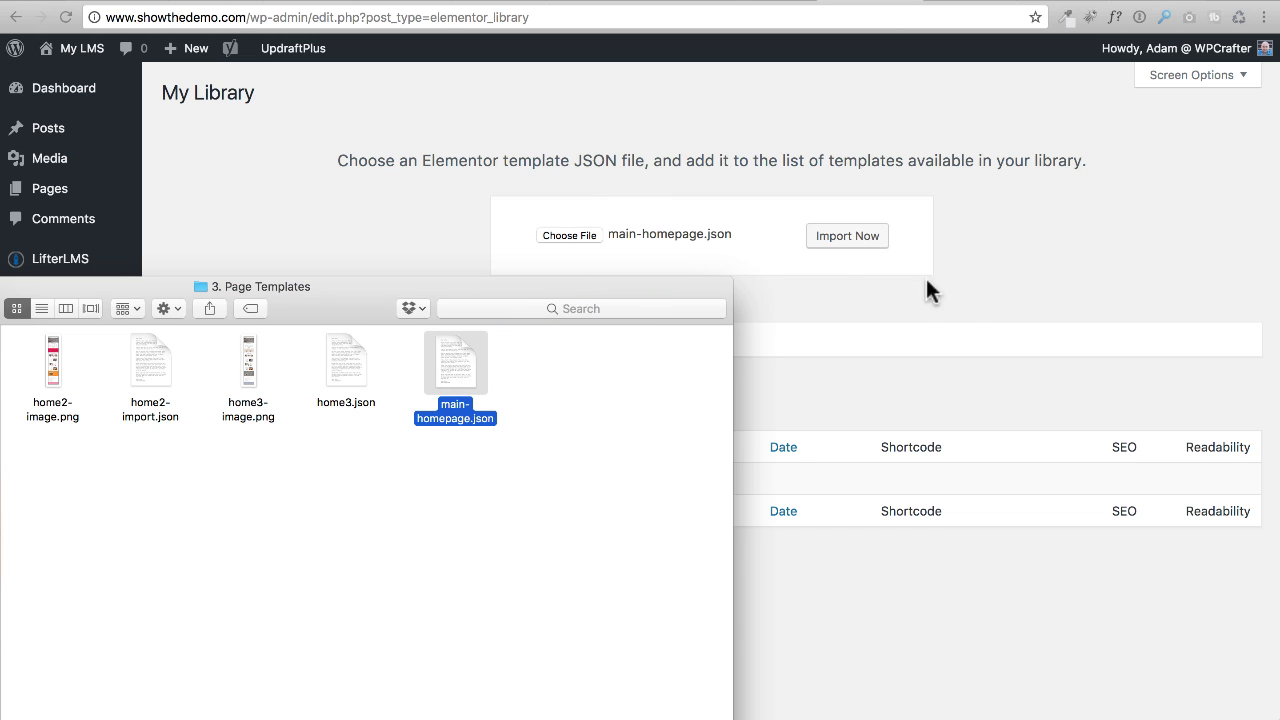
left_click(851, 240)
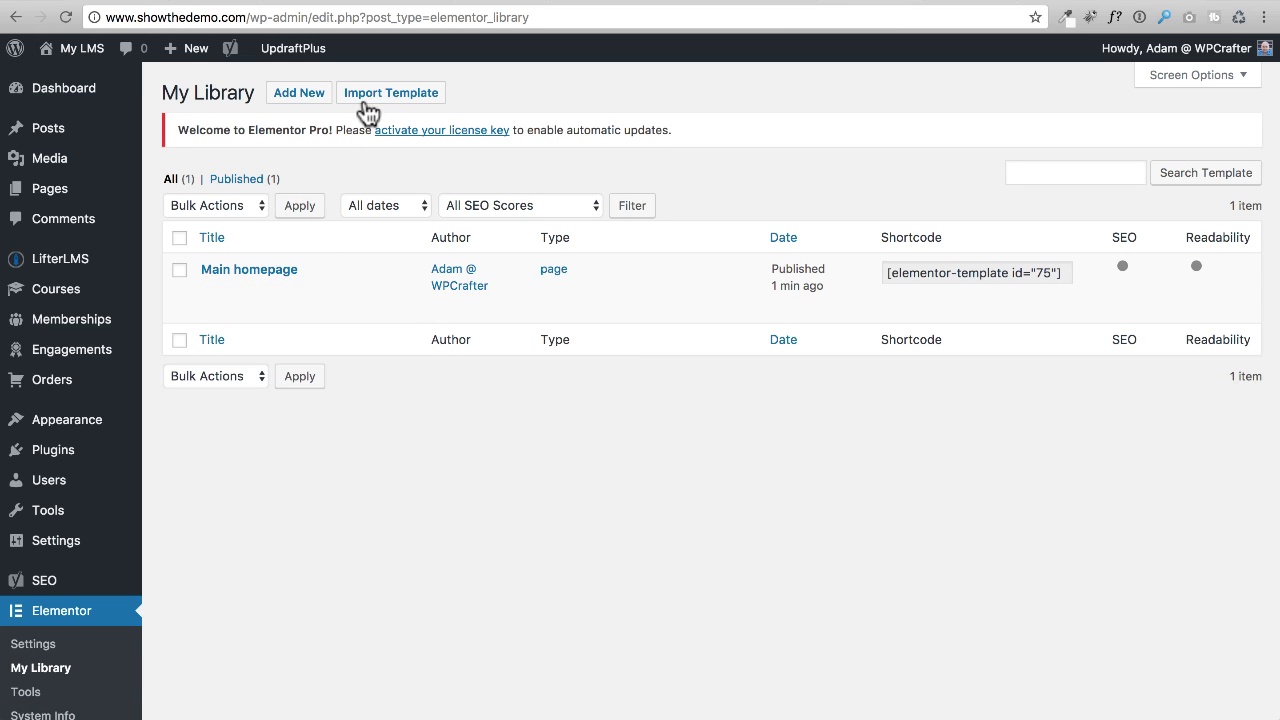
Step: Import the home3.json and home2-import.json templates from the Finder folder into the Elementor library
left_click(376, 95)
key("super+Tab")
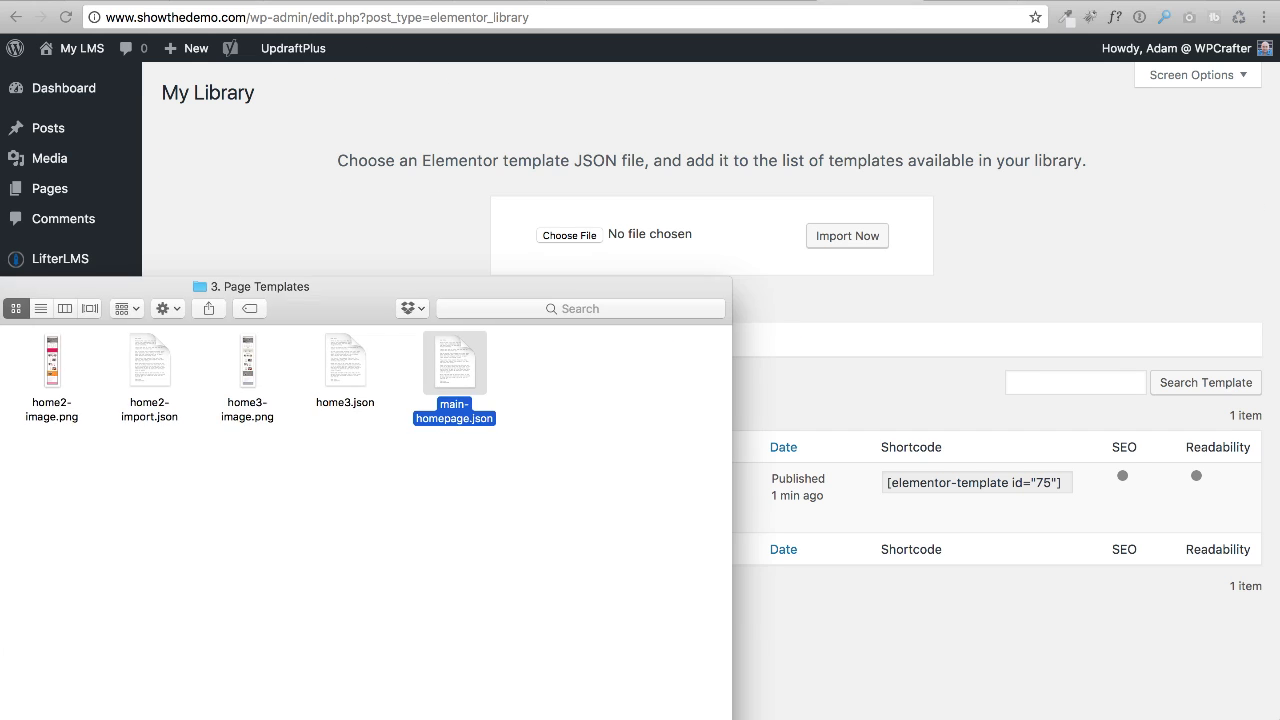
left_click_drag(344, 373, 676, 227)
left_click(846, 235)
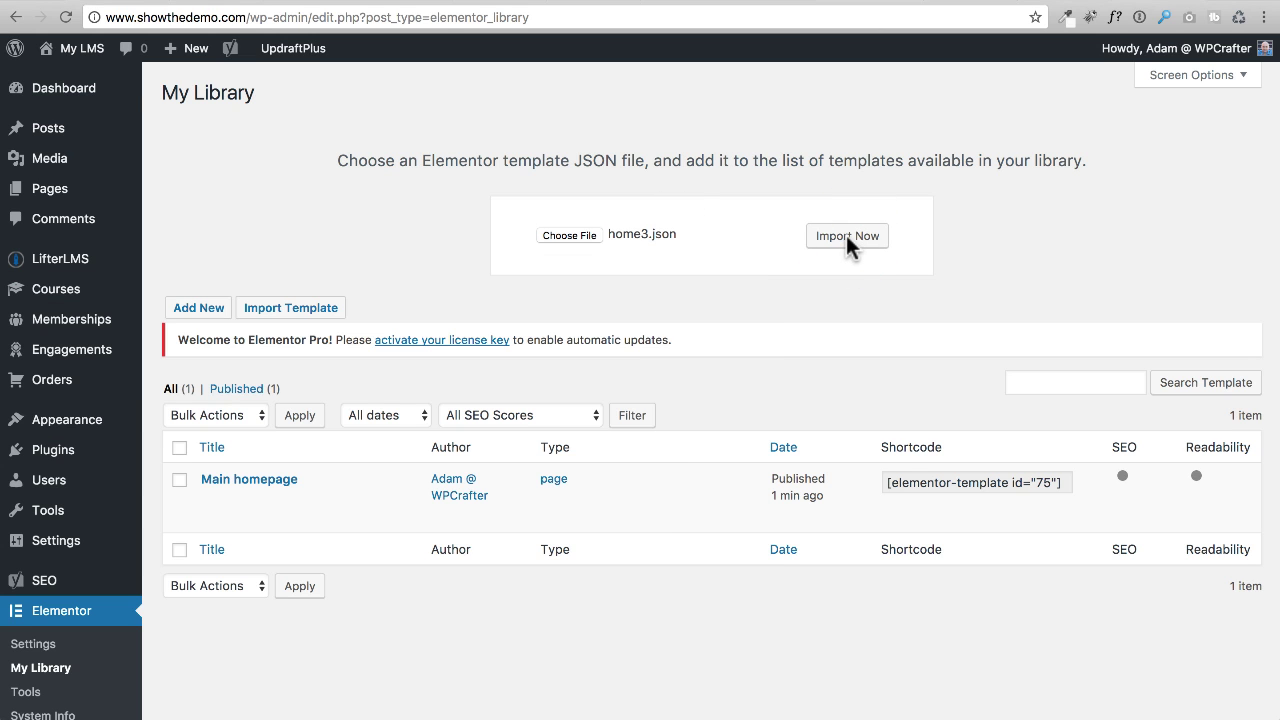
left_click(846, 235)
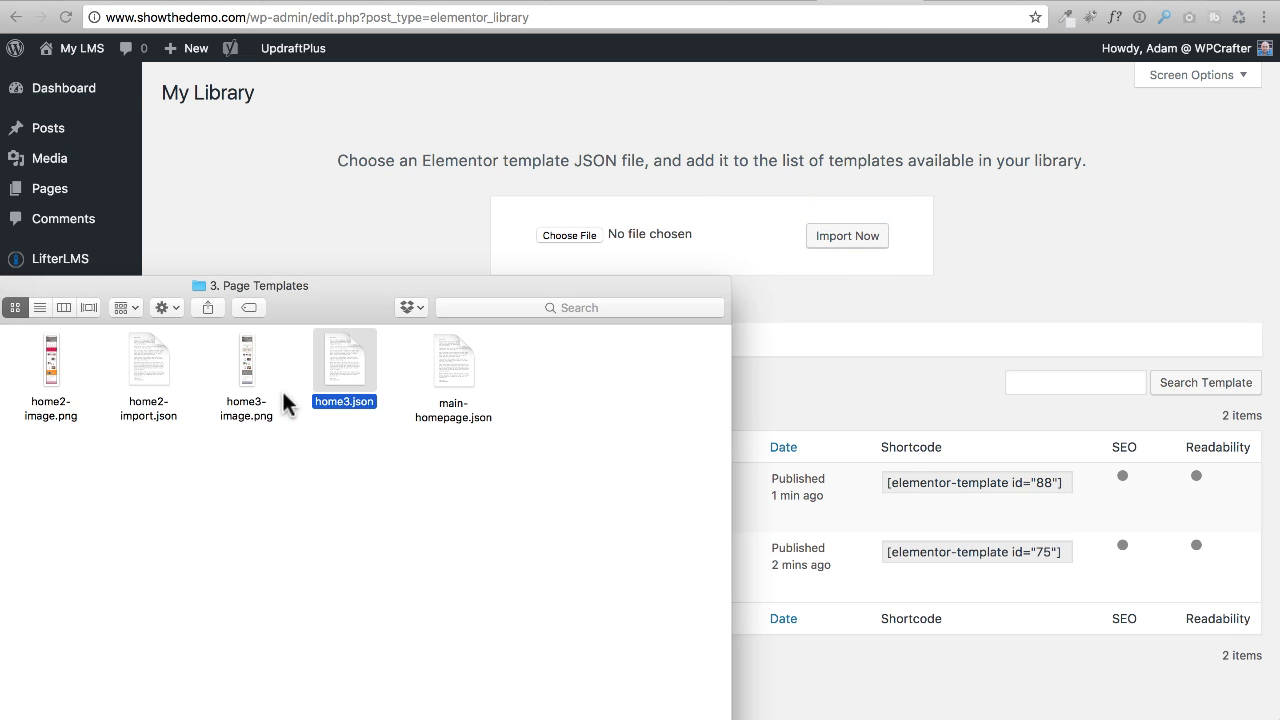
left_click_drag(150, 368, 646, 240)
left_click(848, 240)
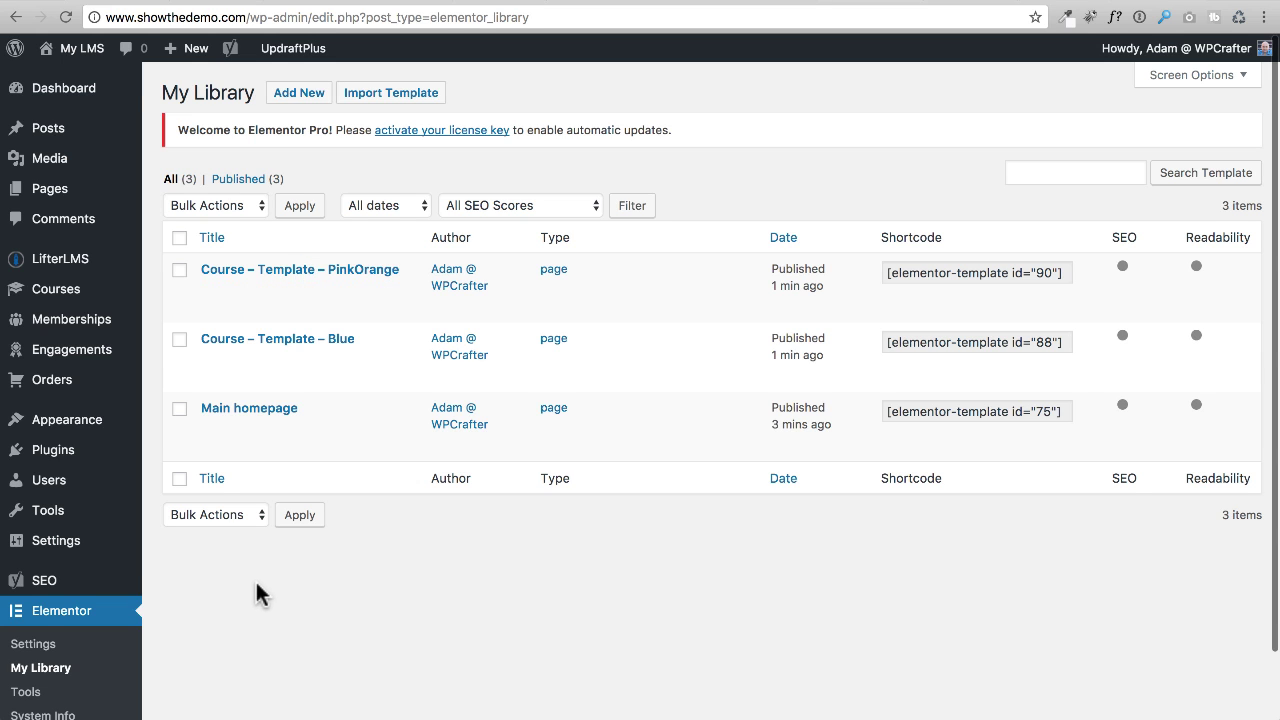
Step: Open the Elementor Tools page and examine the Regenerate CSS, Sync Library and Replace URL options
scroll(257, 594, "down", 2)
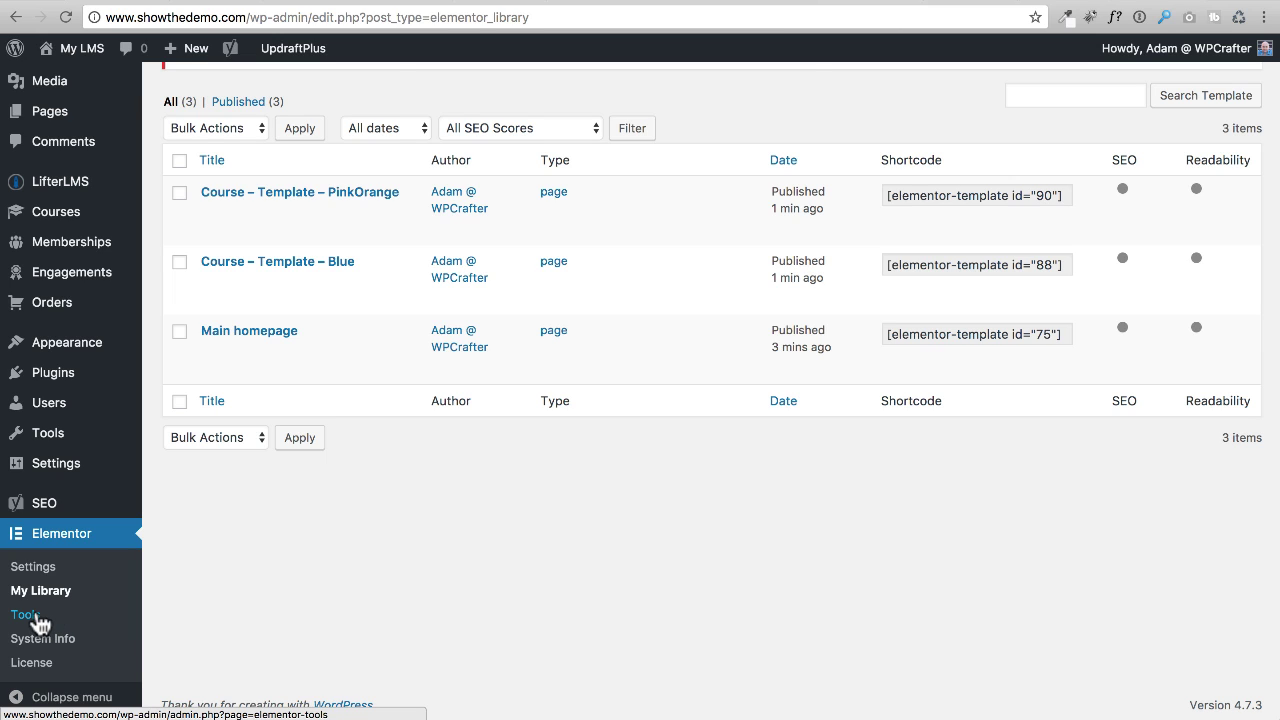
left_click(29, 617)
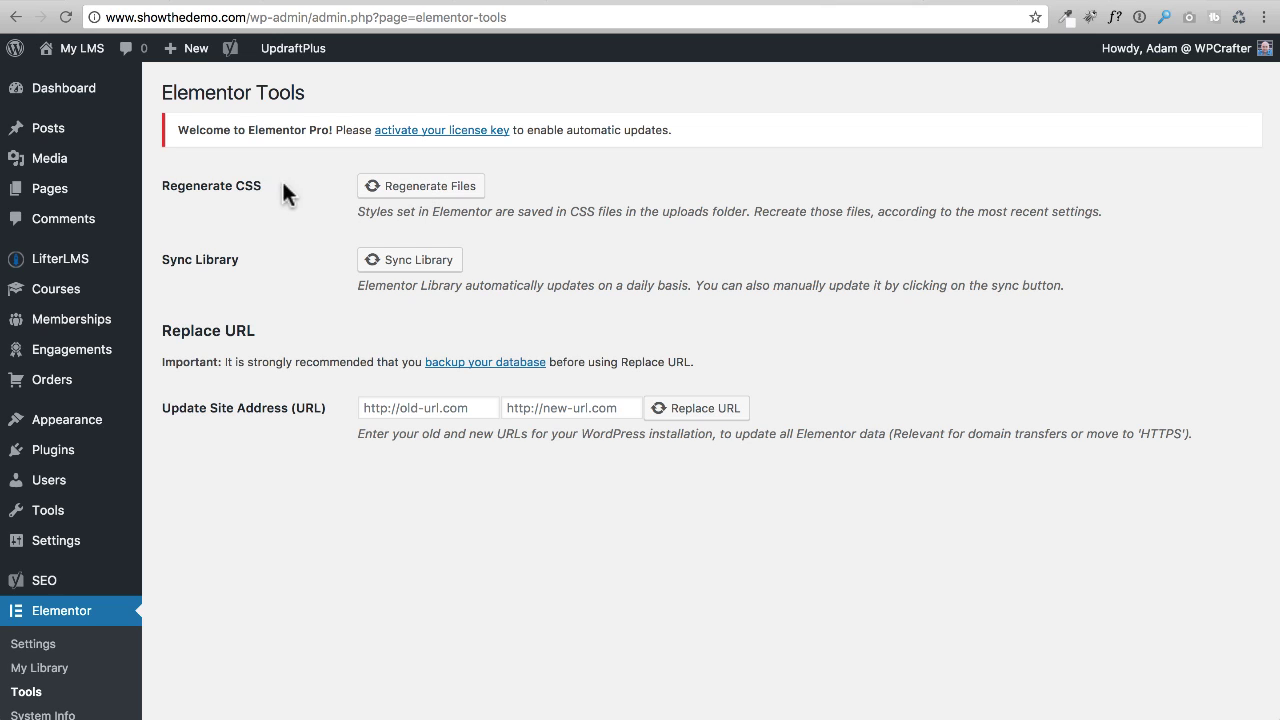
left_click_drag(160, 186, 255, 186)
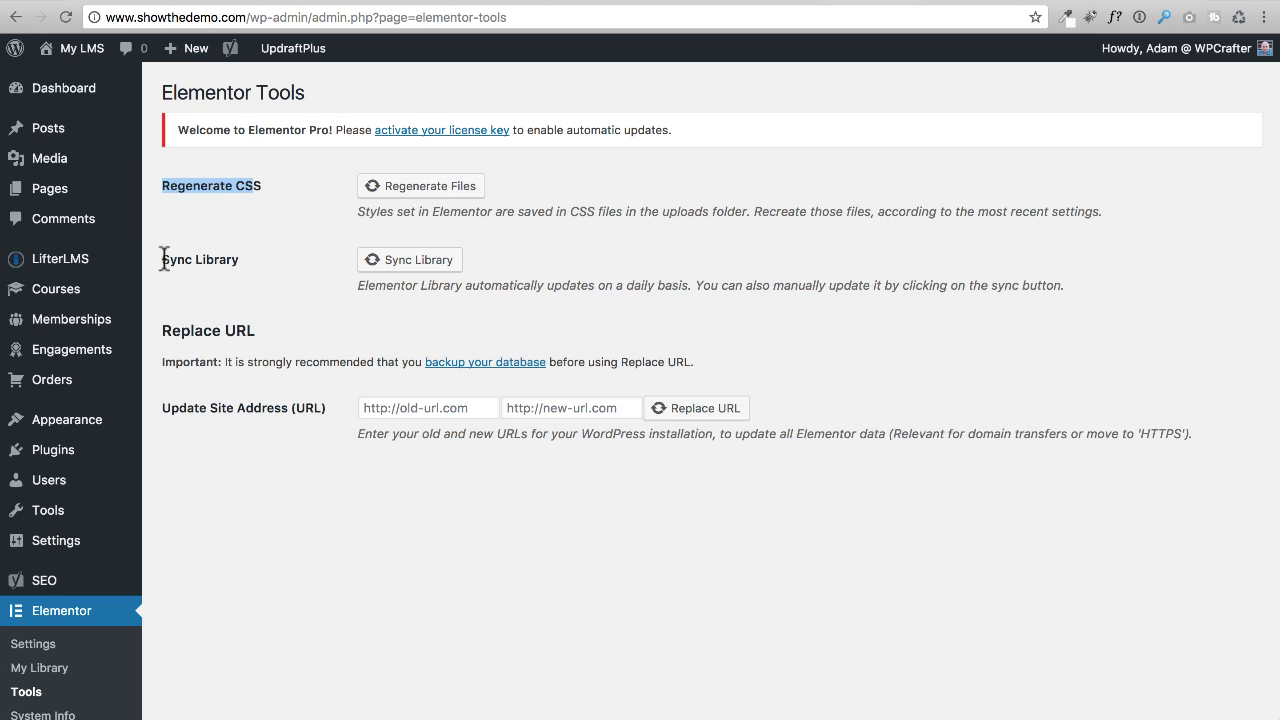
left_click_drag(161, 260, 333, 266)
left_click(403, 262)
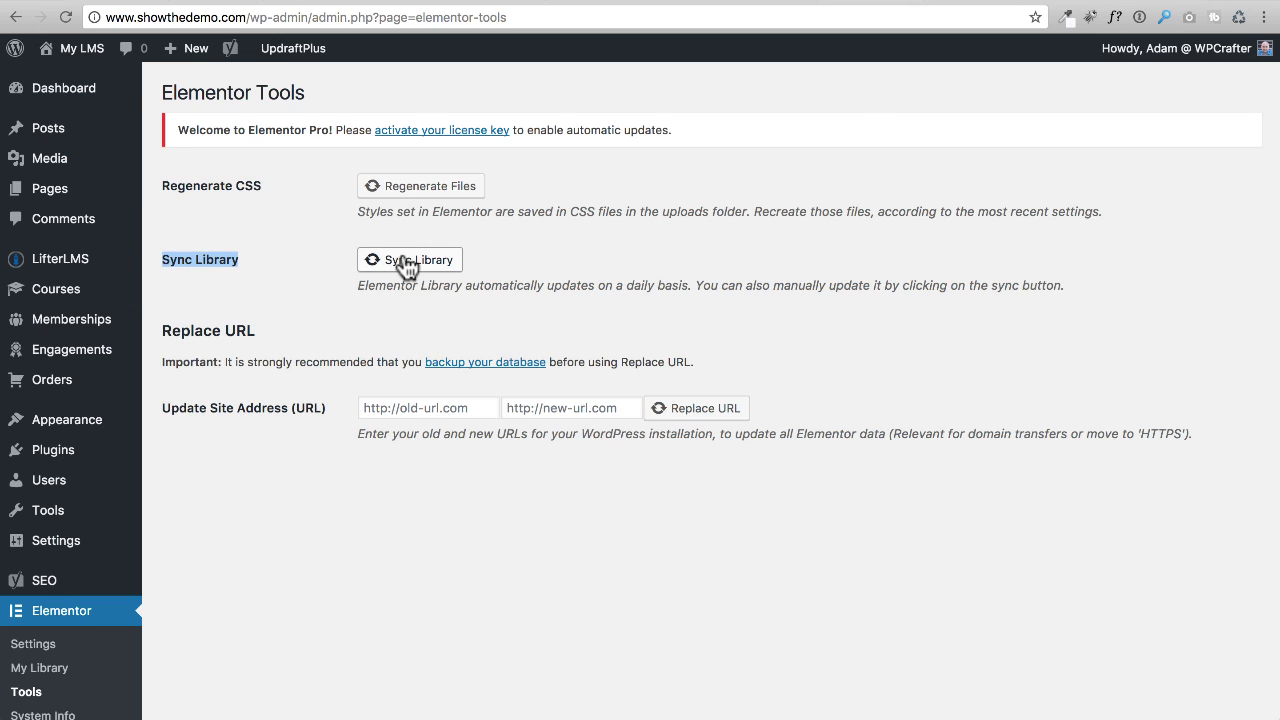
left_click(312, 280)
left_click_drag(257, 331, 163, 332)
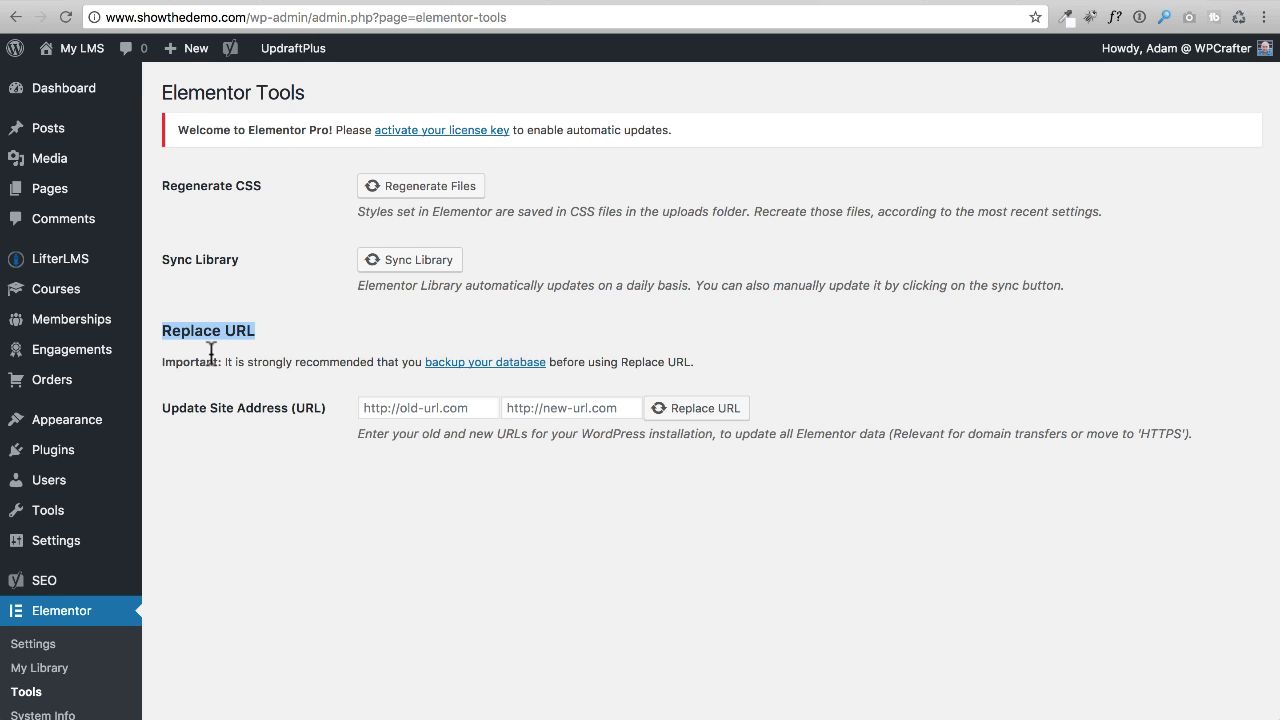
left_click(300, 405)
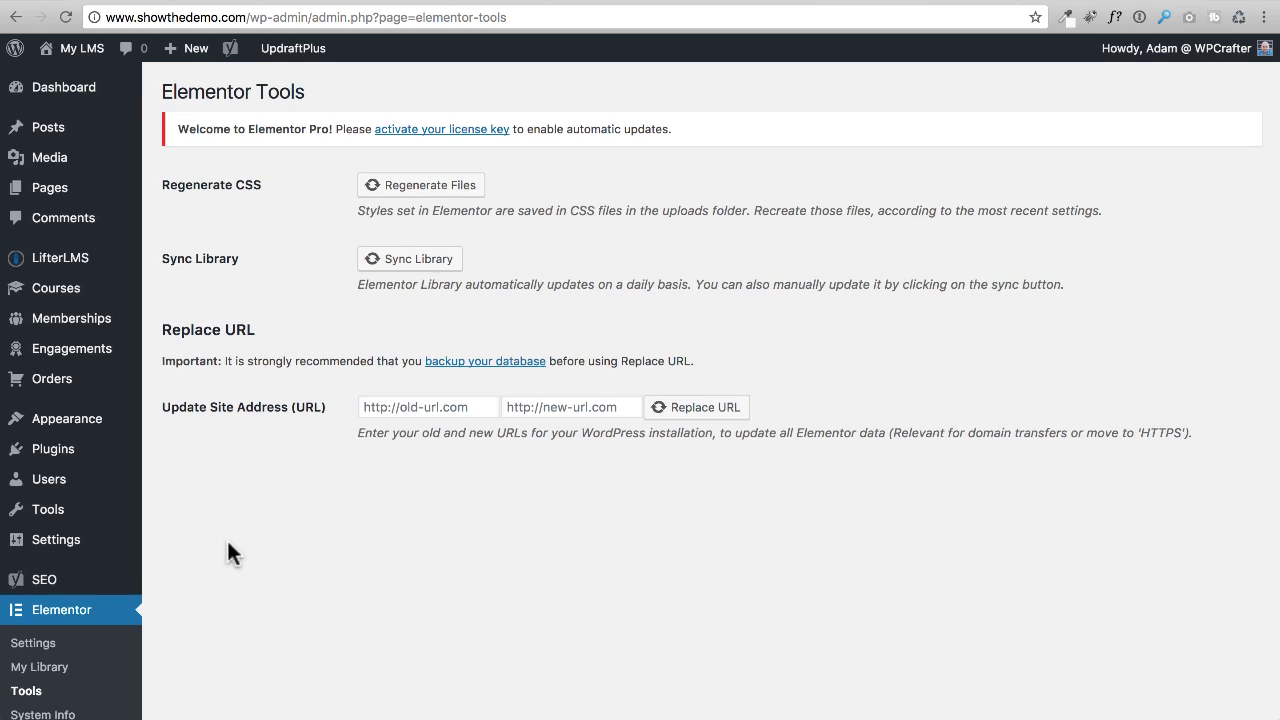
Step: Open Elementor's System Info page and review the server and WordPress environment details and the copyable report
scroll(226, 540, "down", 2)
left_click(55, 643)
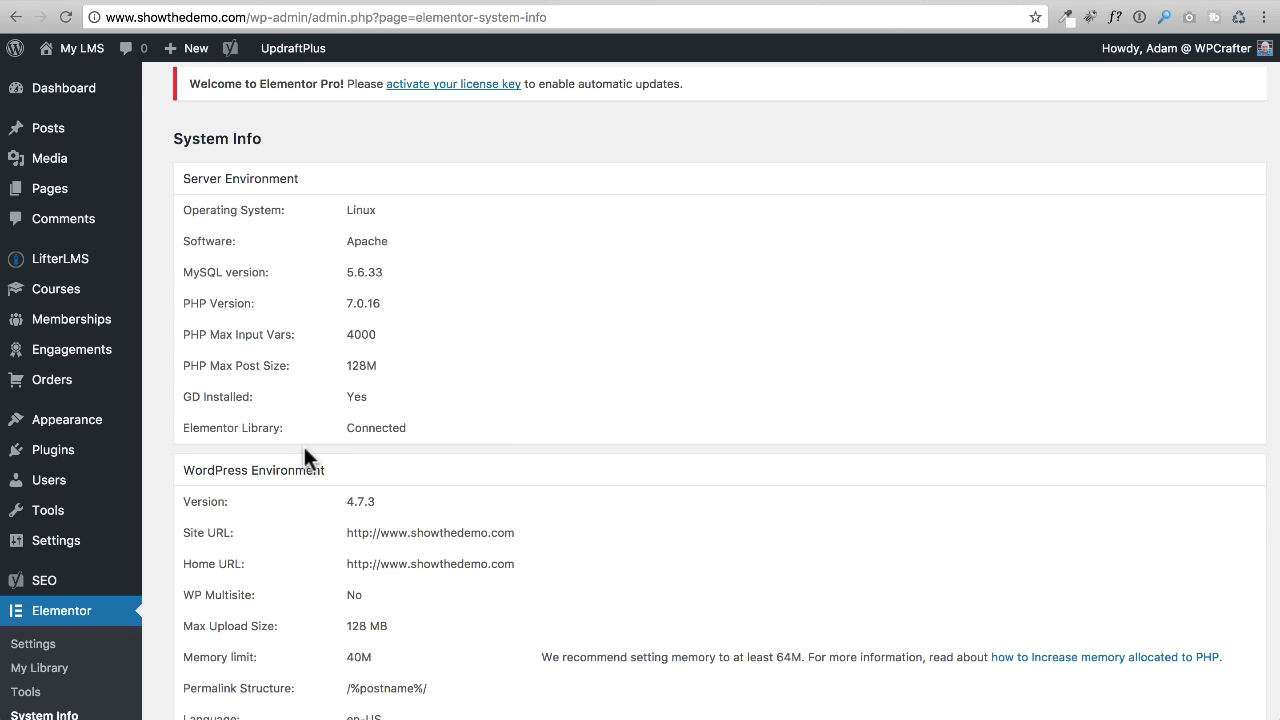
scroll(304, 446, "down", 20)
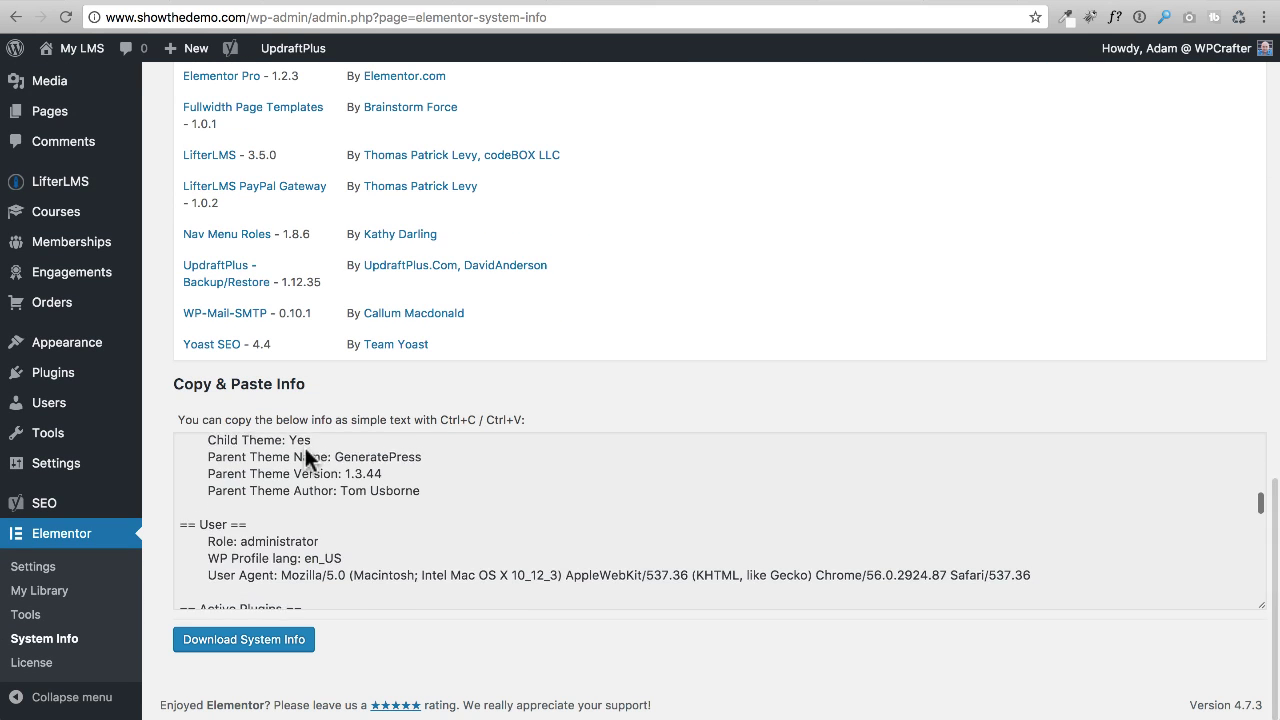
scroll(257, 530, "up", 10)
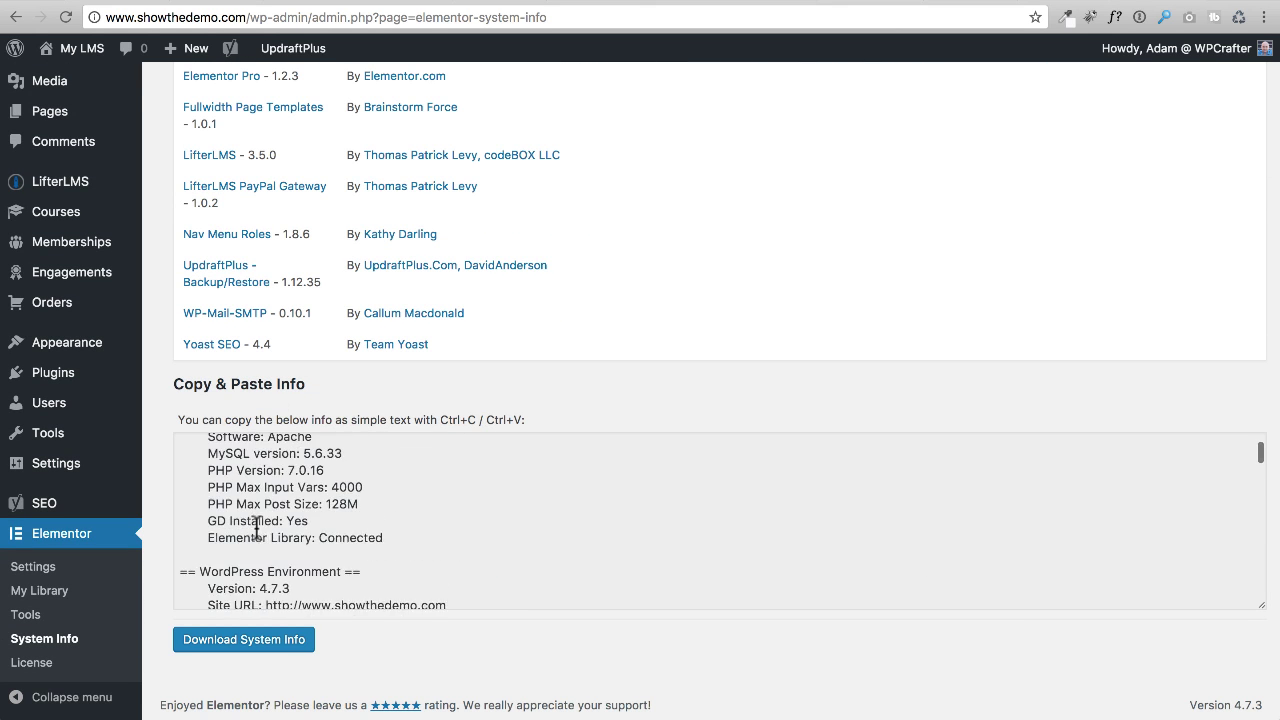
scroll(257, 530, "up", 1)
scroll(257, 527, "up", 20)
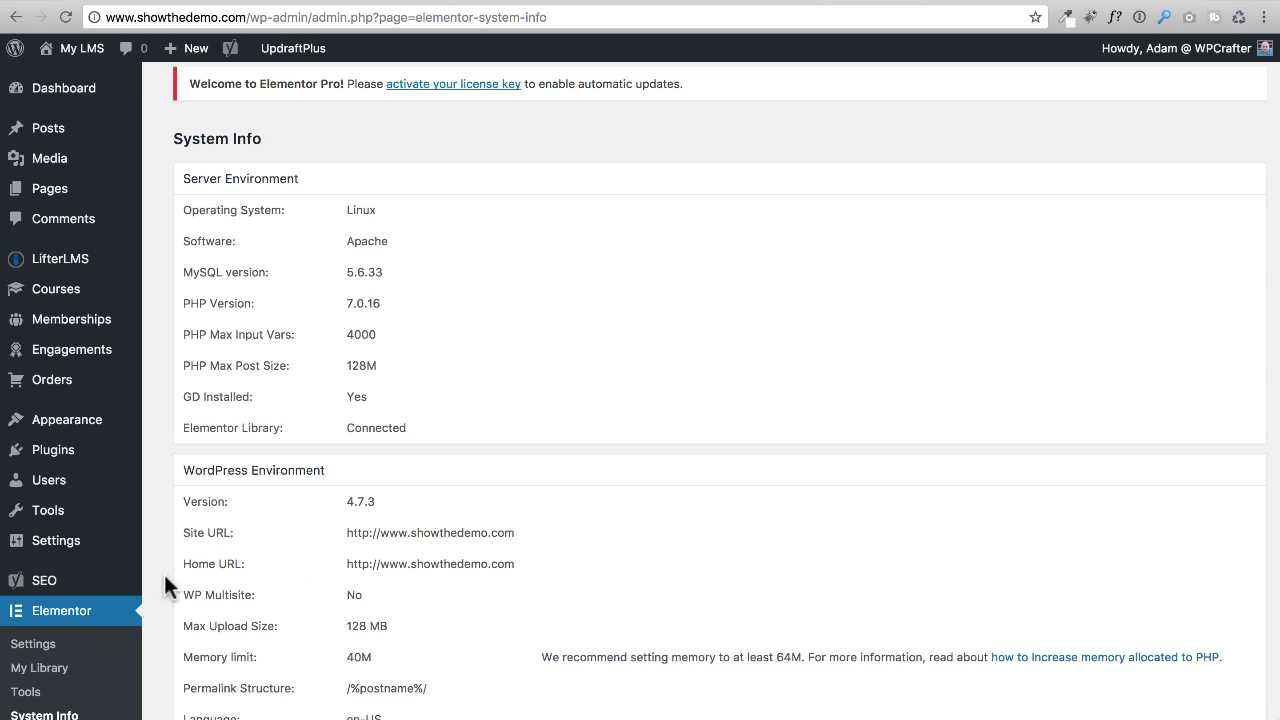
Step: Open Elementor's License page and look over the license key activation setting
scroll(167, 586, "down", 3)
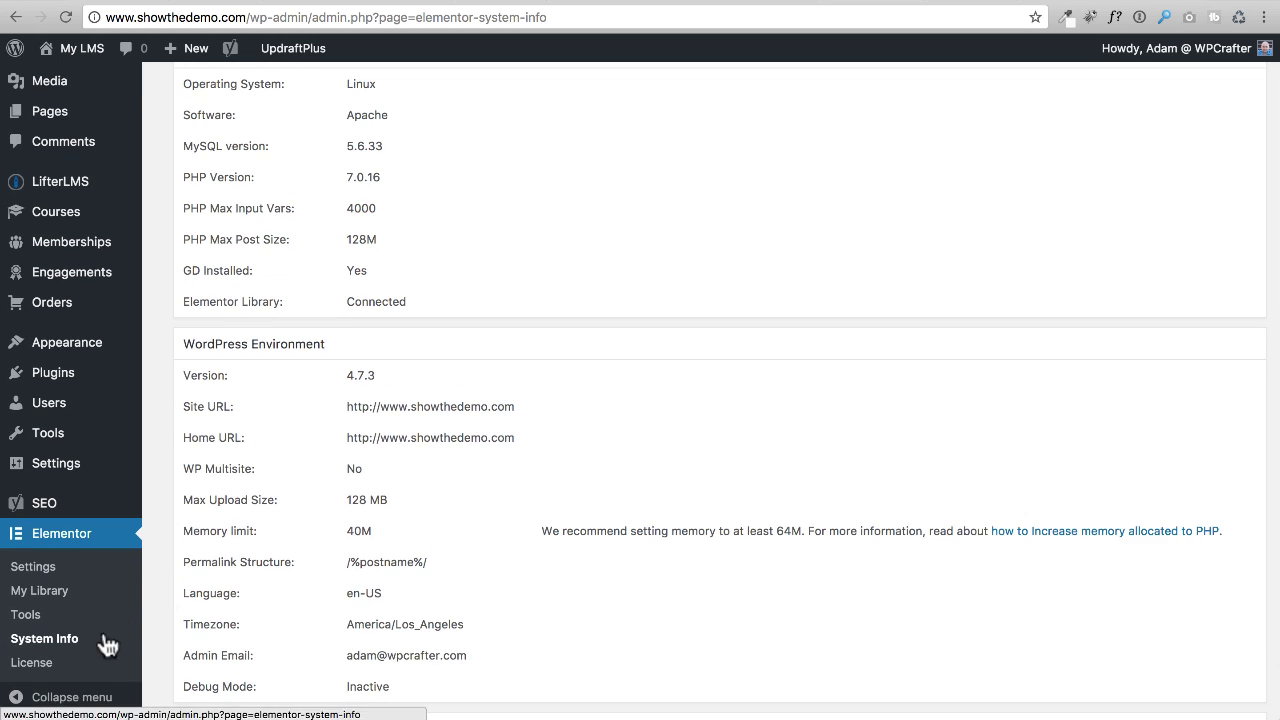
left_click(31, 665)
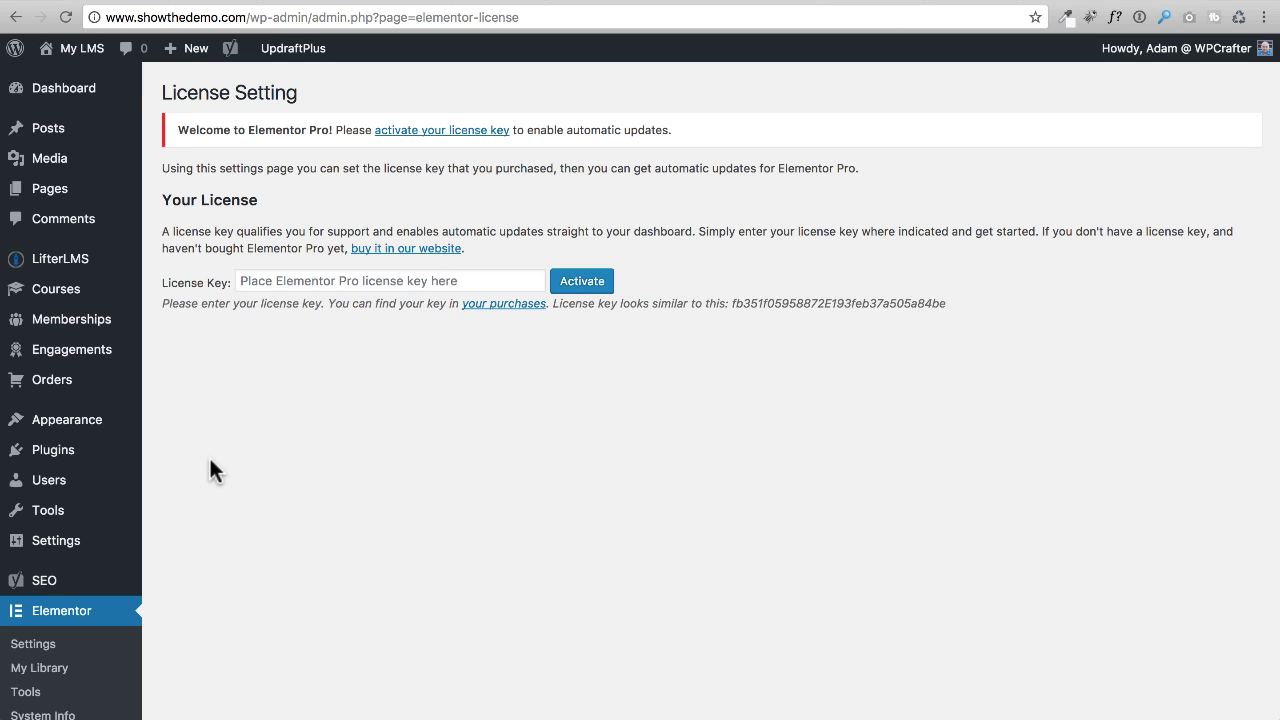
scroll(209, 462, "down", 2)
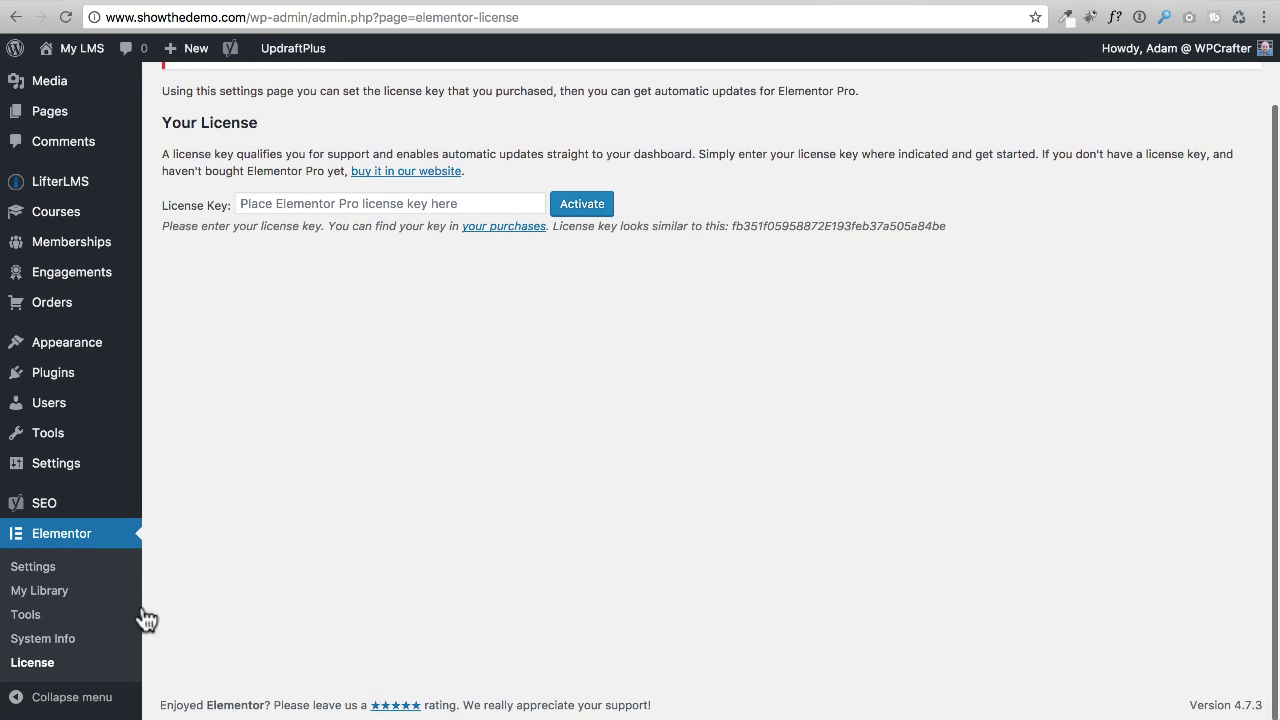
left_click(72, 668)
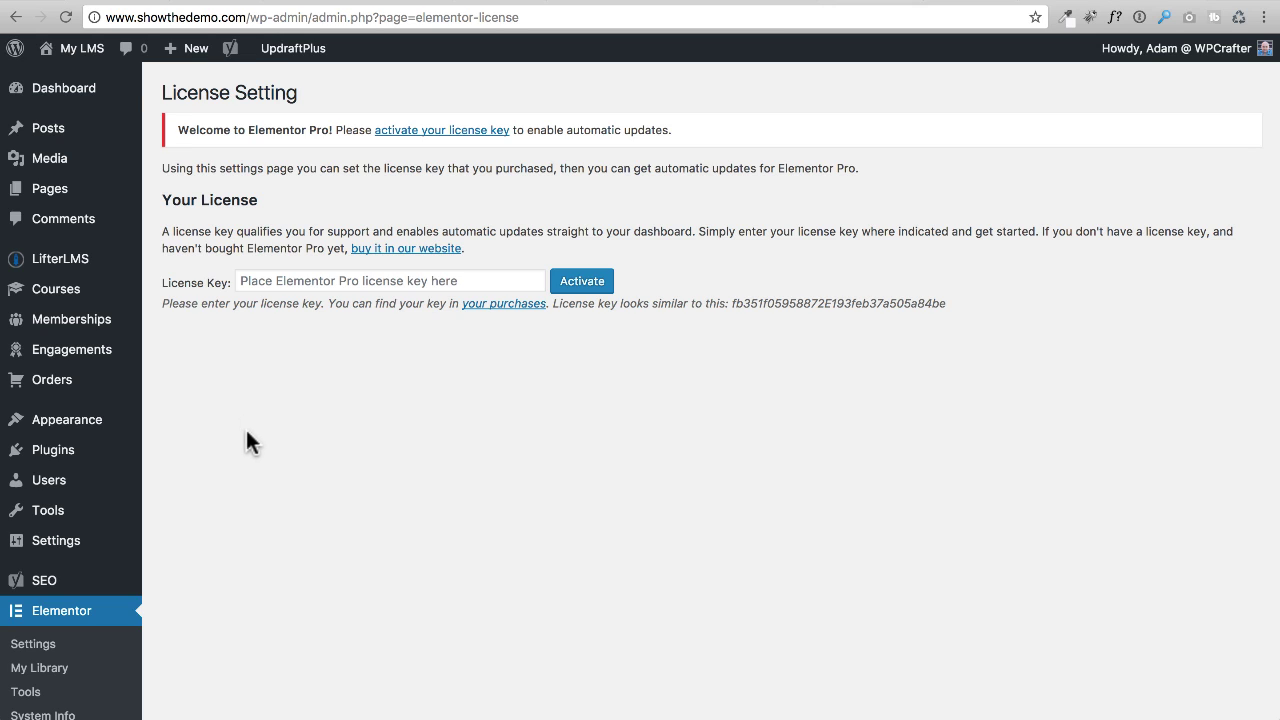
Step: Open the Home front page for editing from the site's list of pages
mouse_move(56, 204)
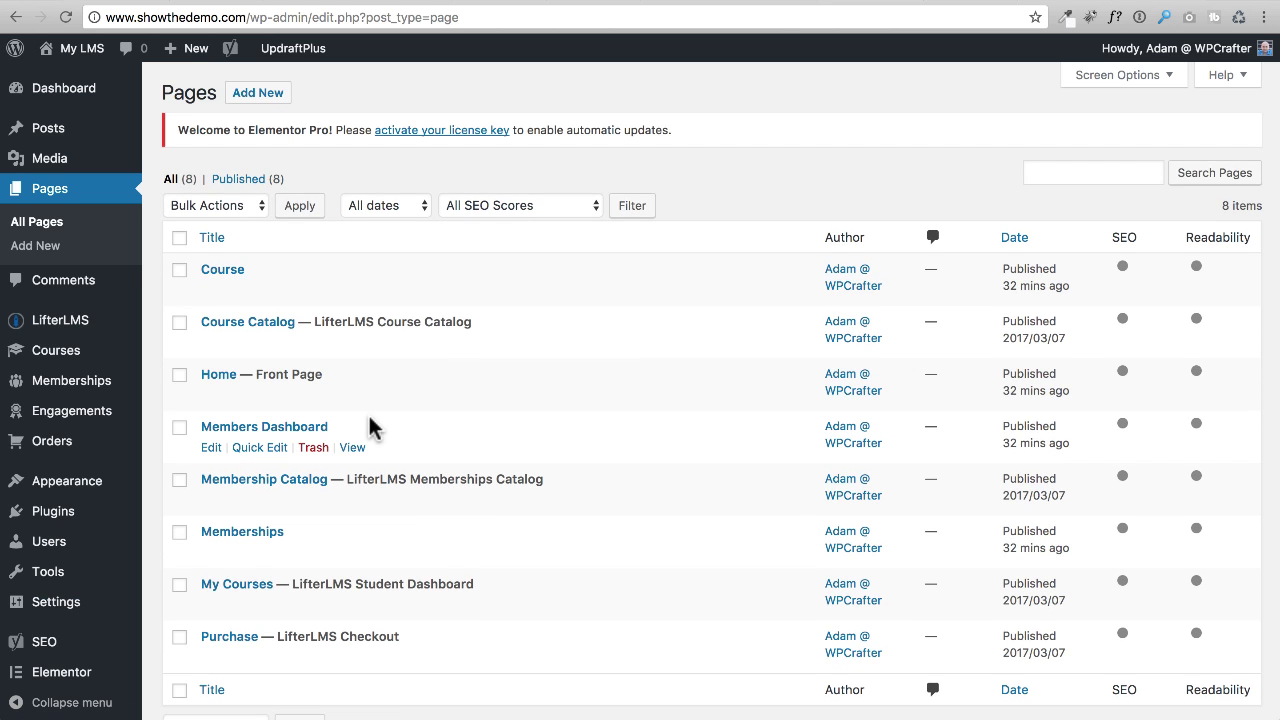
scroll(405, 405, "down", 2)
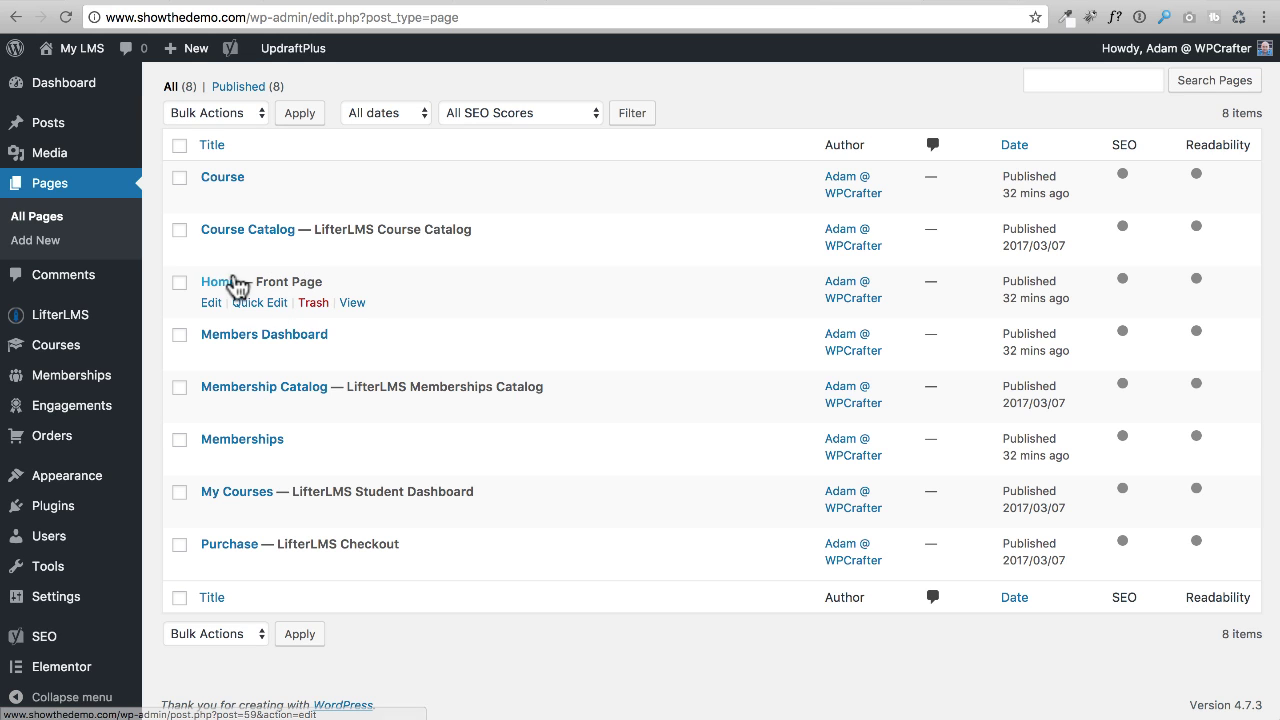
left_click(230, 284)
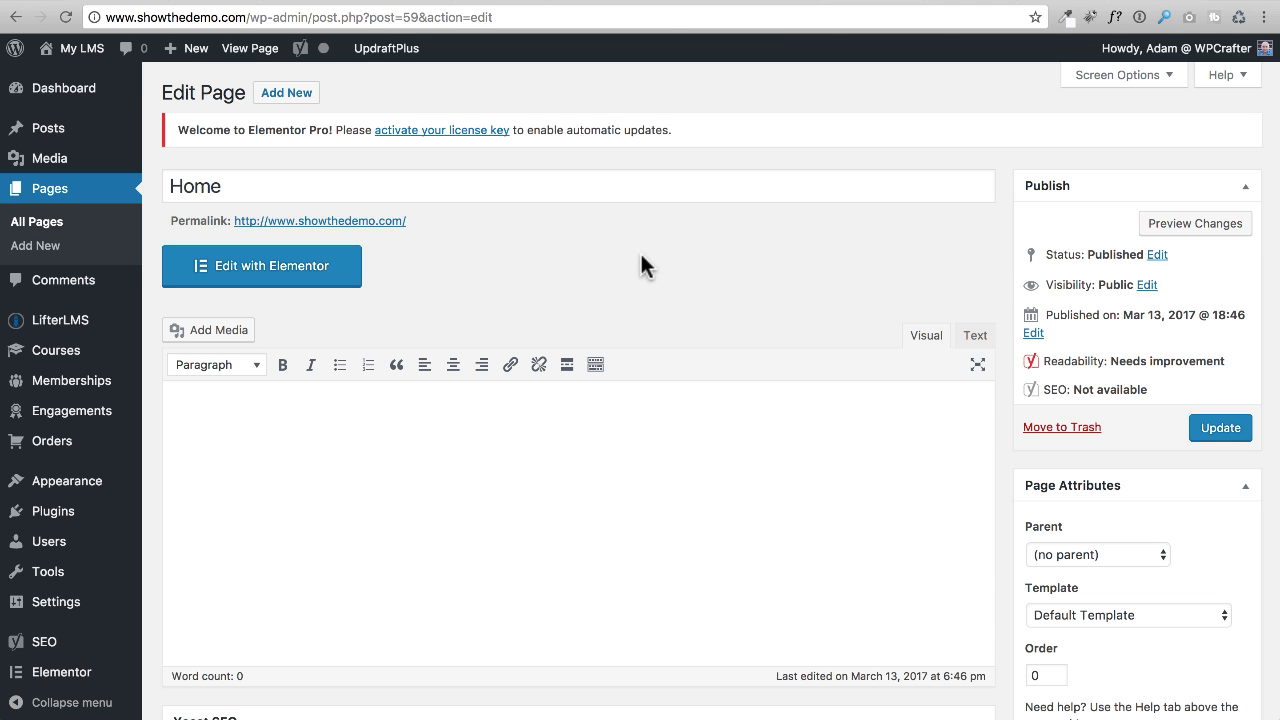
Step: Examine the page template choices available in the Home page's attributes, keeping Default Template selected
scroll(752, 262, "down", 3)
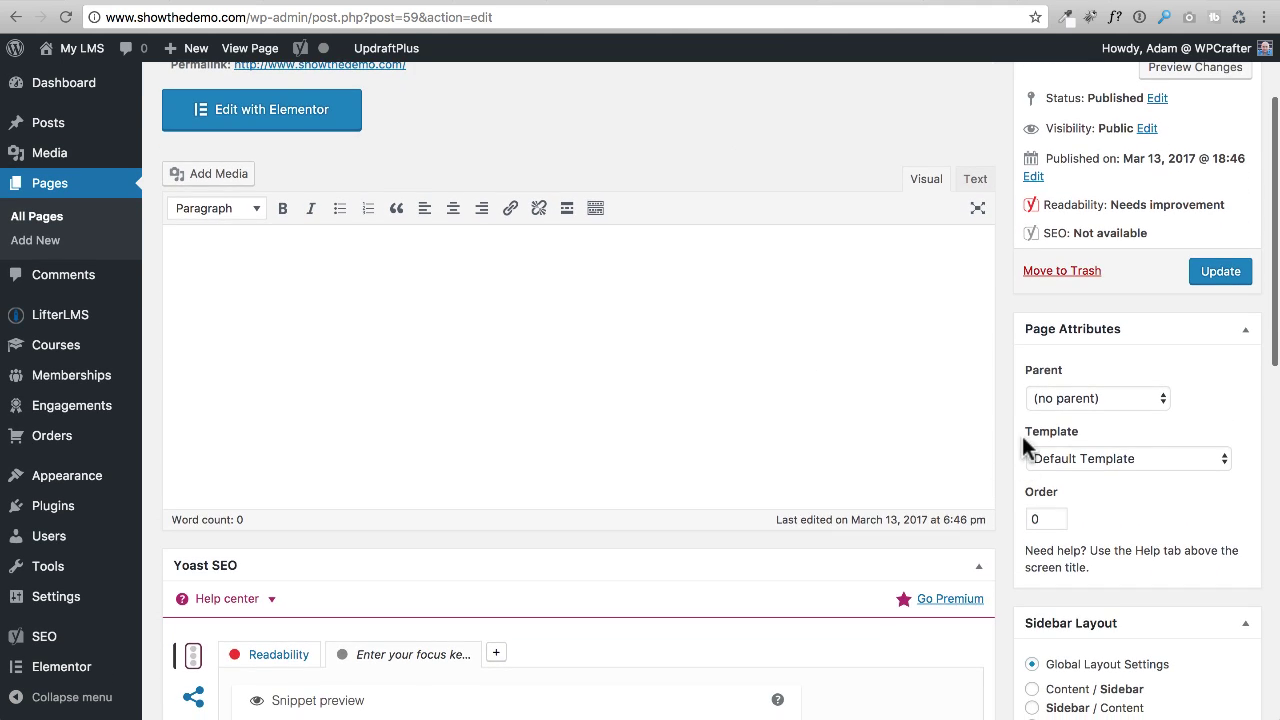
left_click(1105, 459)
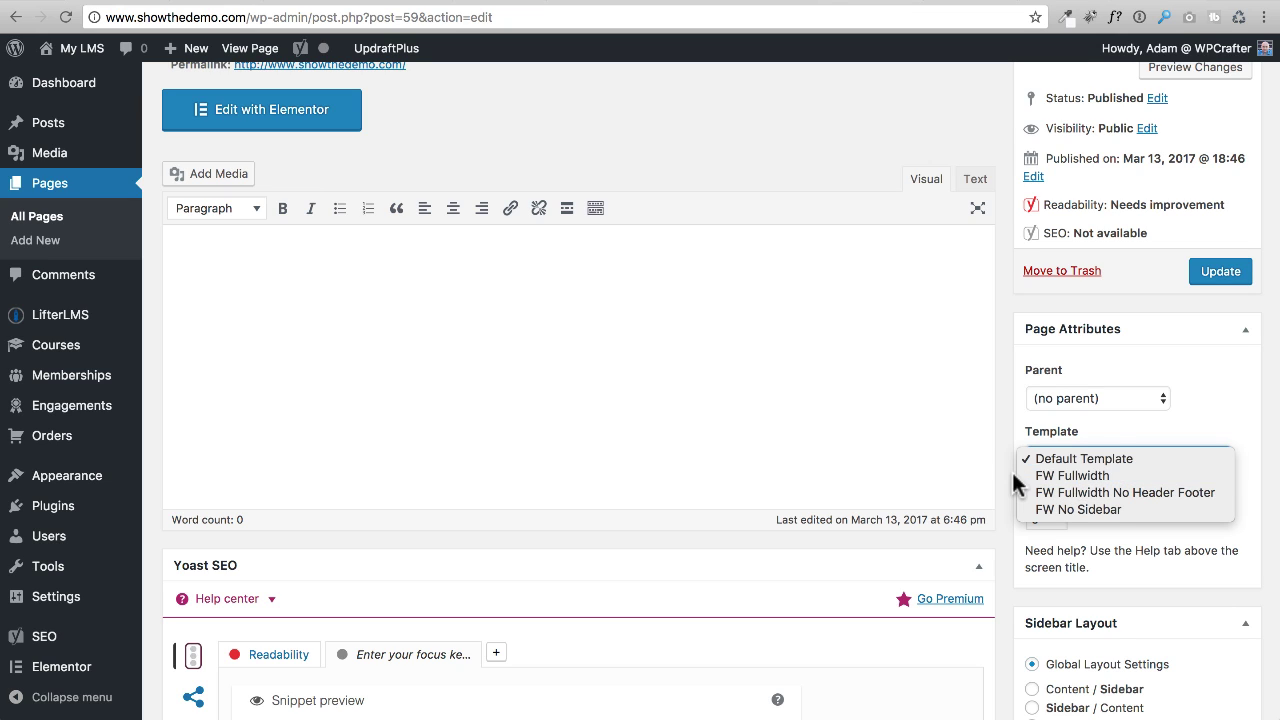
left_click(1002, 421)
scroll(995, 435, "up", 3)
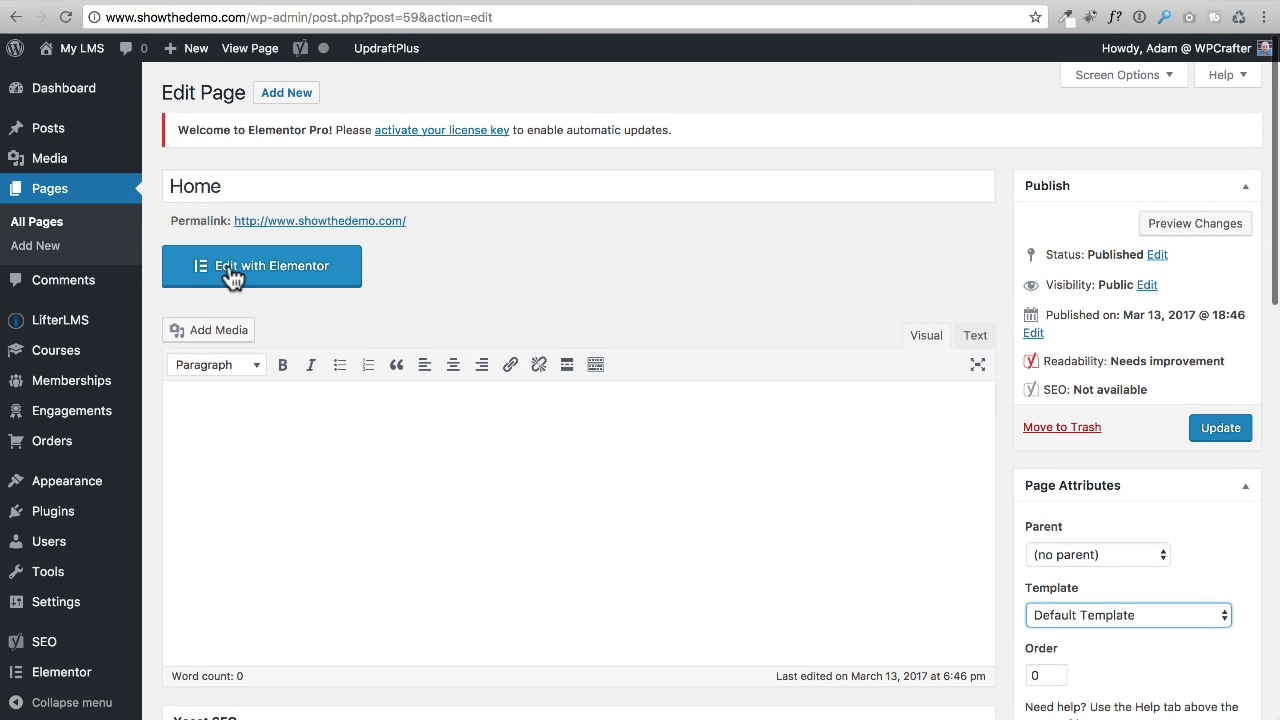
Step: Open the Home page in the Elementor editor and add a new single-column section
left_click(232, 278)
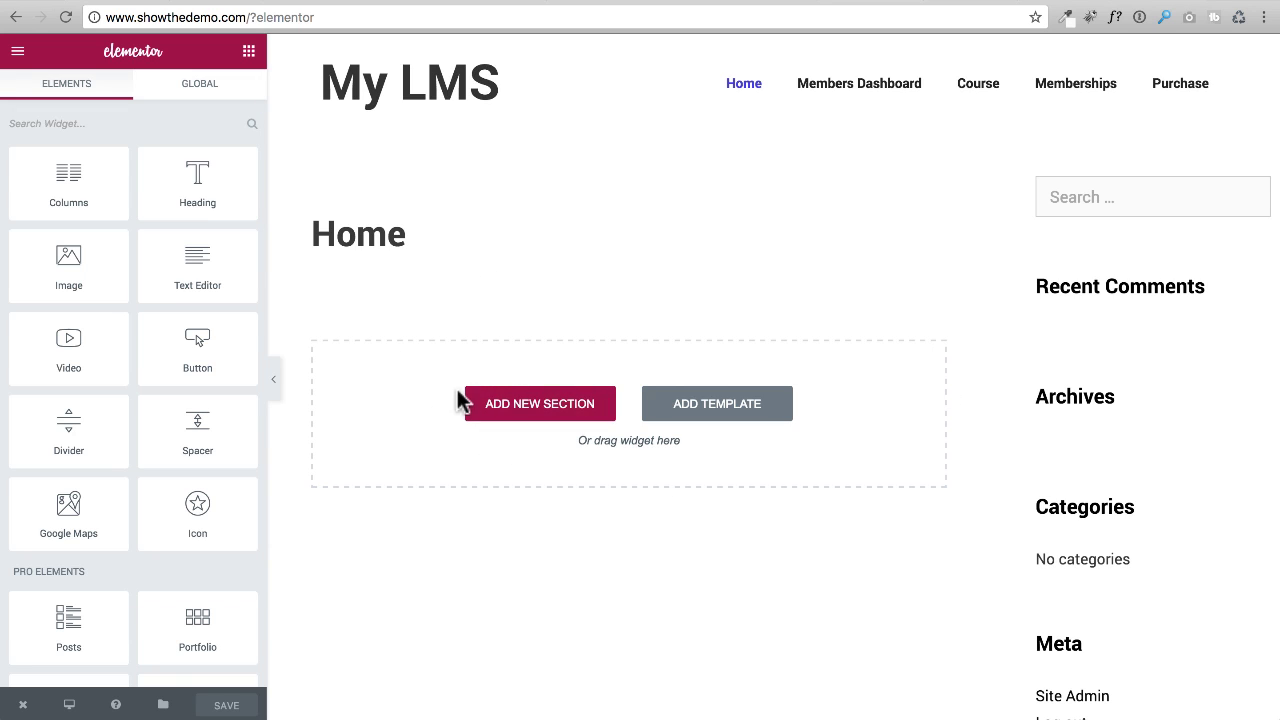
left_click(535, 412)
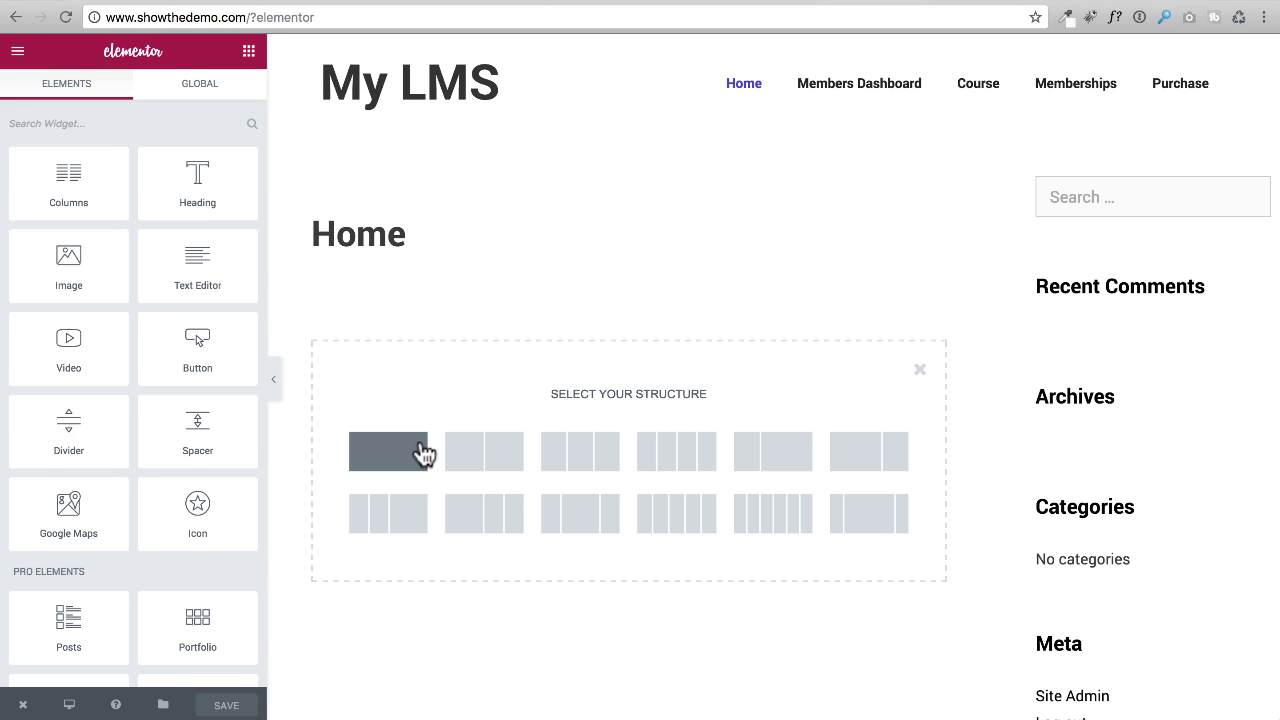
left_click(412, 456)
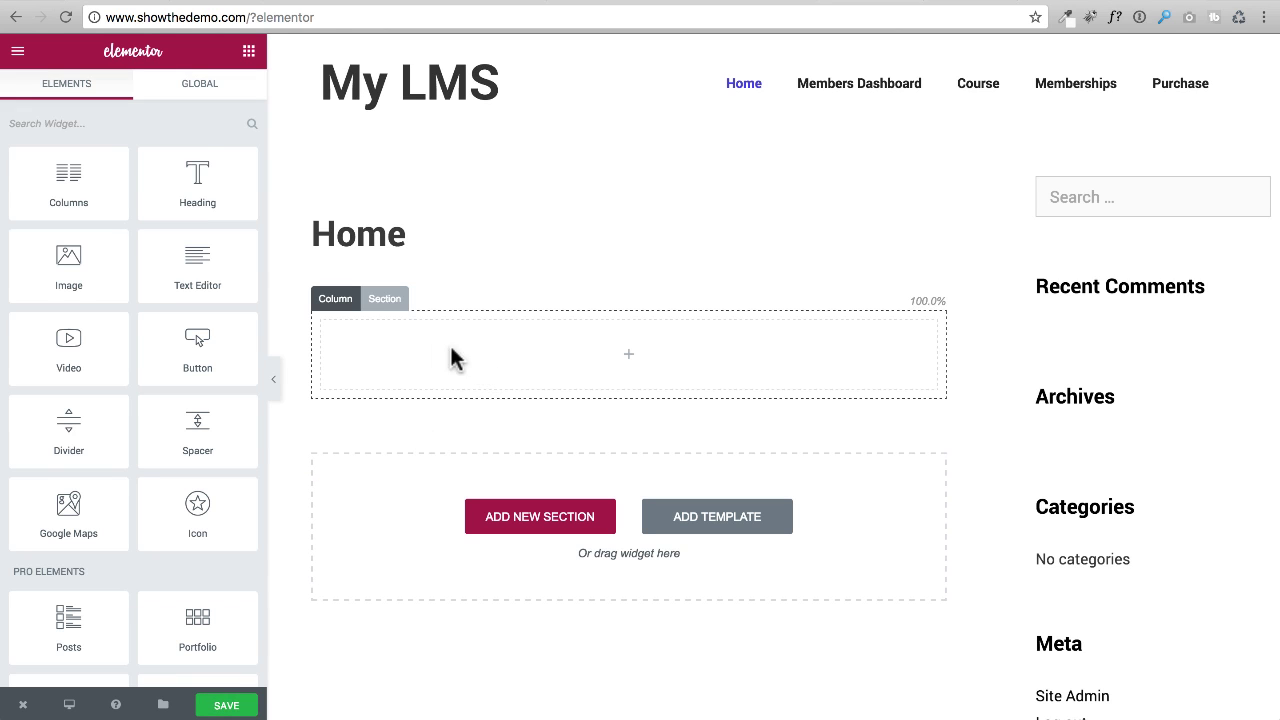
Step: Give the new section a classic background in the preset blue color #4054b2
left_click(382, 304)
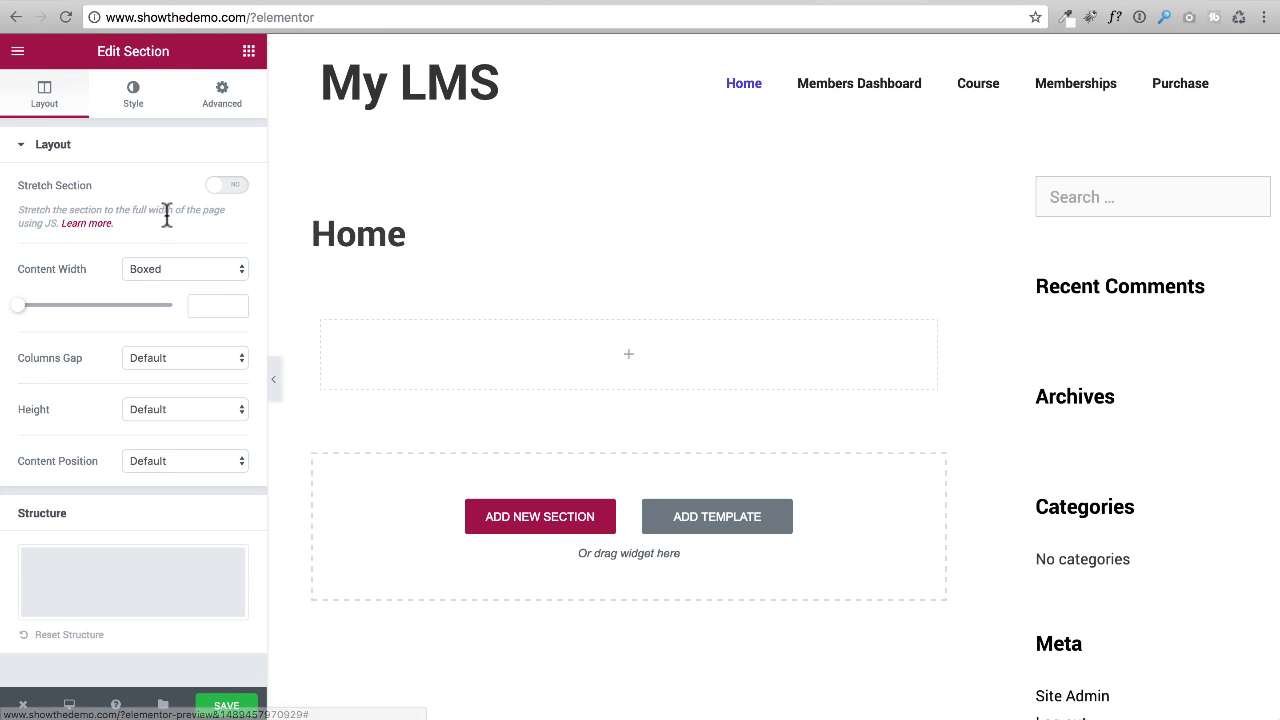
left_click(137, 100)
left_click(100, 207)
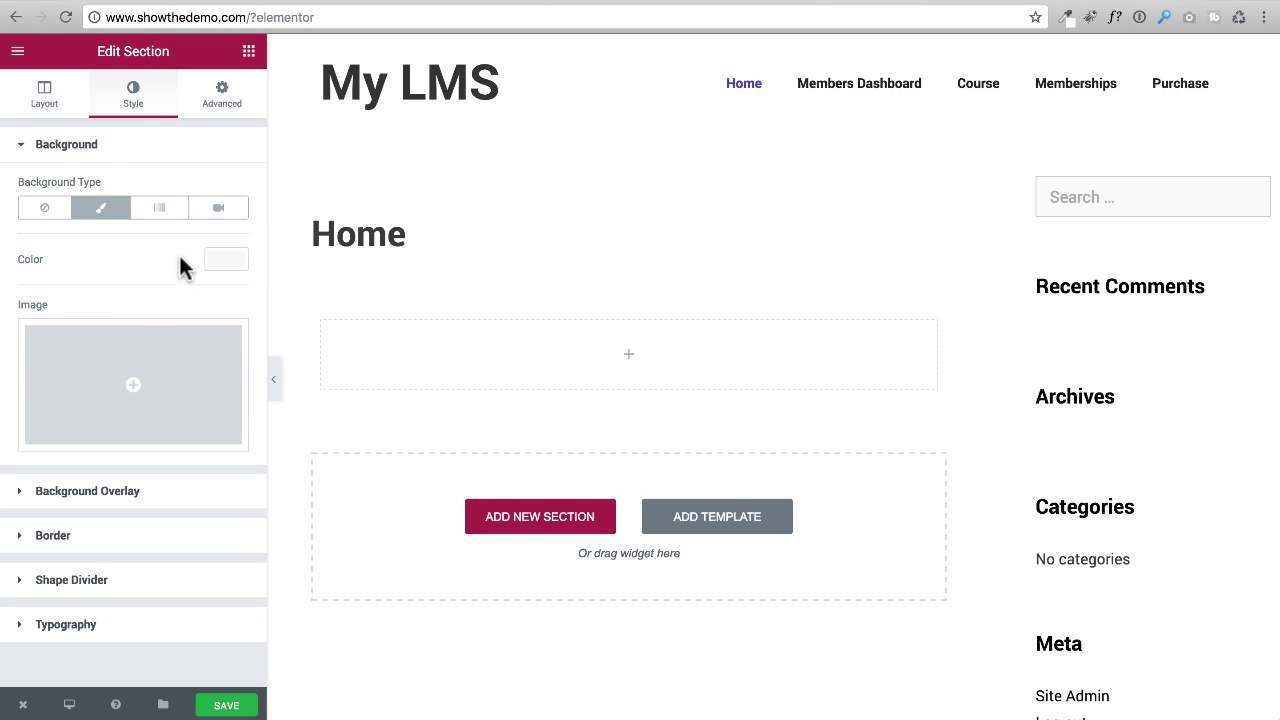
left_click(221, 262)
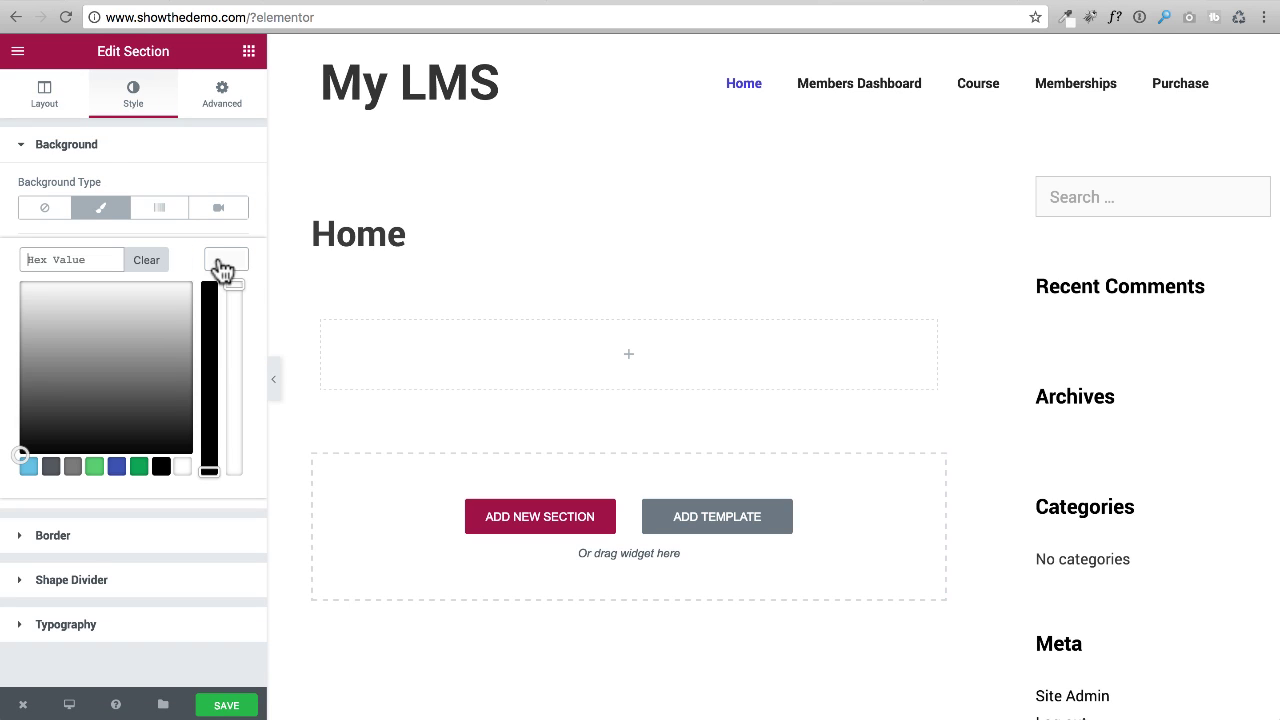
left_click(116, 468)
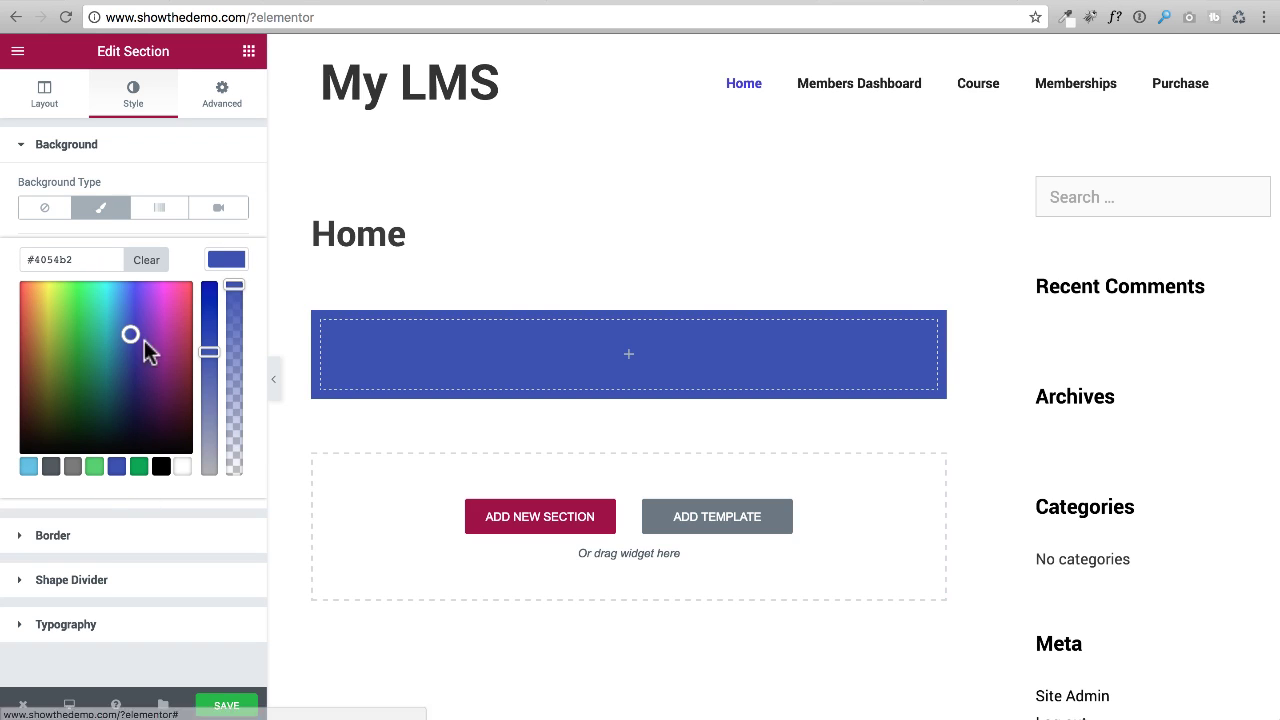
left_click(687, 256)
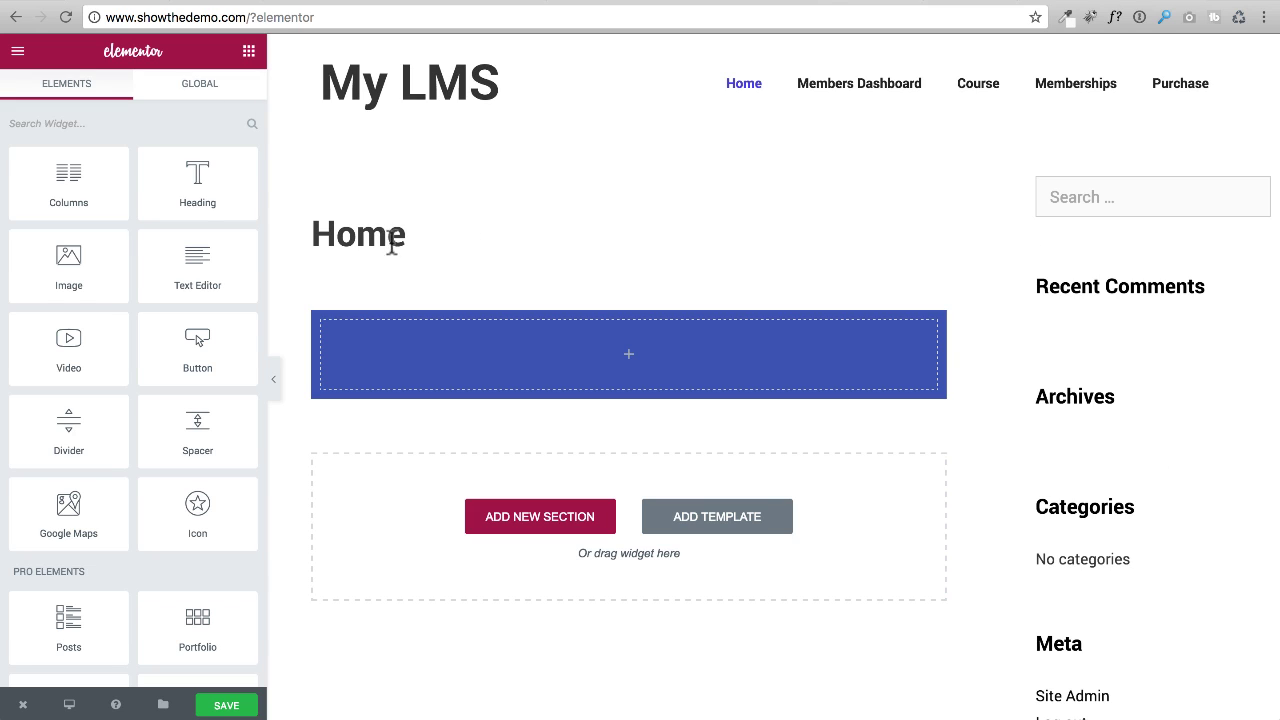
Step: Save the Home page in Elementor and return to its WordPress edit screen
left_click(230, 706)
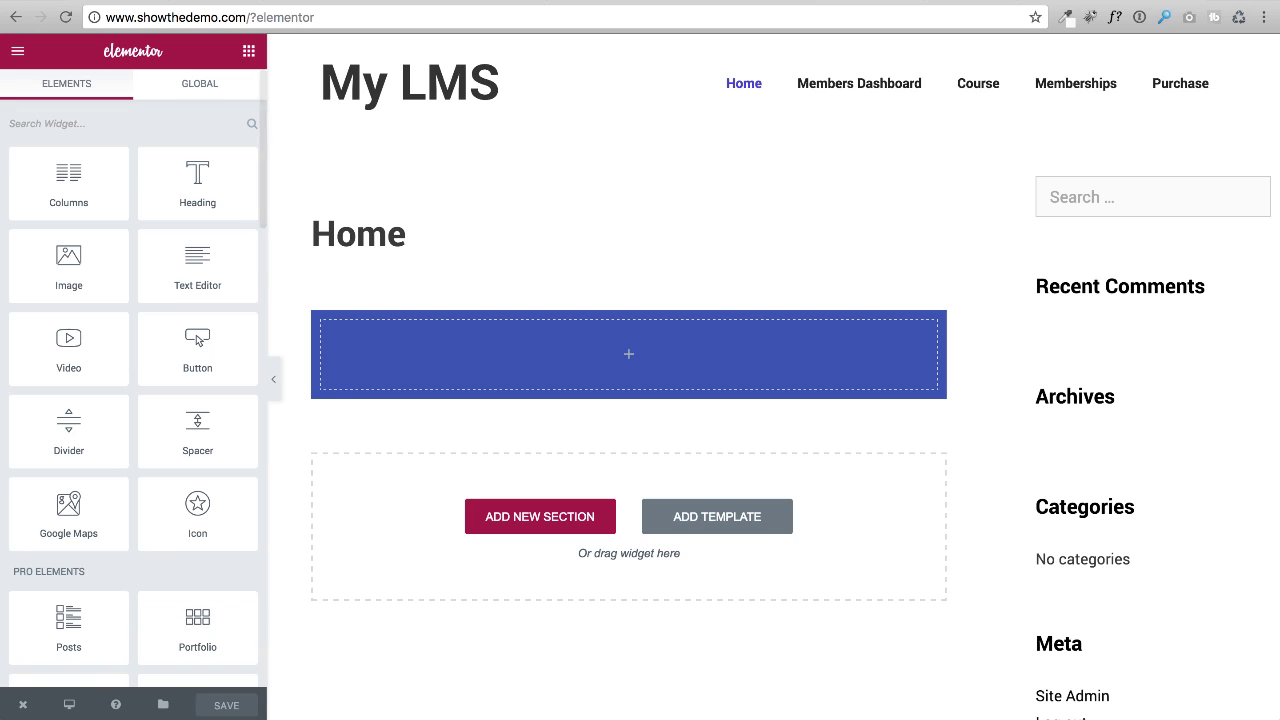
mouse_move(25, 708)
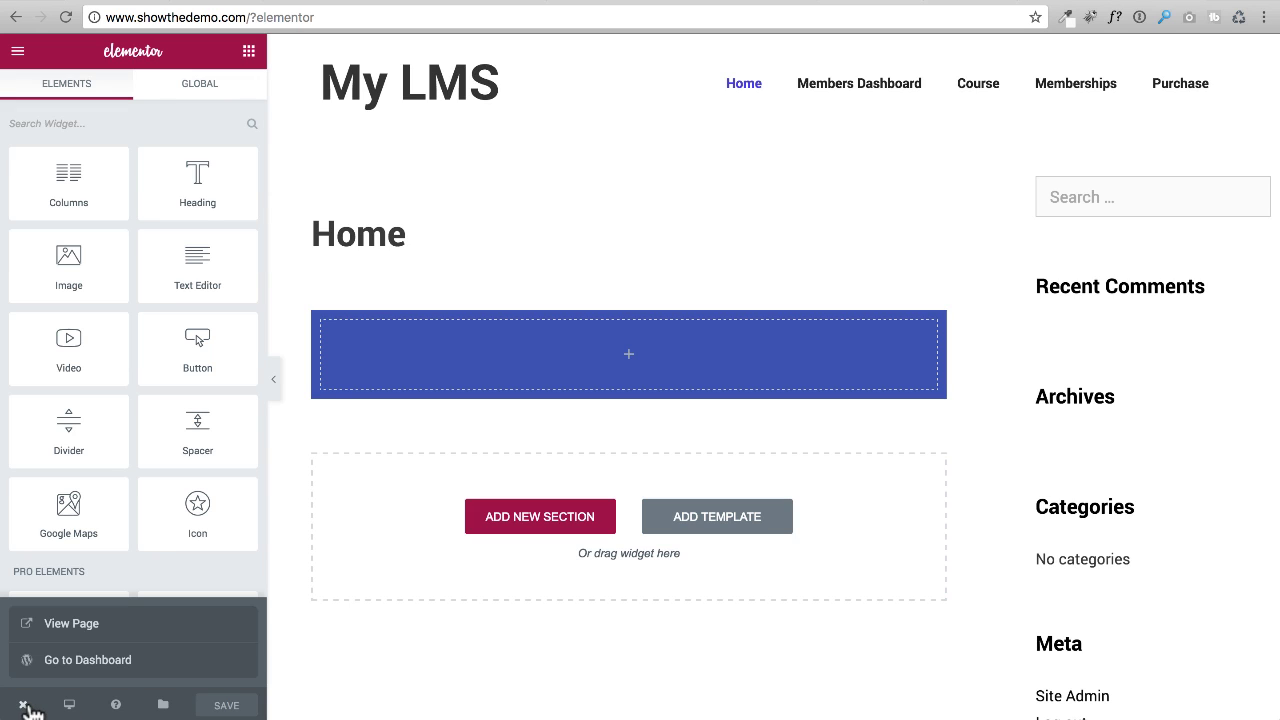
left_click(80, 672)
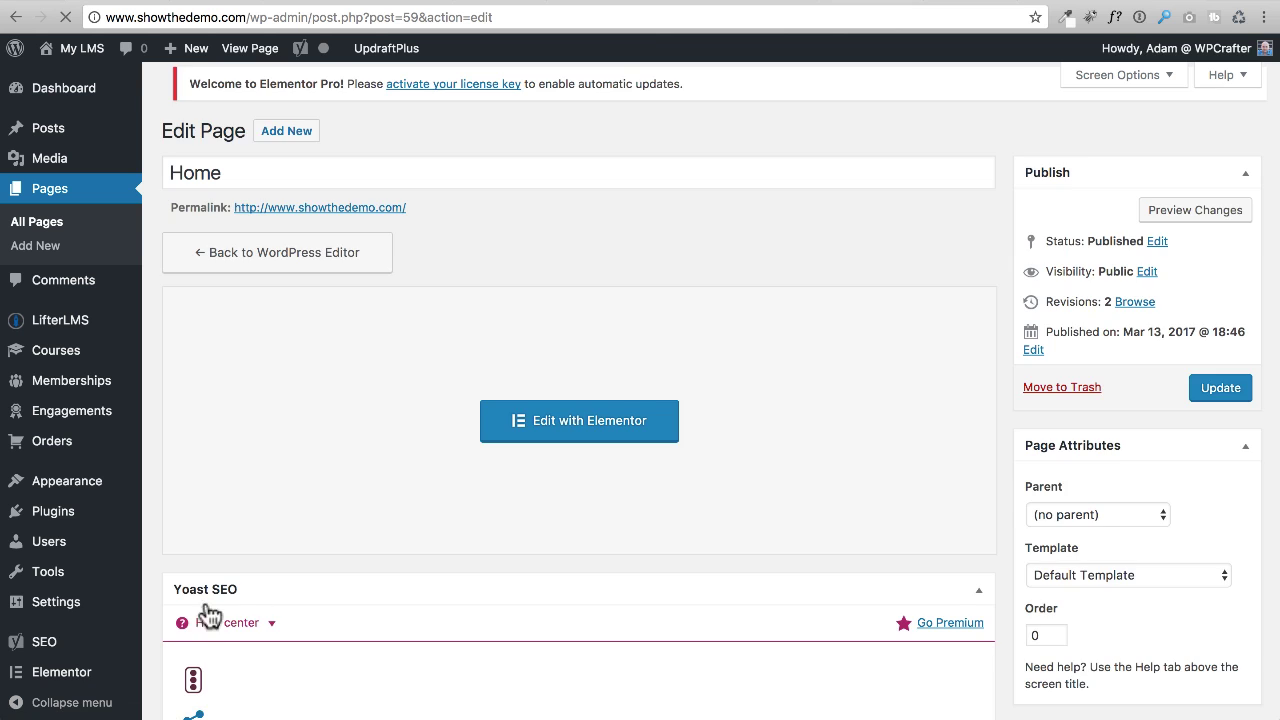
Step: Set the Home page's template to FW Fullwidth and update the page
scroll(703, 574, "down", 1)
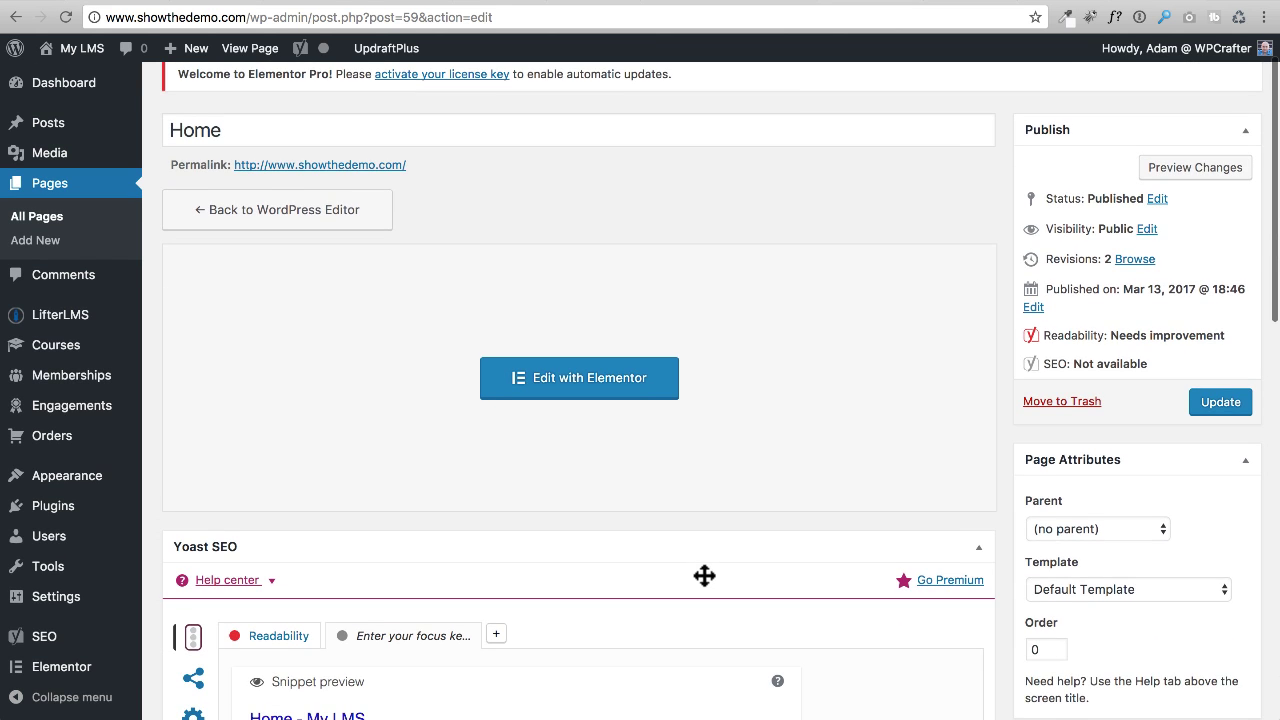
scroll(704, 575, "down", 1)
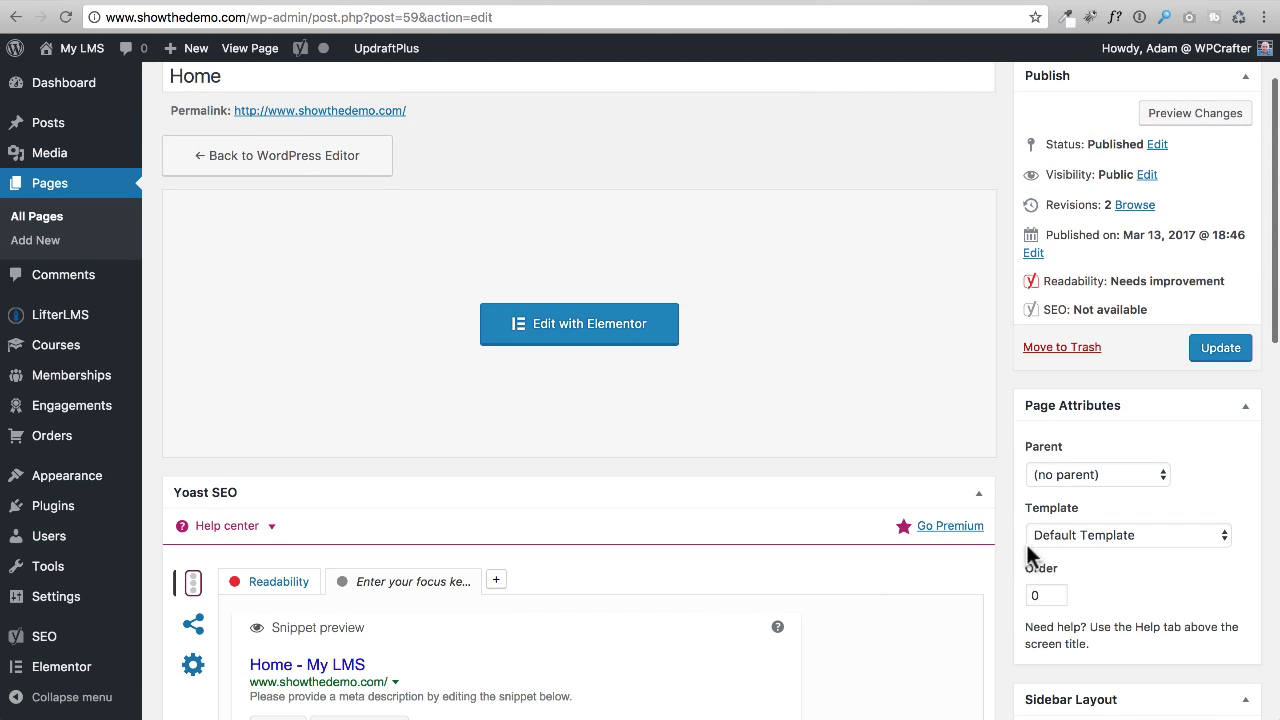
left_click(1086, 538)
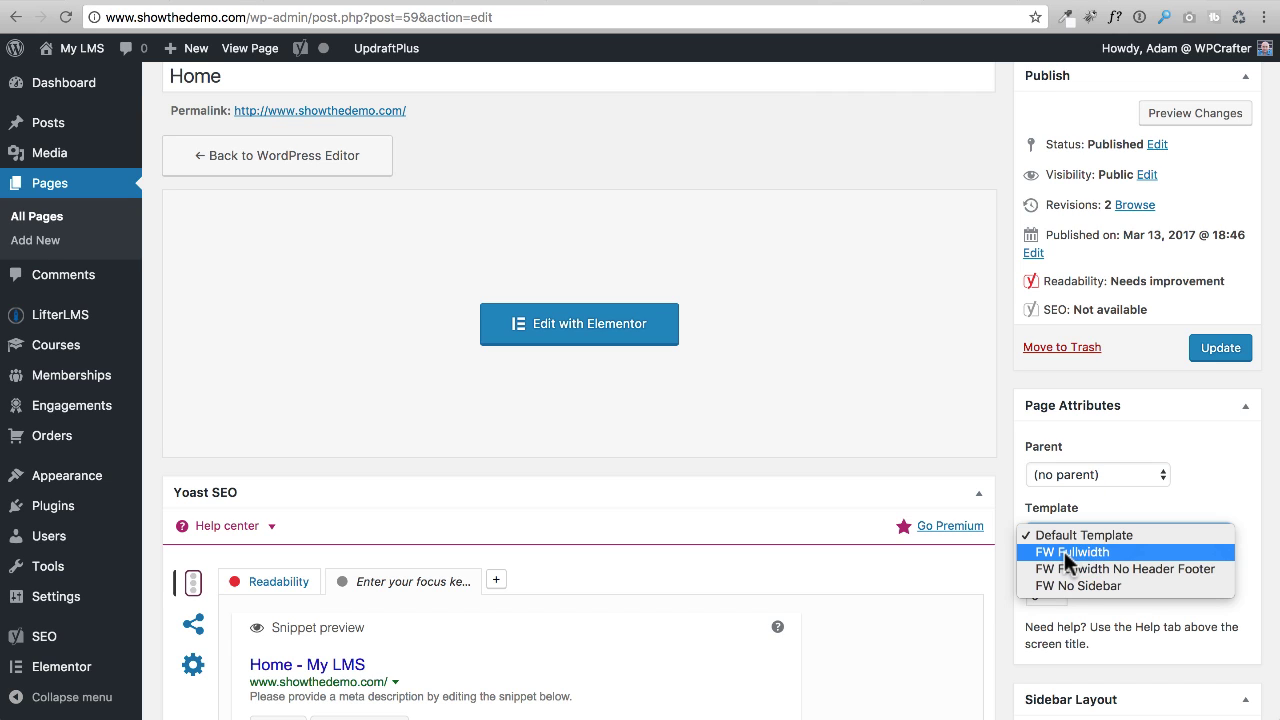
left_click(1067, 556)
left_click(1212, 348)
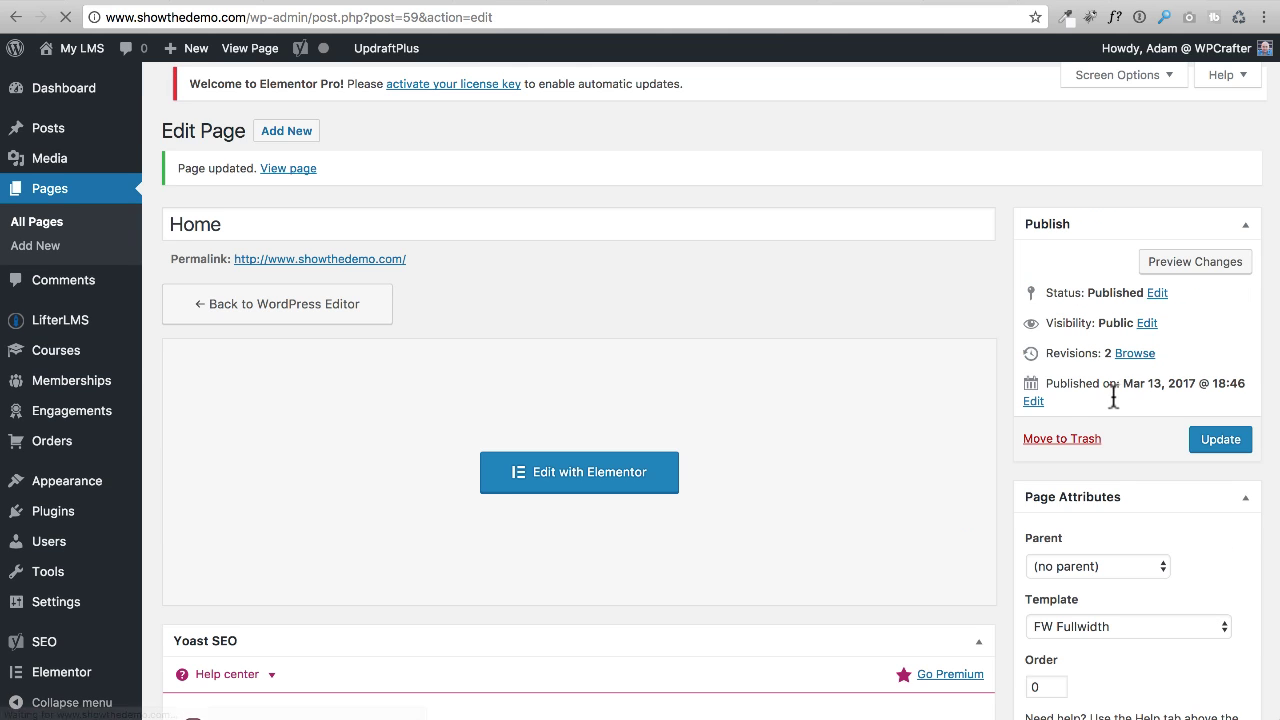
Step: Open the Home page in the Elementor editor and bring up its Global Colors settings
left_click(578, 484)
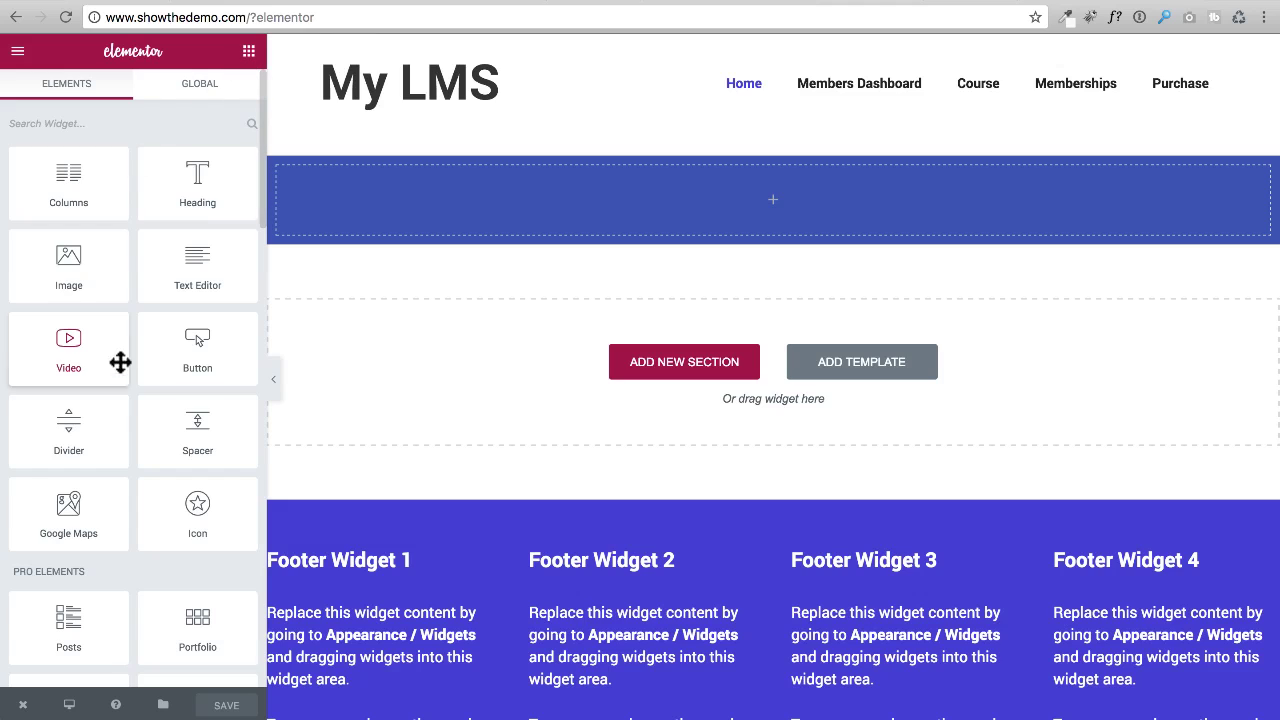
left_click(17, 52)
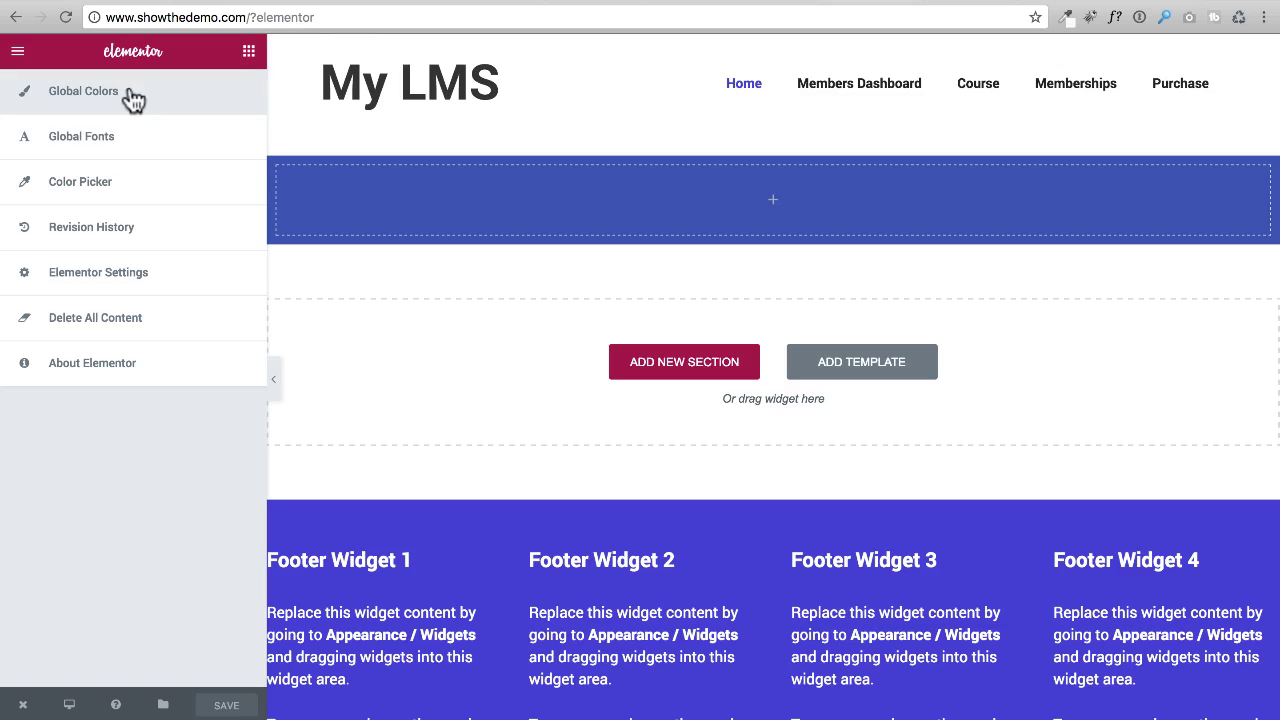
left_click(84, 95)
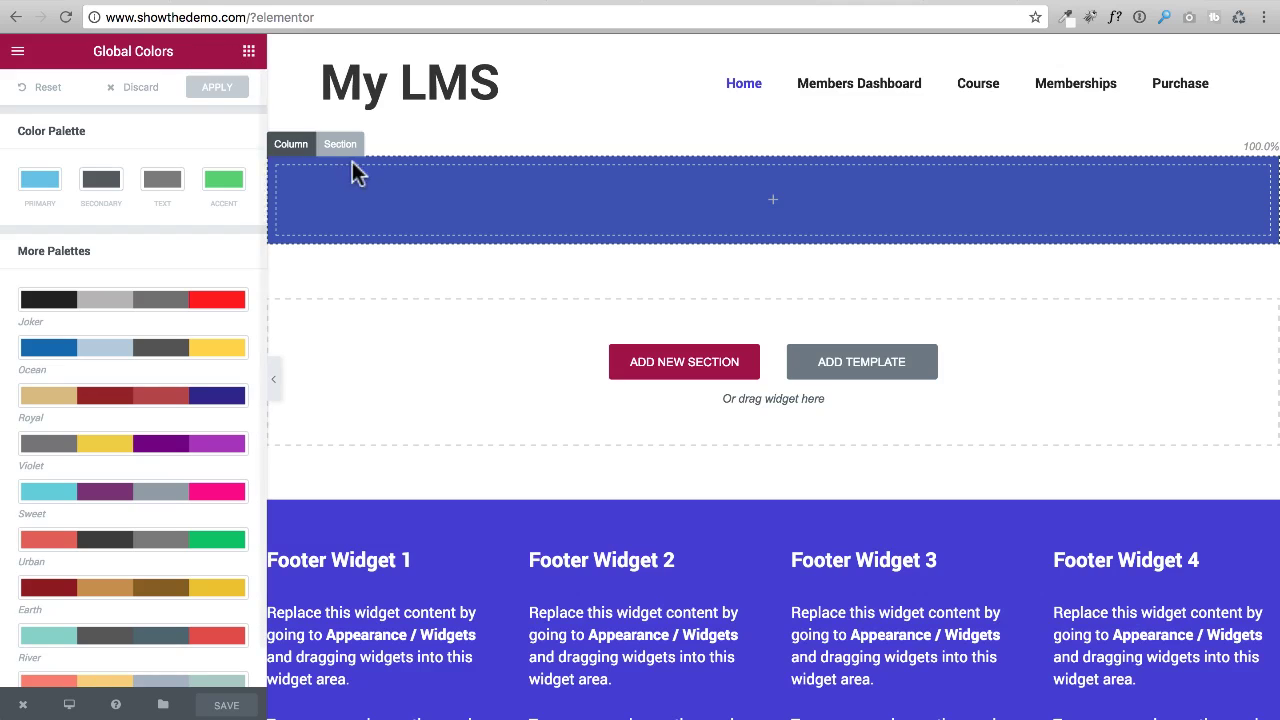
Step: Clear the blue section's background color and add a Heading widget to the section
left_click(415, 210)
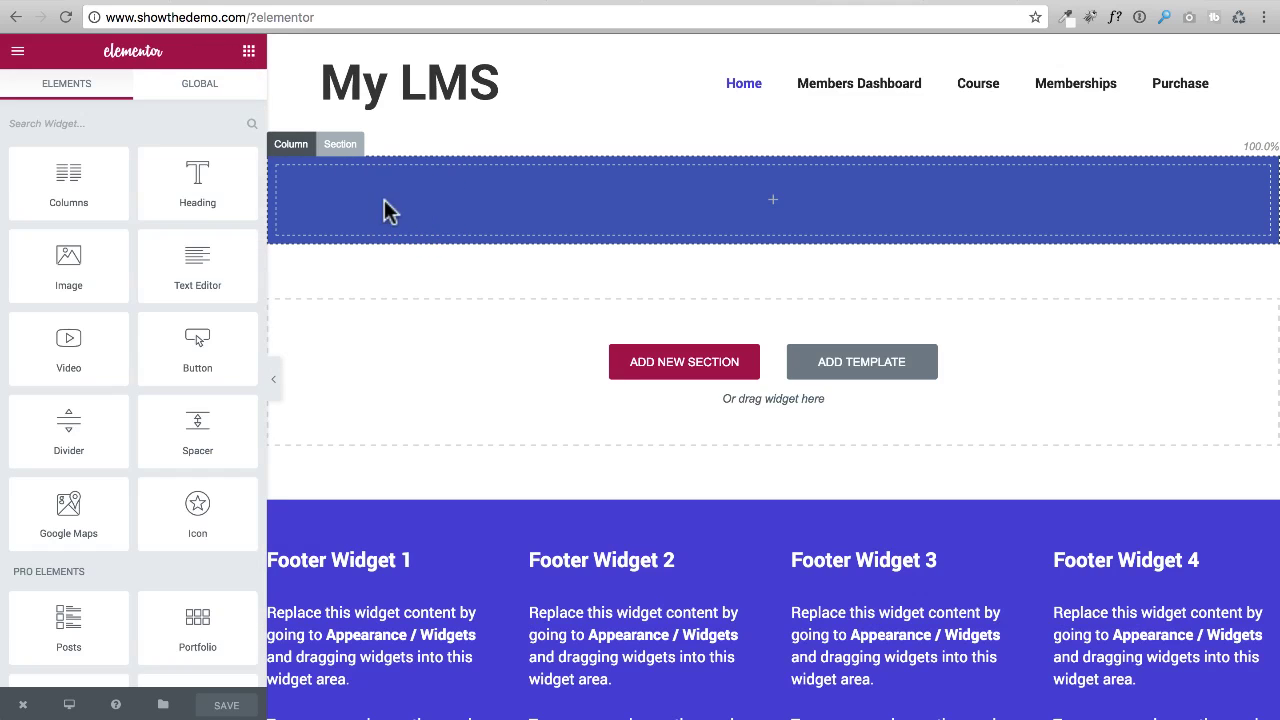
left_click(338, 148)
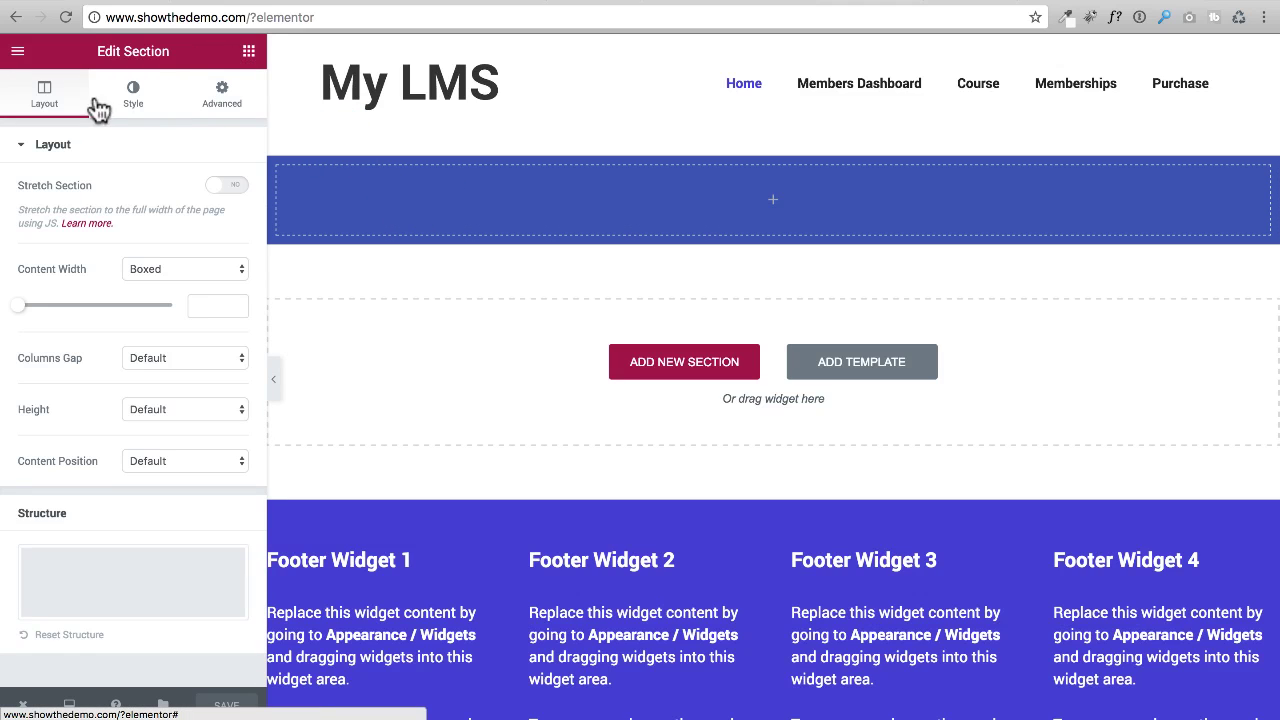
left_click(132, 92)
left_click(226, 262)
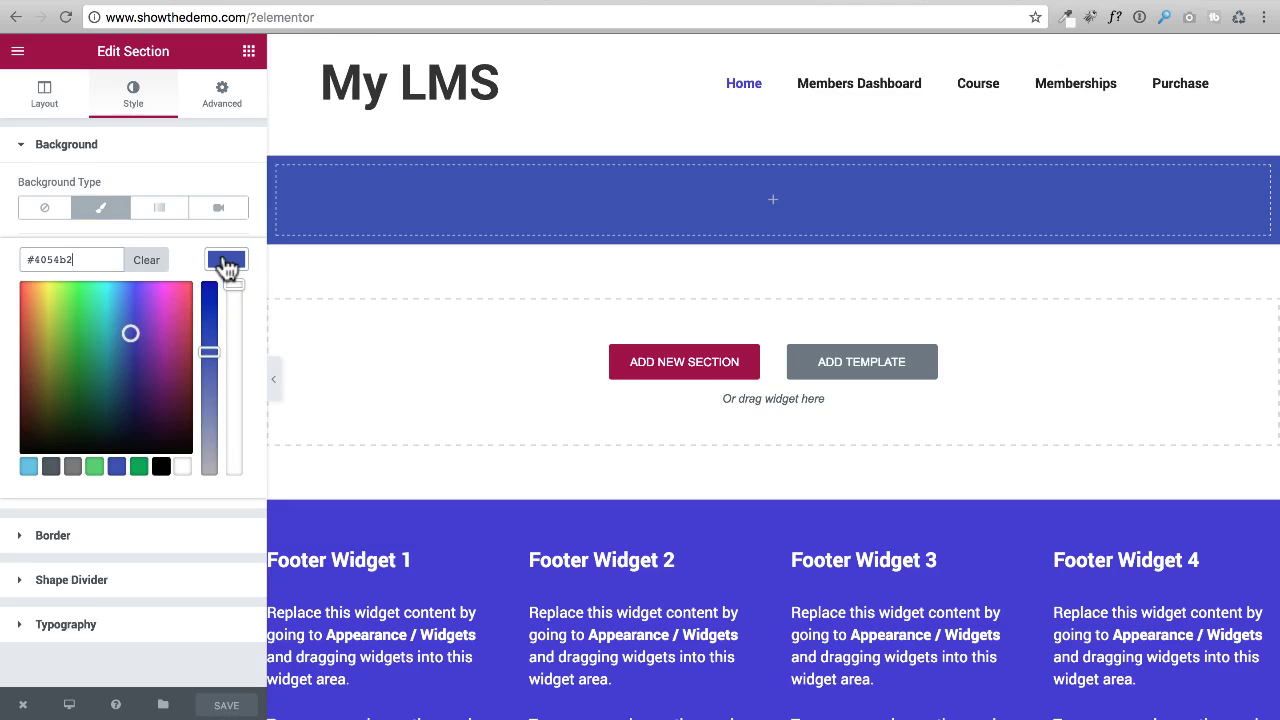
left_click(152, 261)
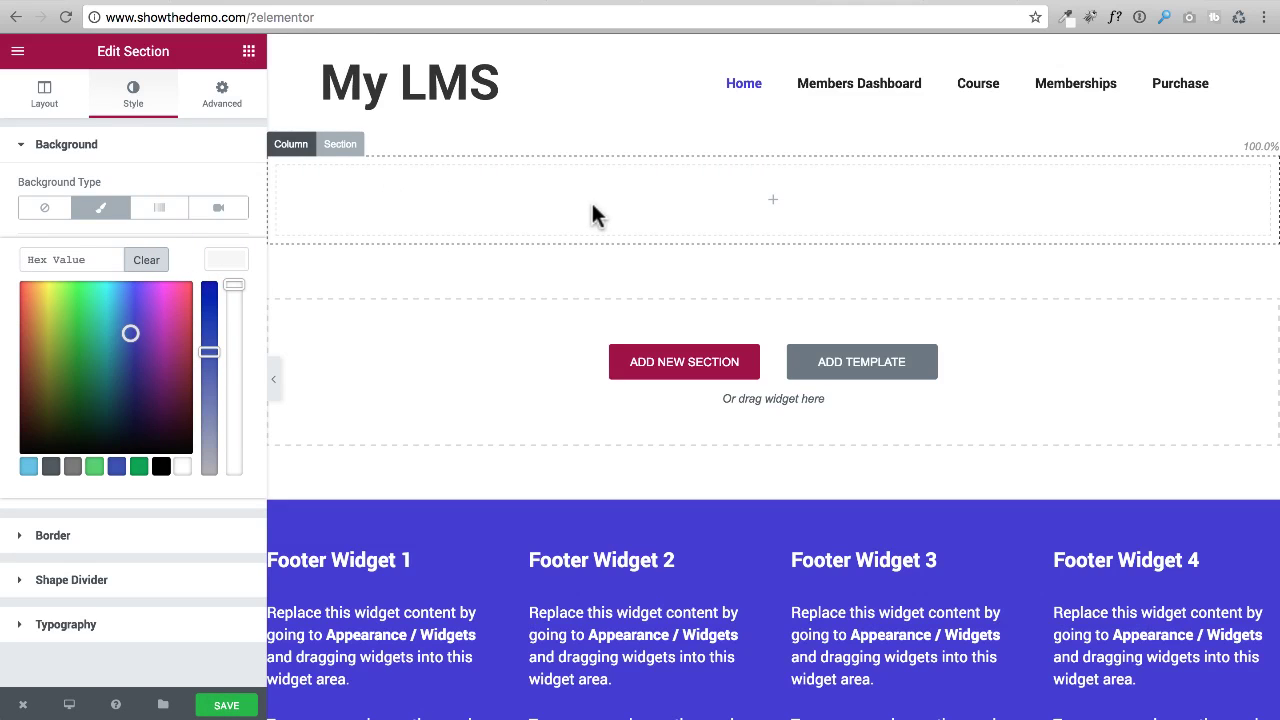
left_click(248, 51)
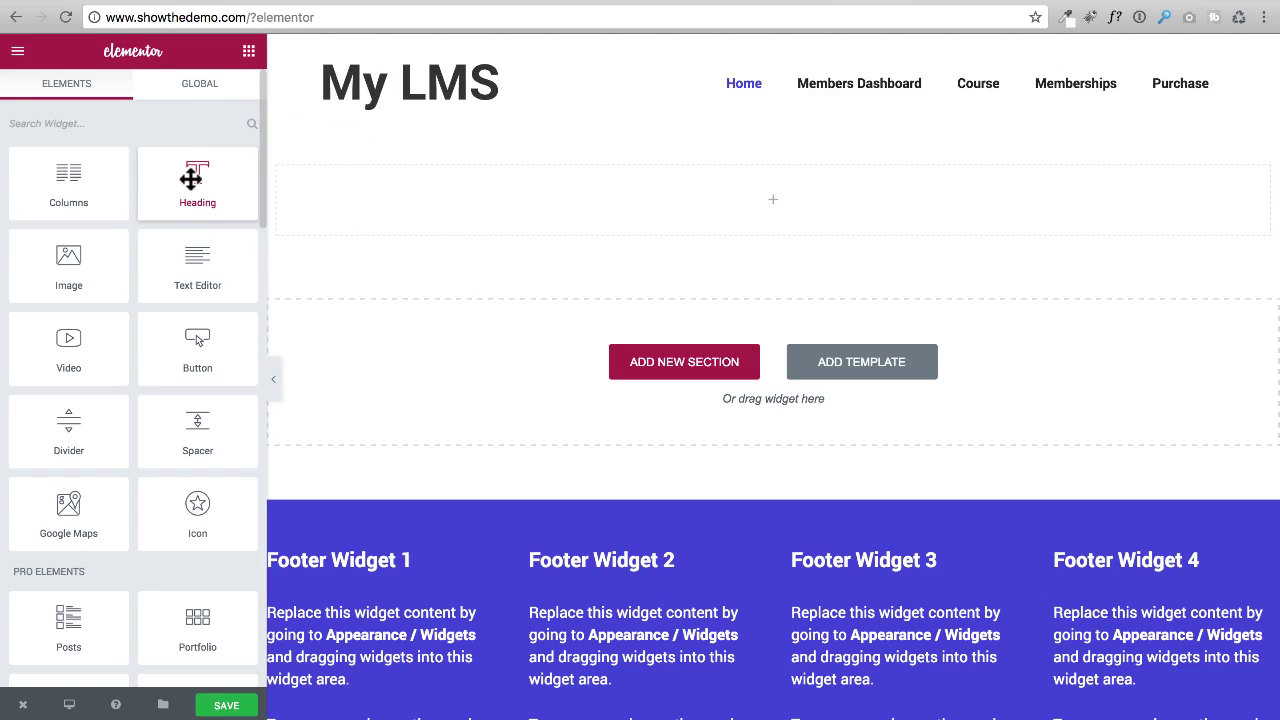
left_click_drag(194, 177, 502, 197)
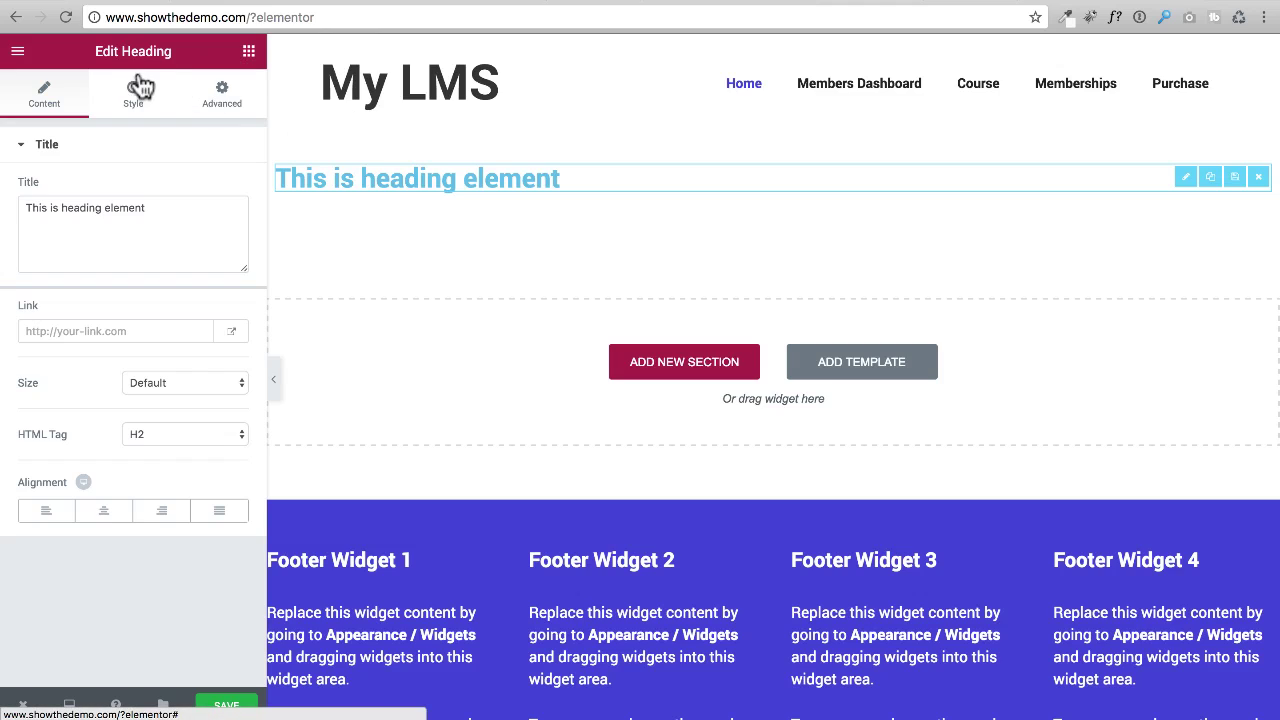
Step: Set the primary color of the global color palette to #20292f
left_click(18, 56)
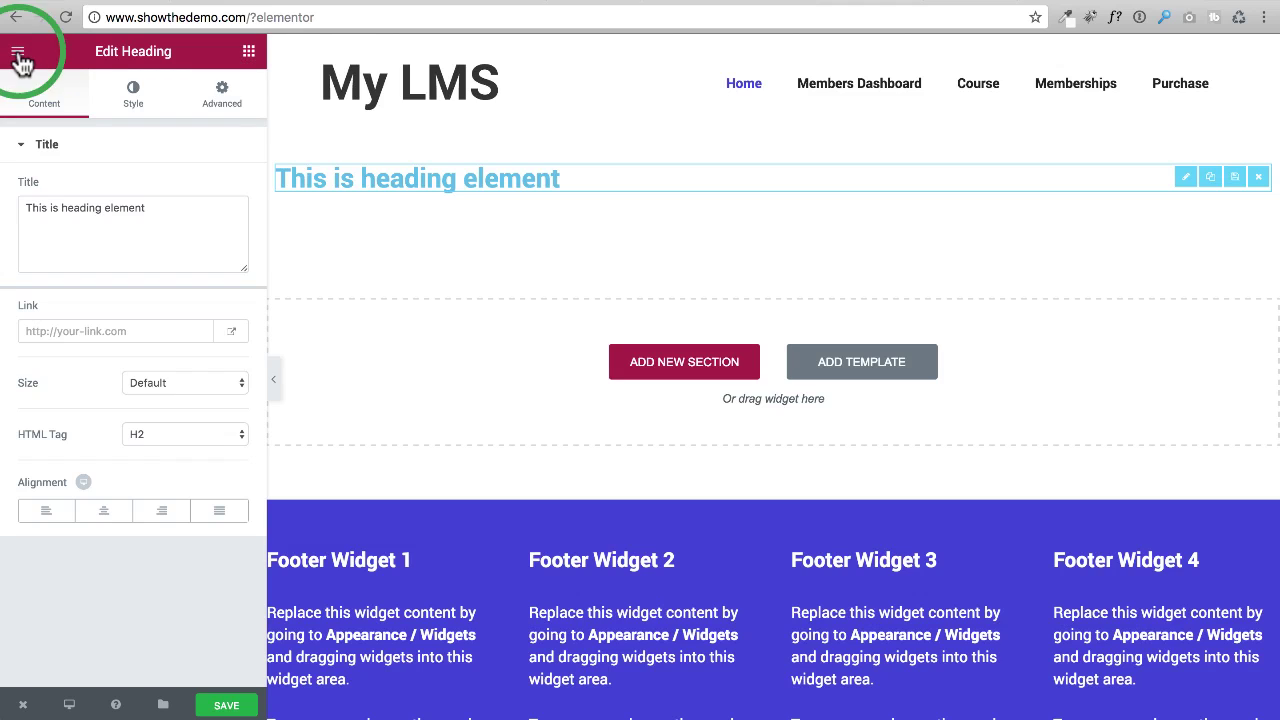
left_click(100, 102)
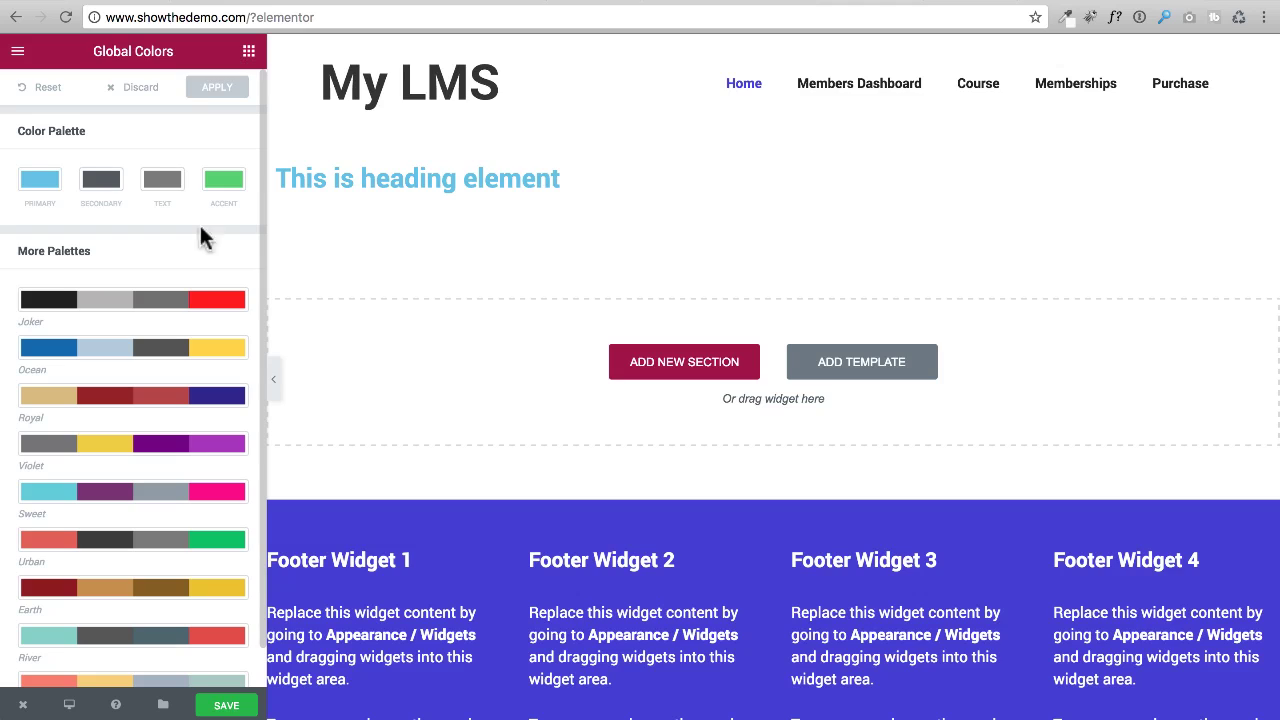
left_click(40, 182)
left_click_drag(90, 180, 20, 172)
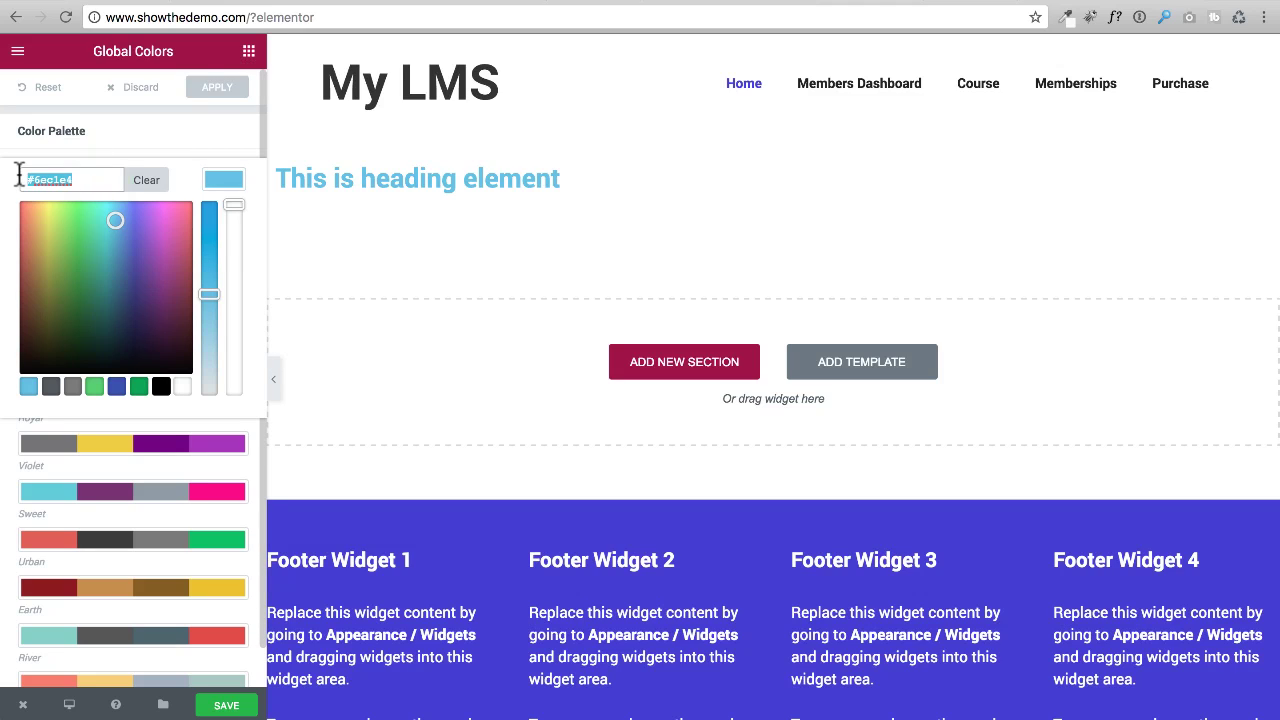
type("#20292f")
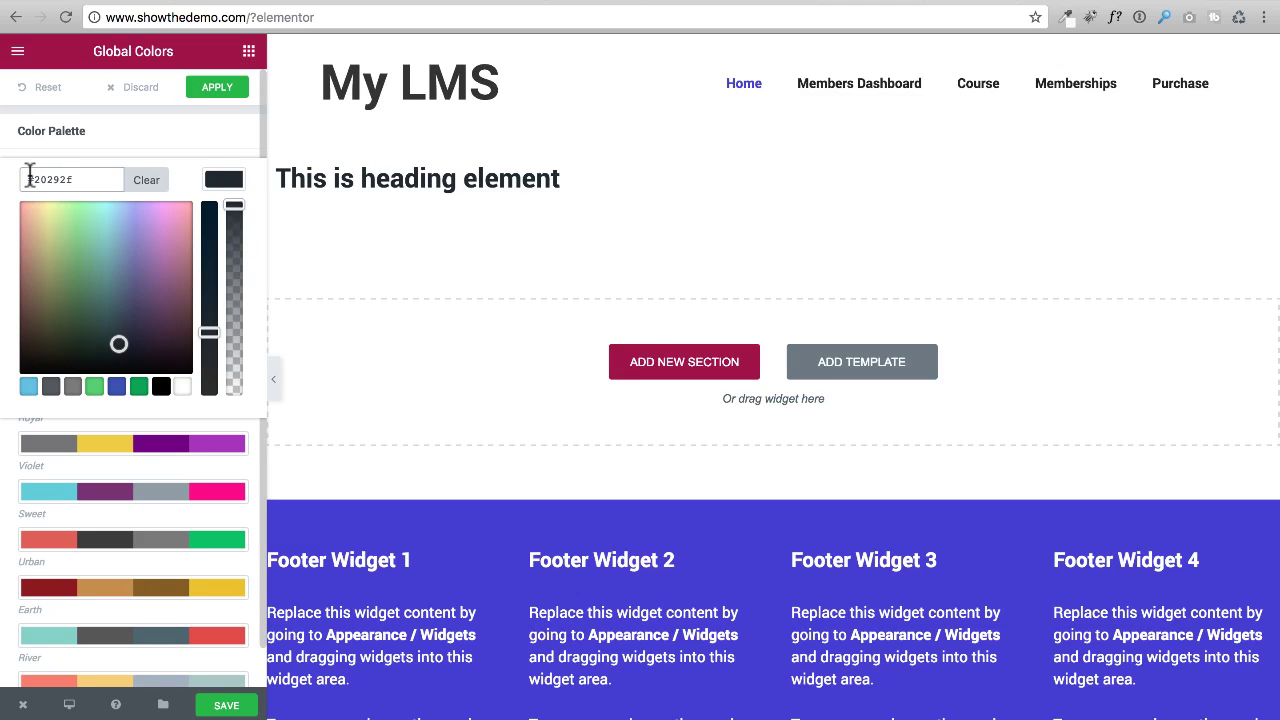
left_click(152, 147)
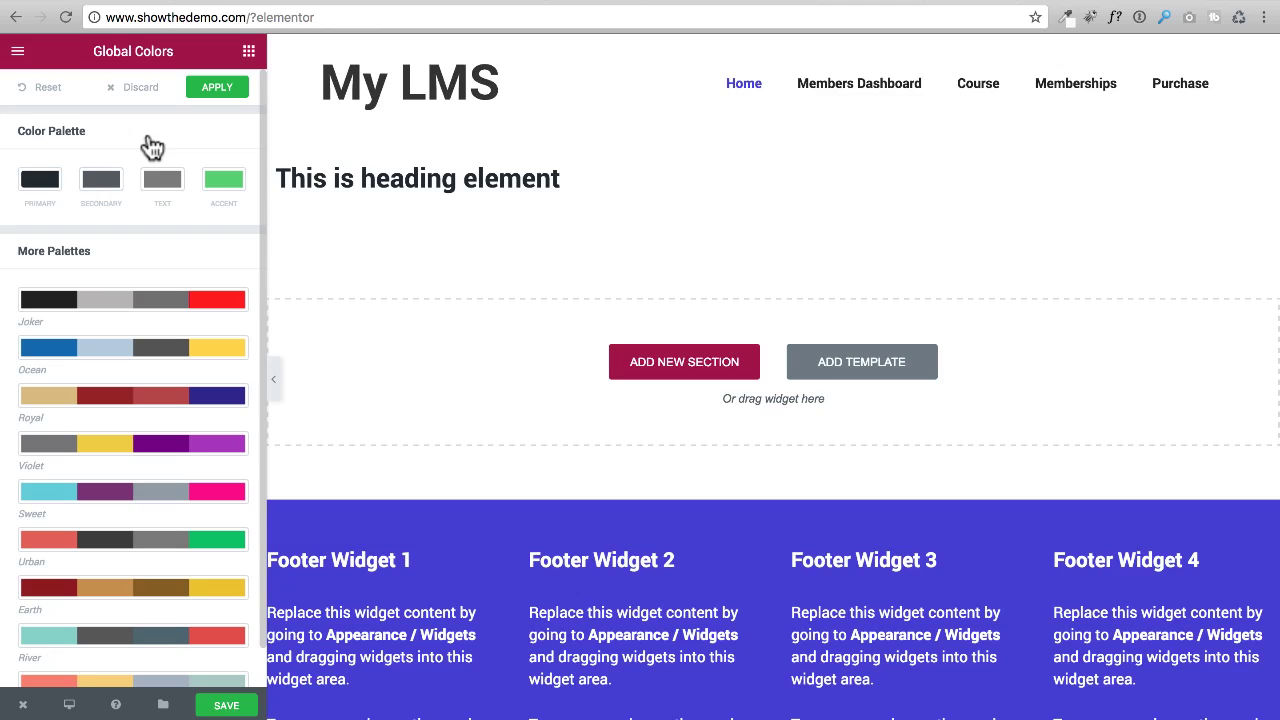
Step: Set the accent color of the global palette to #f92c8b and apply the palette
left_click(217, 184)
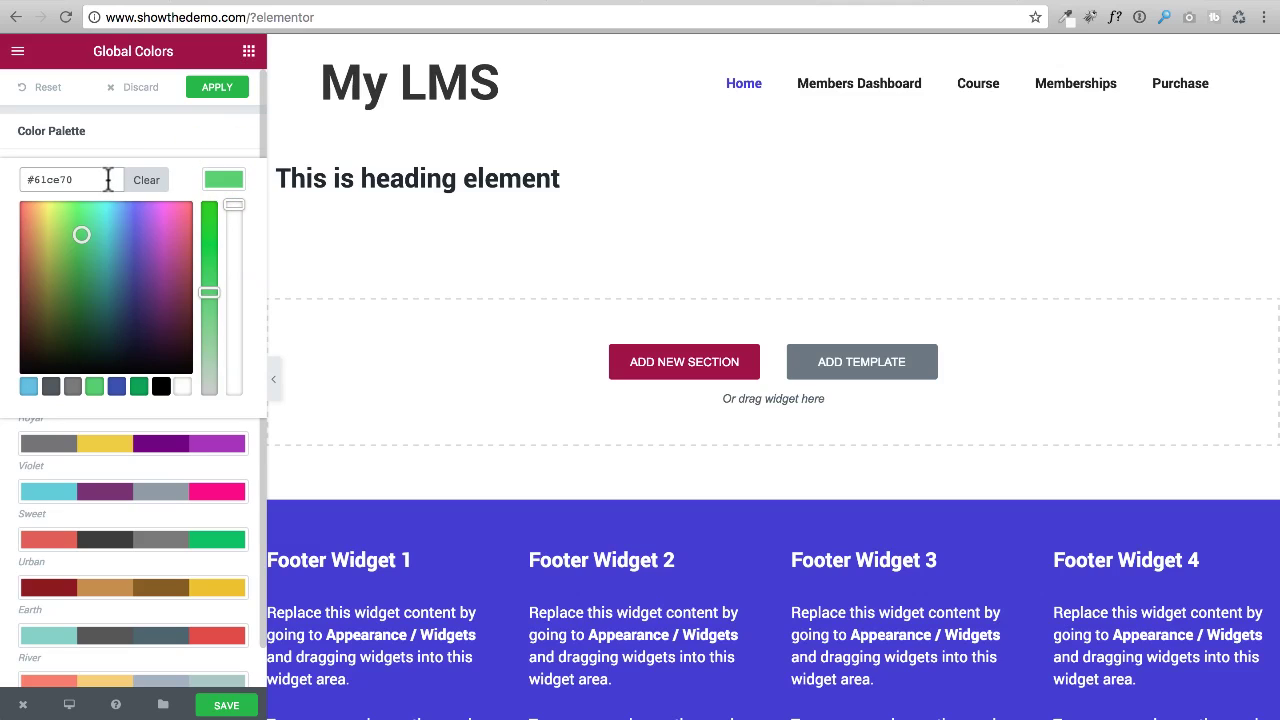
left_click_drag(109, 180, 23, 150)
type("#f92c8b")
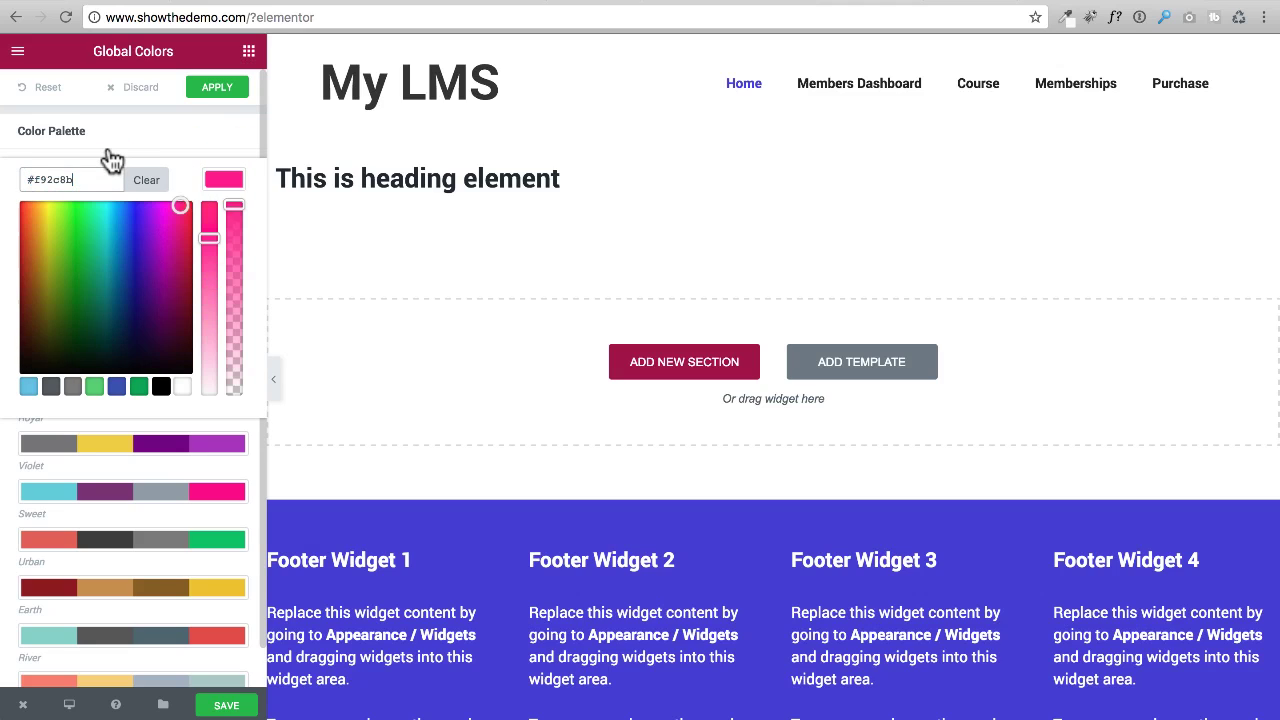
left_click(192, 150)
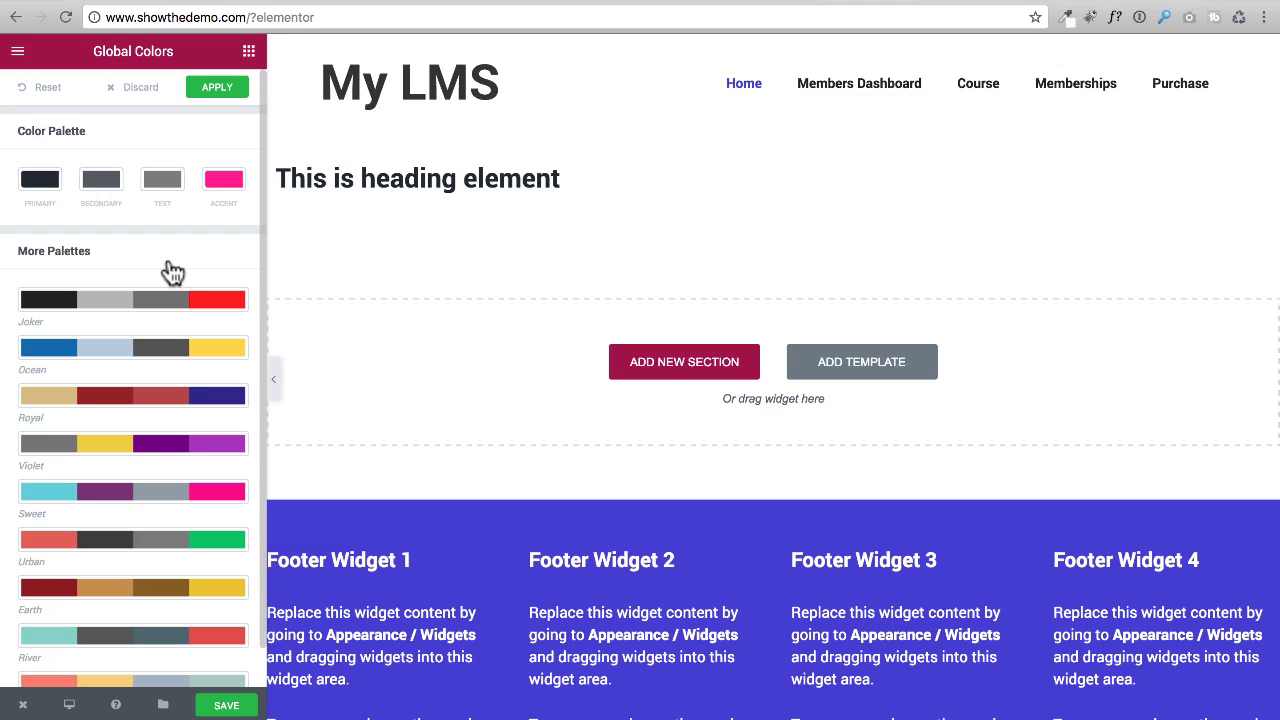
scroll(188, 272, "down", 1)
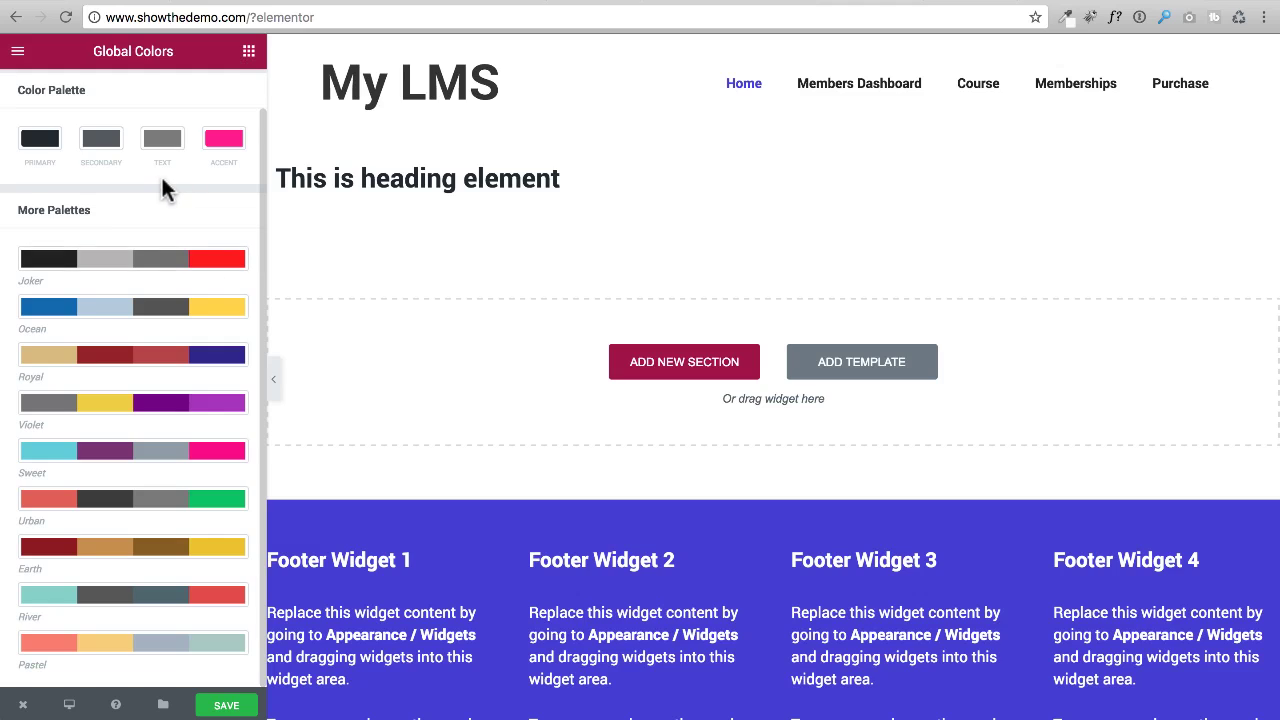
scroll(68, 106, "up", 1)
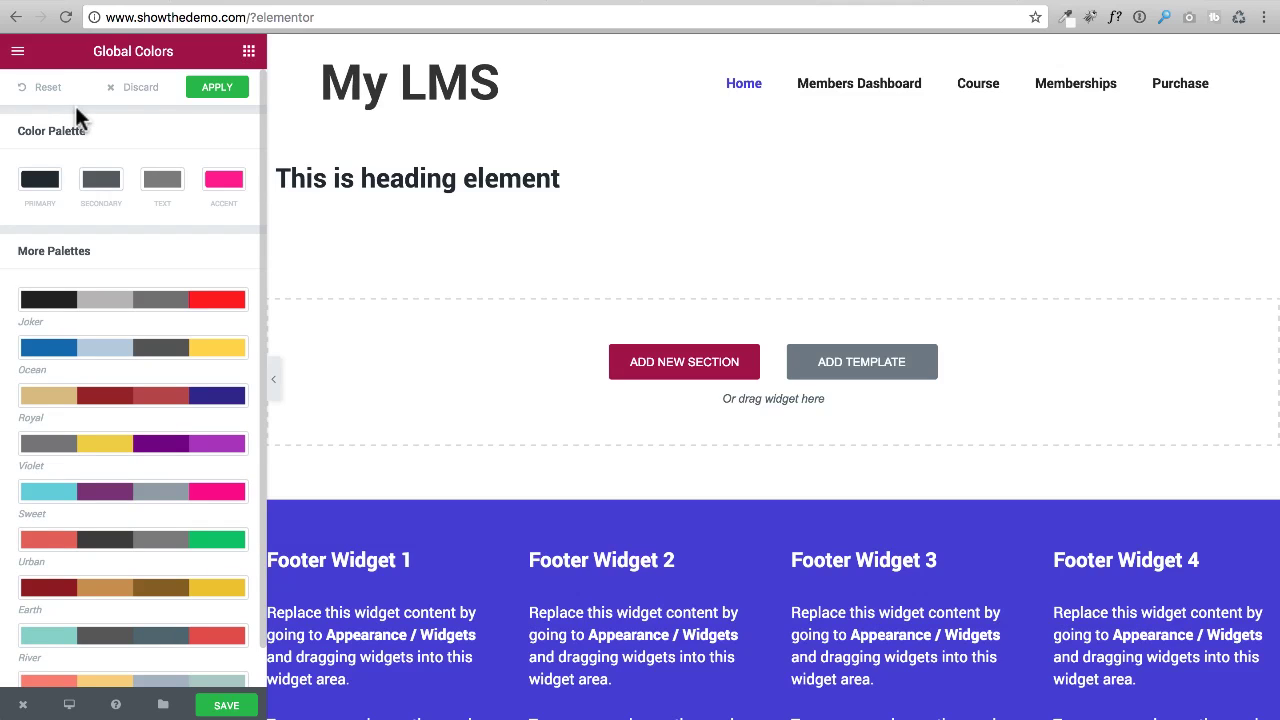
left_click(212, 88)
Step: In the Global Fonts settings, set the Primary Headline font family to Shadows Into Light
left_click(19, 56)
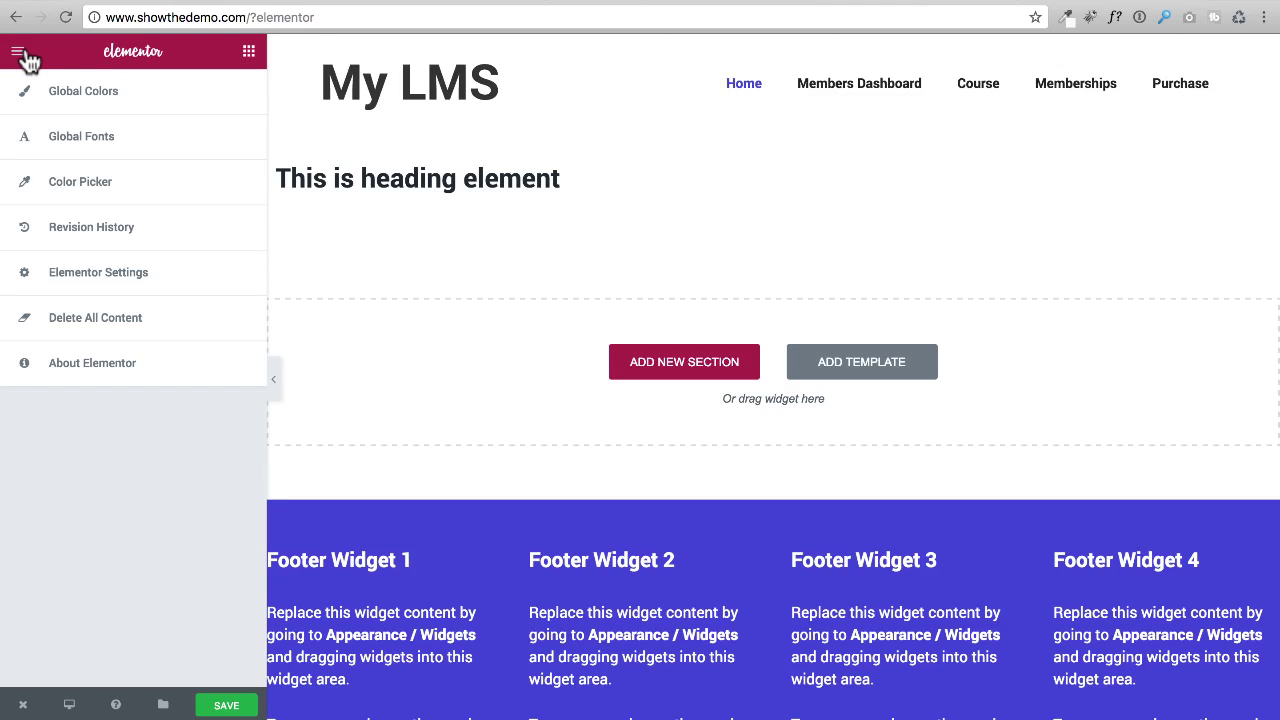
left_click(101, 148)
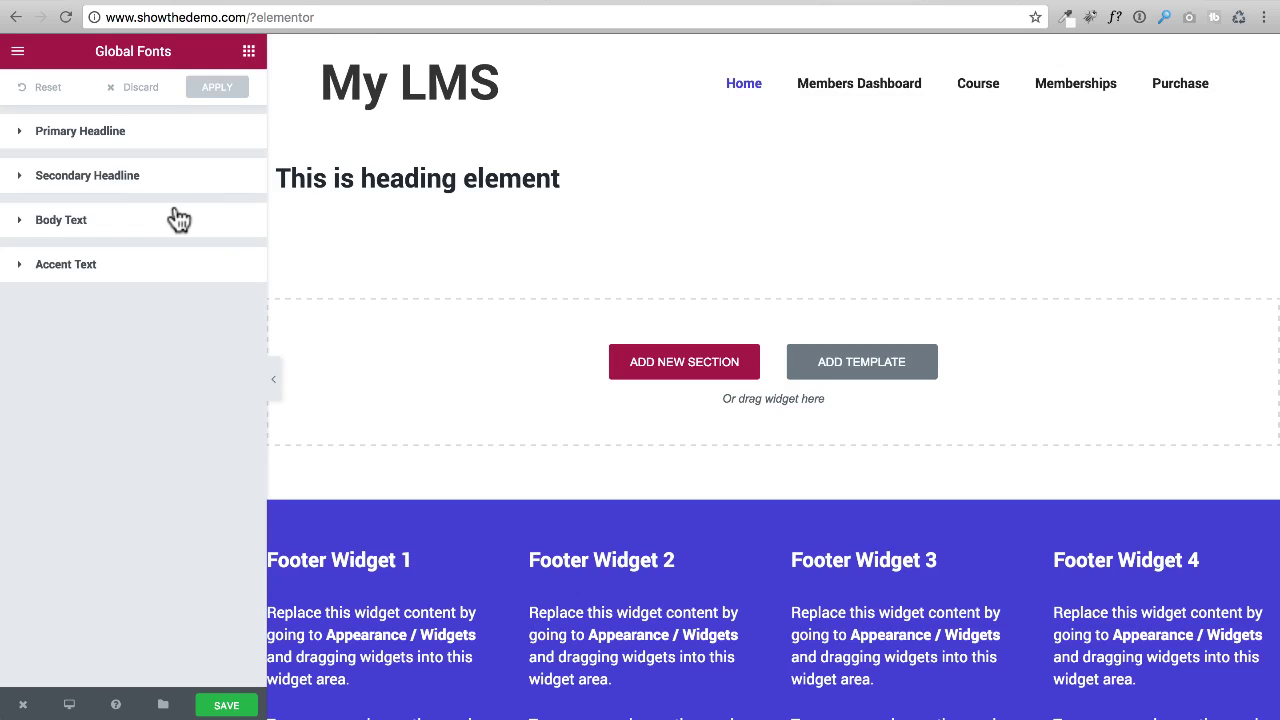
left_click(51, 134)
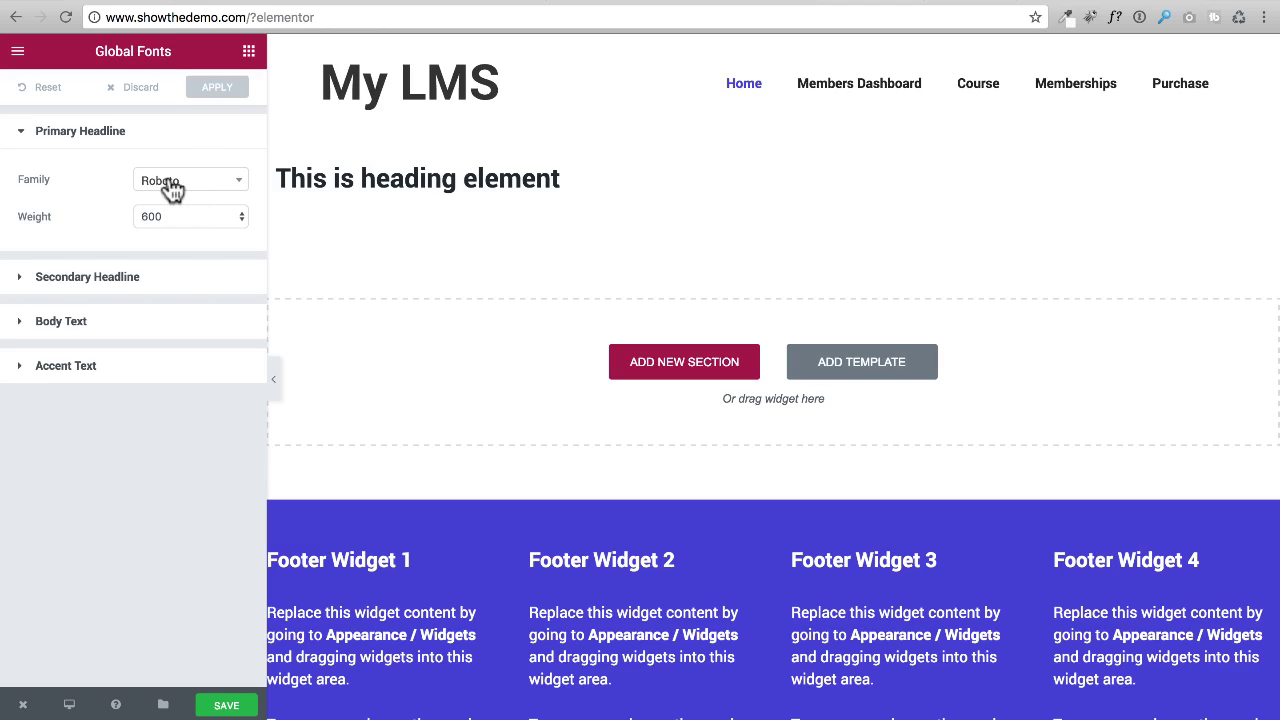
left_click(241, 186)
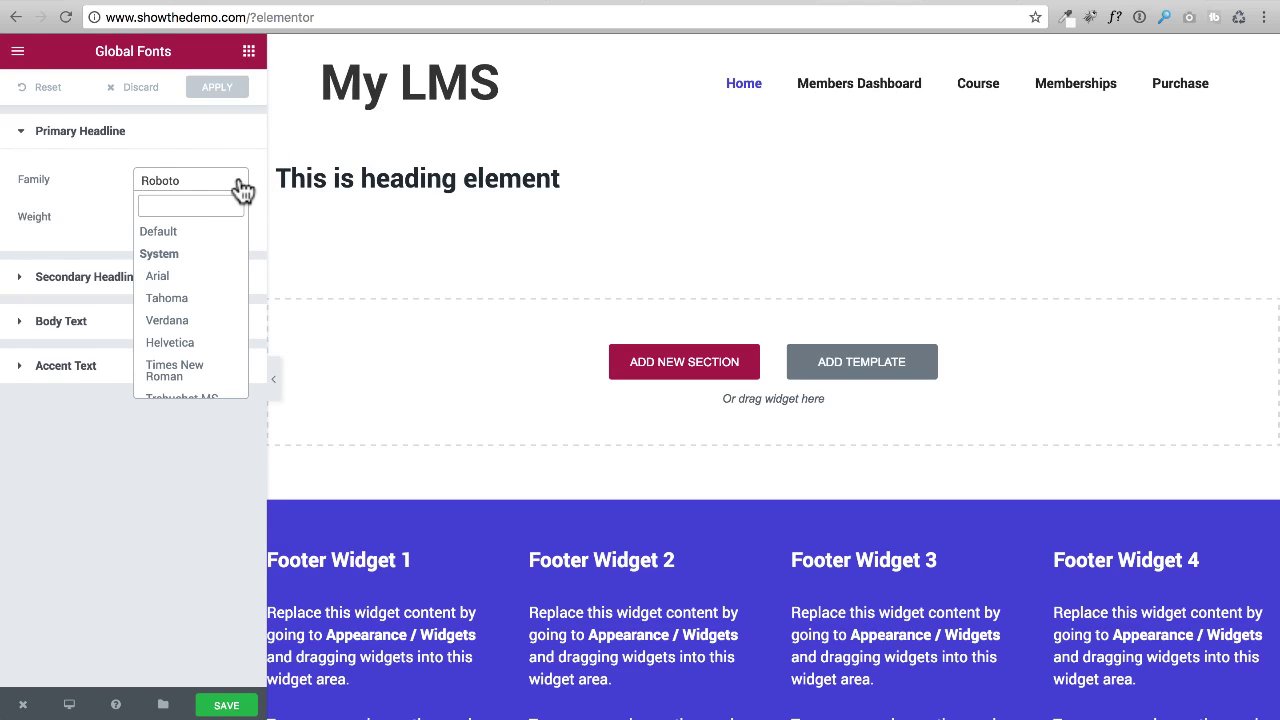
type("shadow")
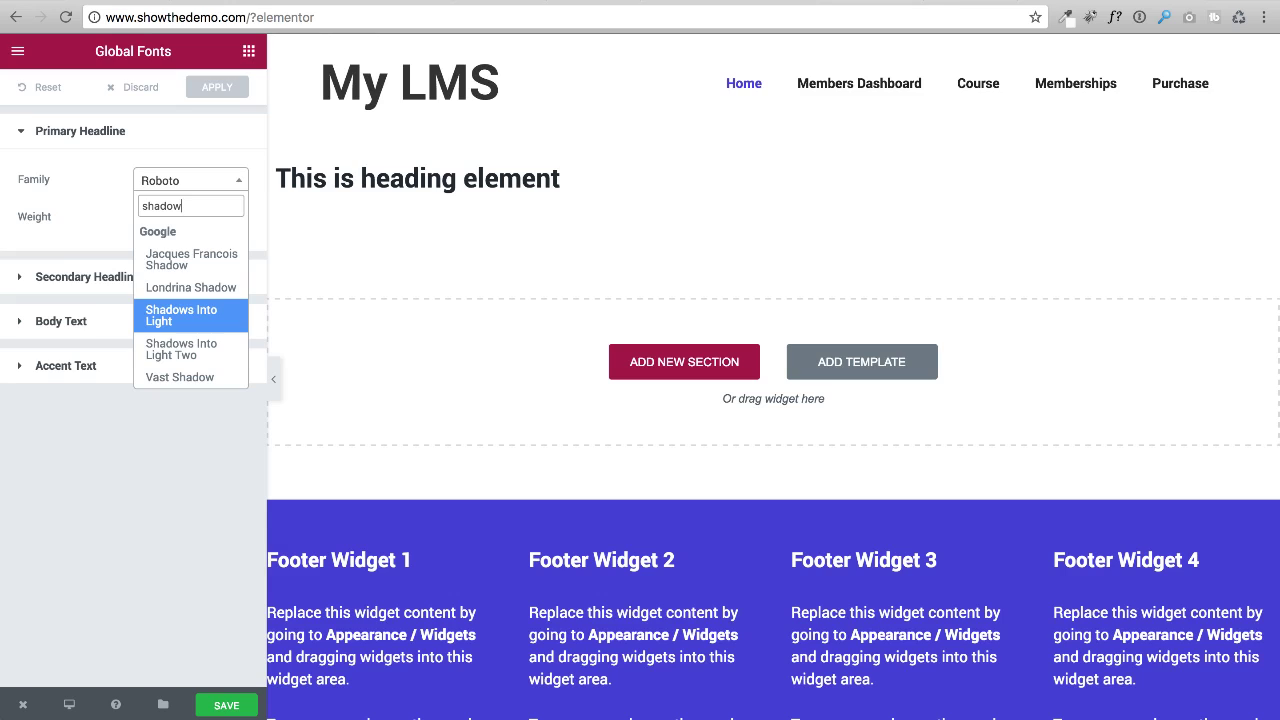
key("Return")
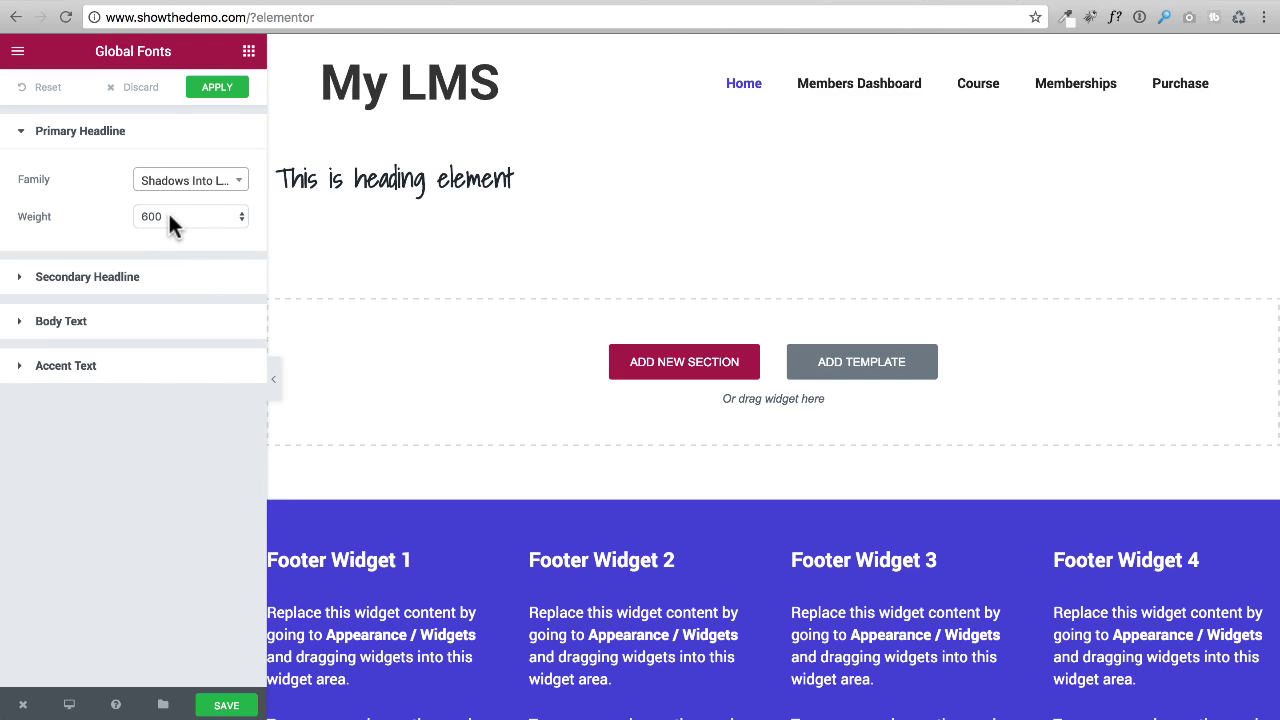
left_click(22, 131)
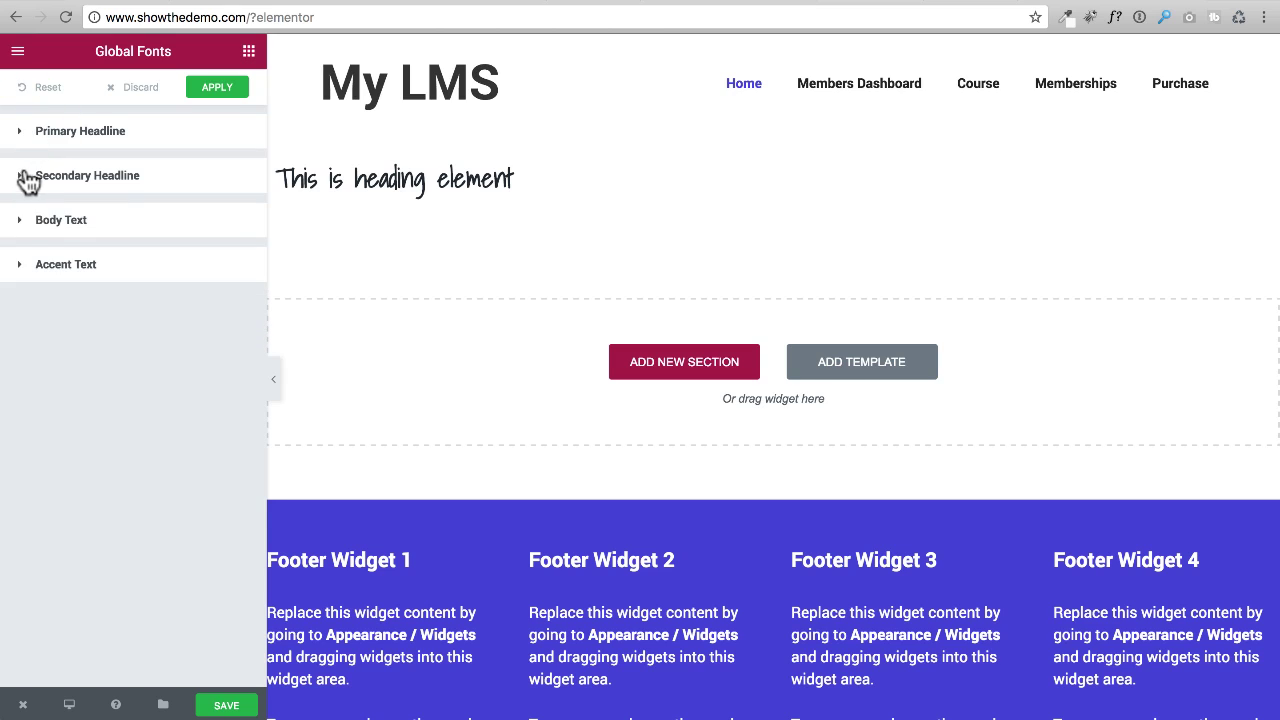
Step: Examine the global font family and weight settings for Secondary Headline, Body Text and Accent Text
left_click(22, 177)
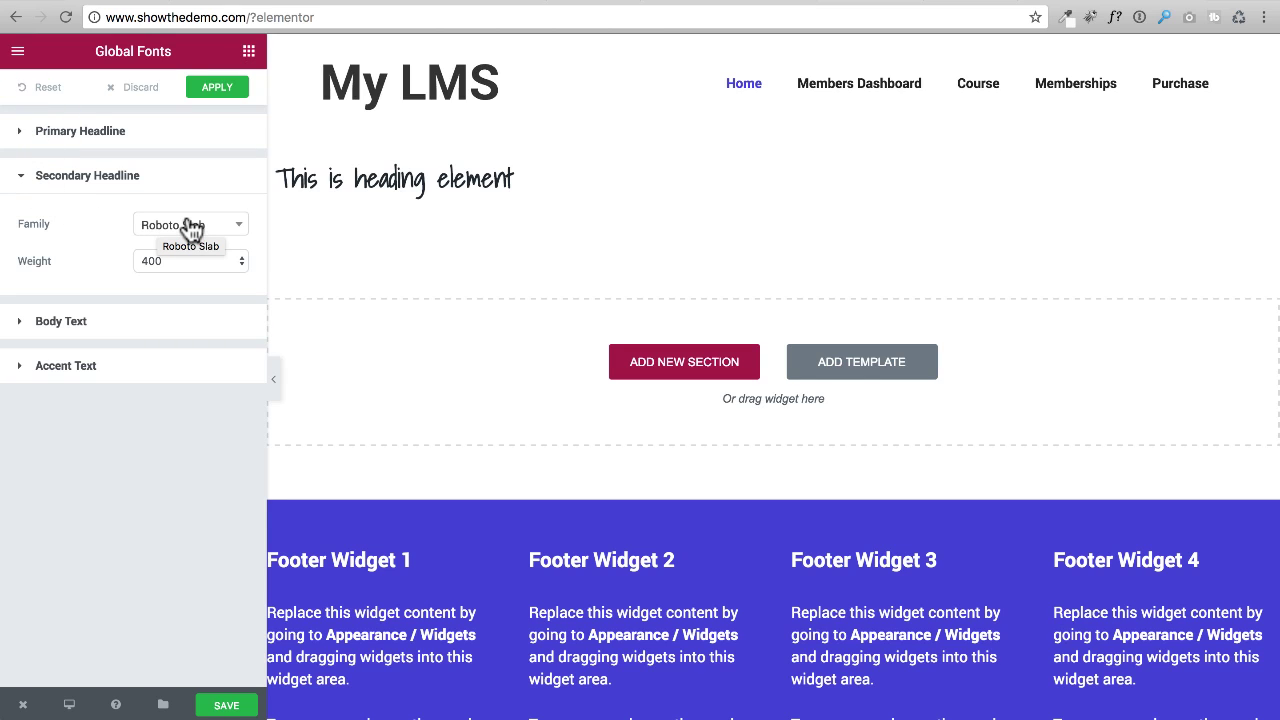
left_click(22, 180)
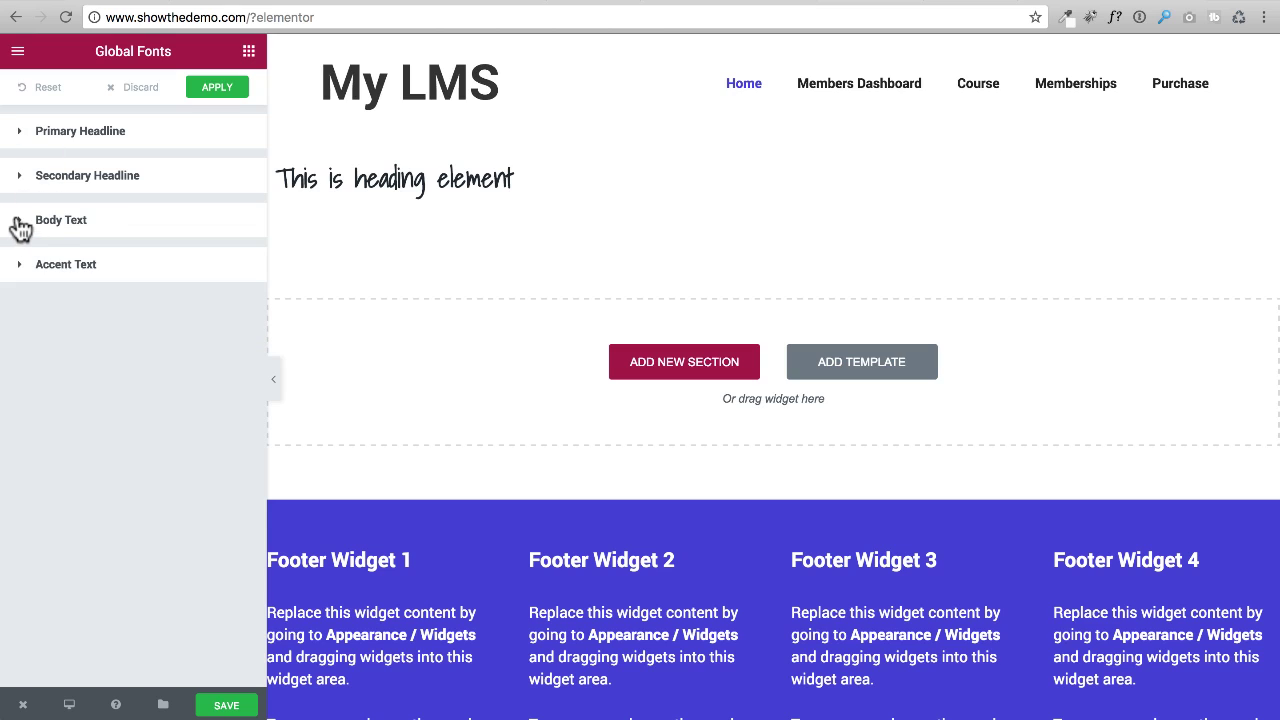
left_click(24, 224)
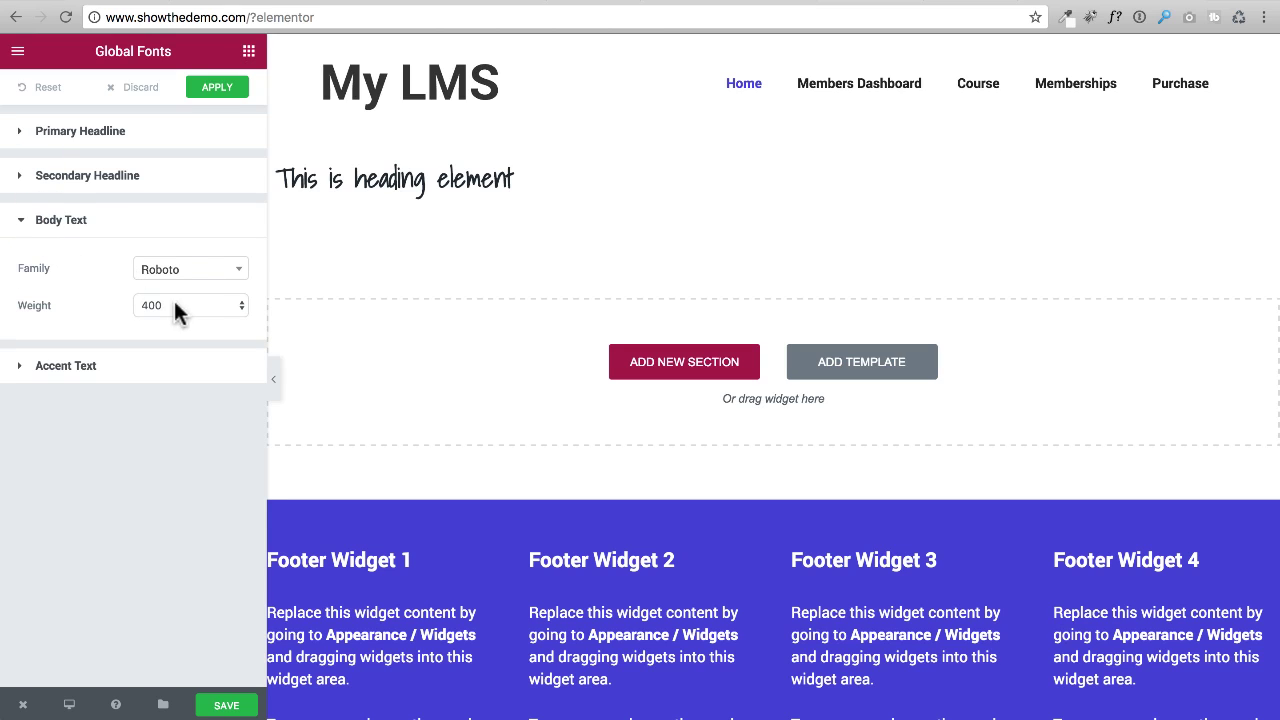
left_click(21, 222)
left_click(24, 268)
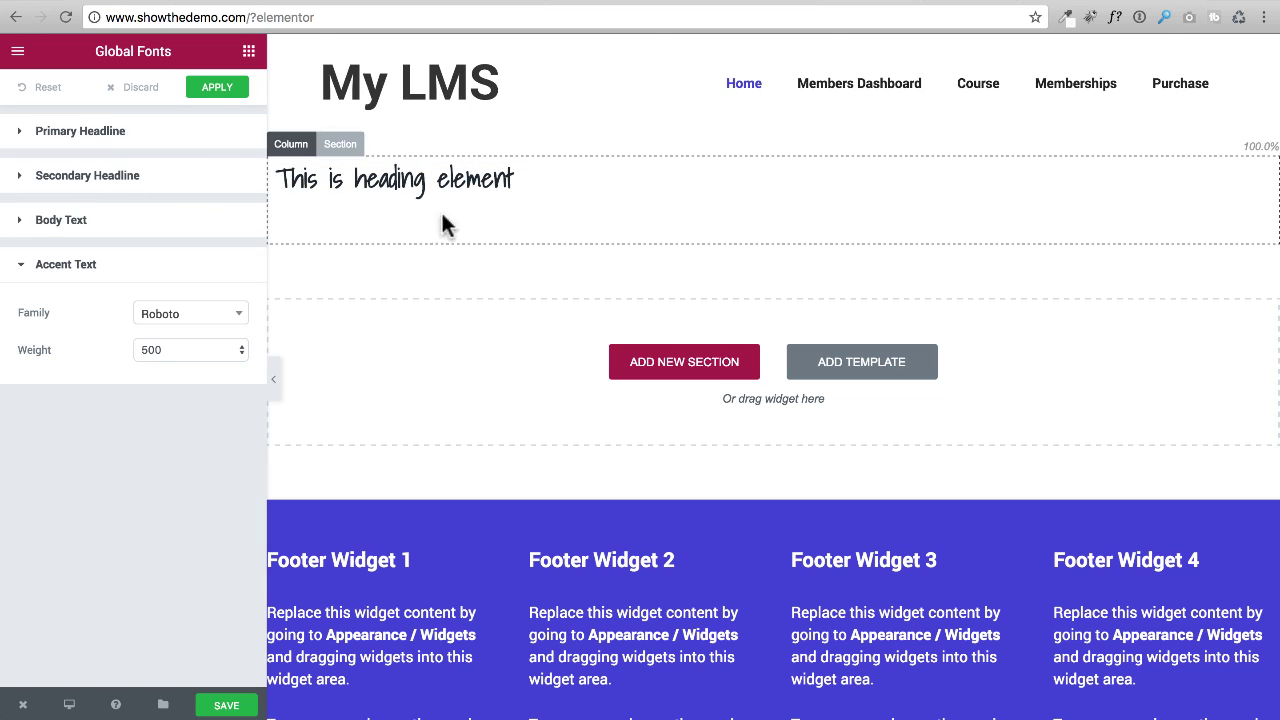
left_click(20, 178)
left_click(22, 328)
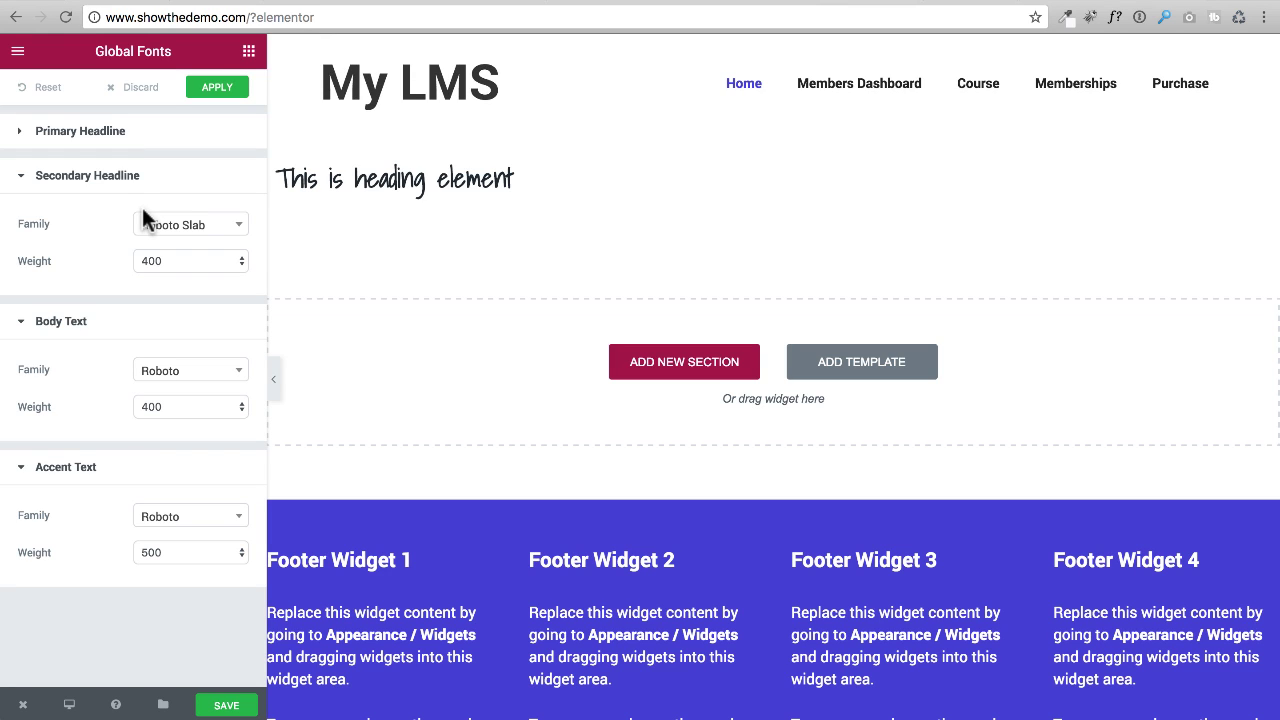
Step: Check the Primary Headline font settings and apply the global fonts
left_click(22, 135)
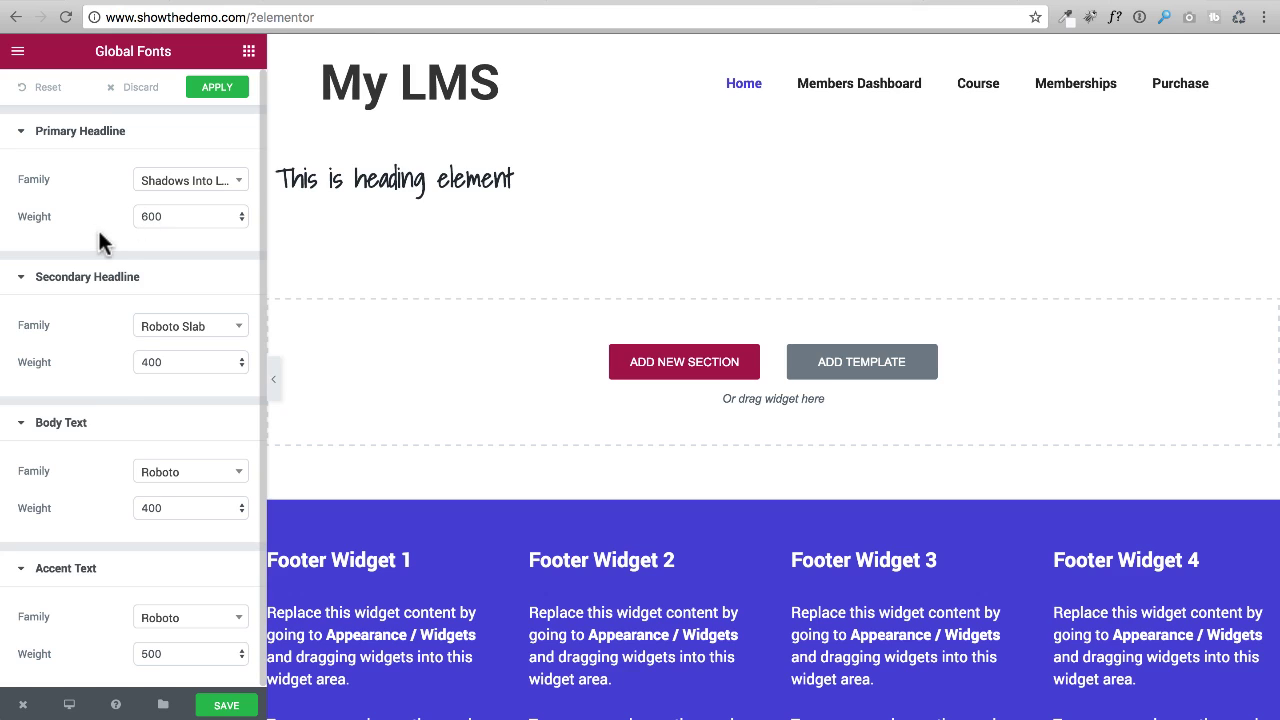
left_click(212, 88)
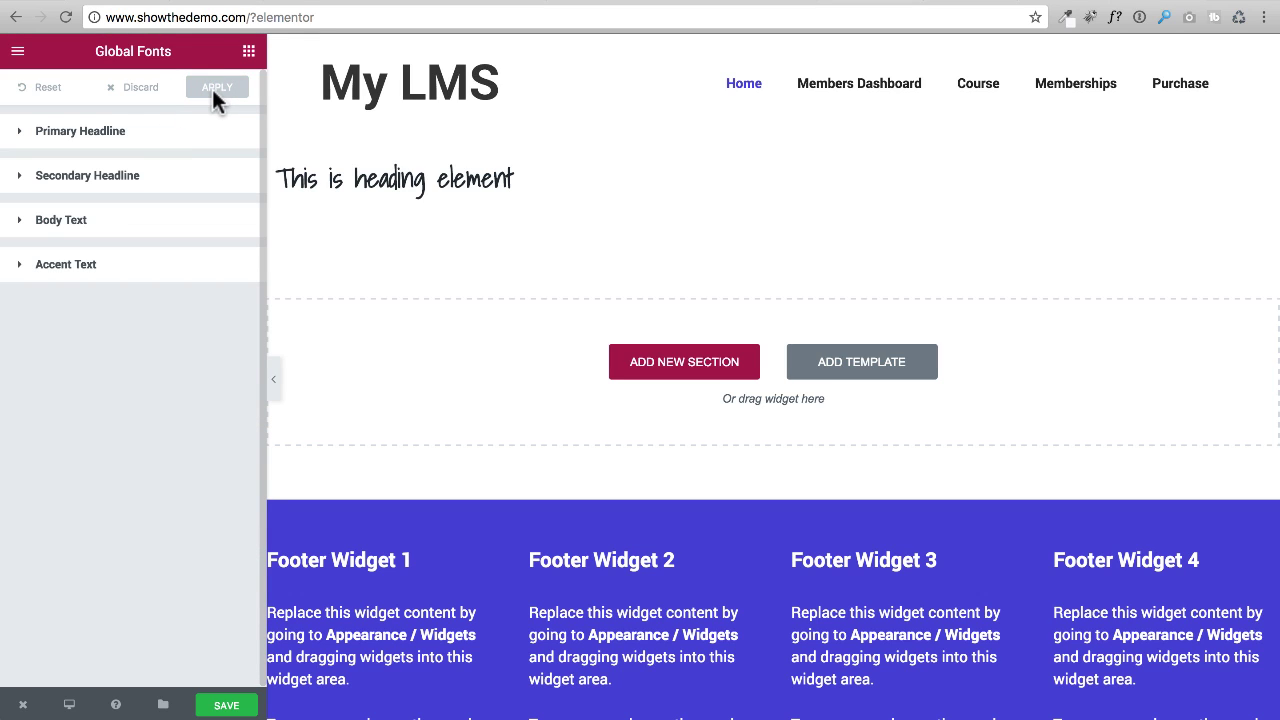
left_click(18, 52)
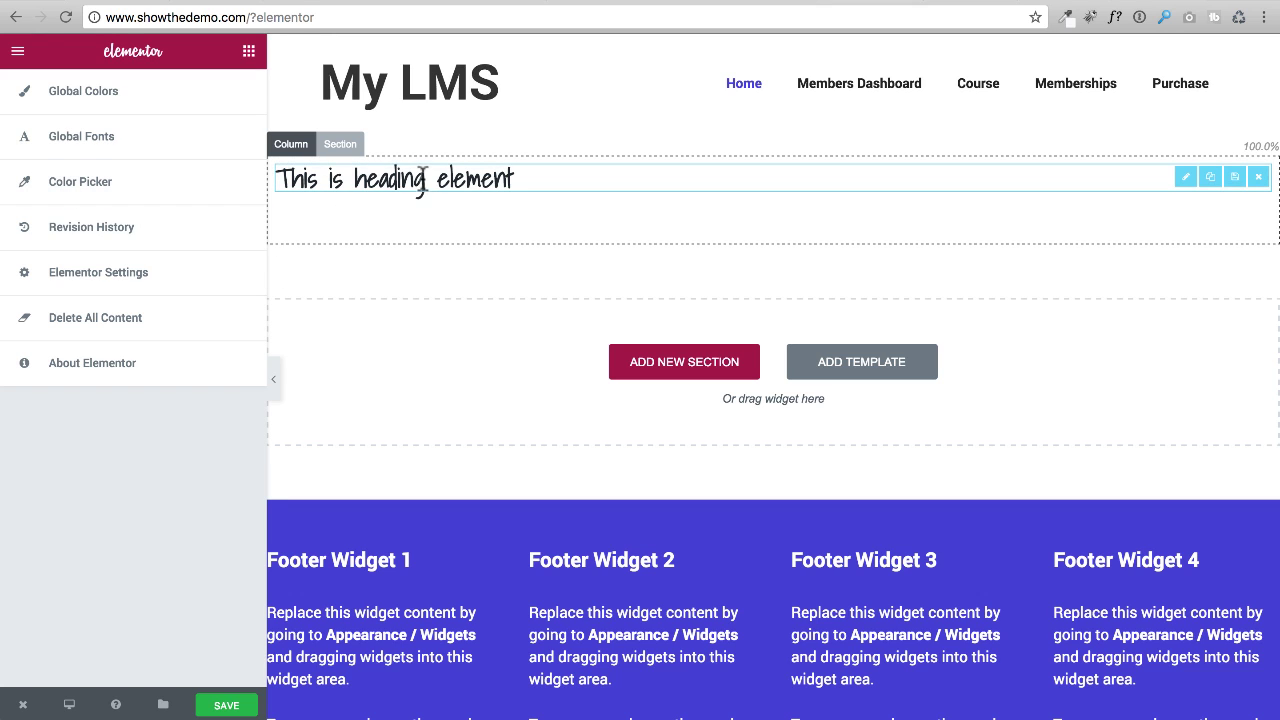
Step: Inspect the color swatches offered for the heading element's text color in its style settings
left_click_drag(423, 180, 424, 179)
left_click(553, 182)
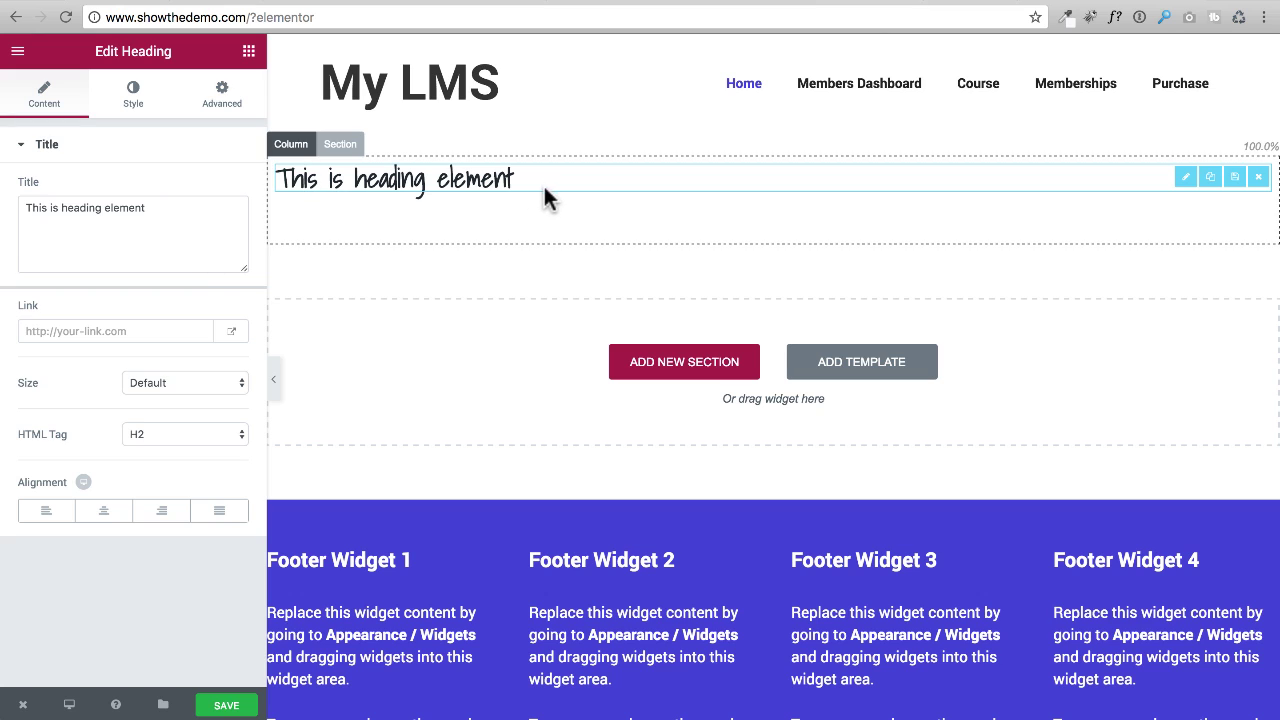
left_click(135, 97)
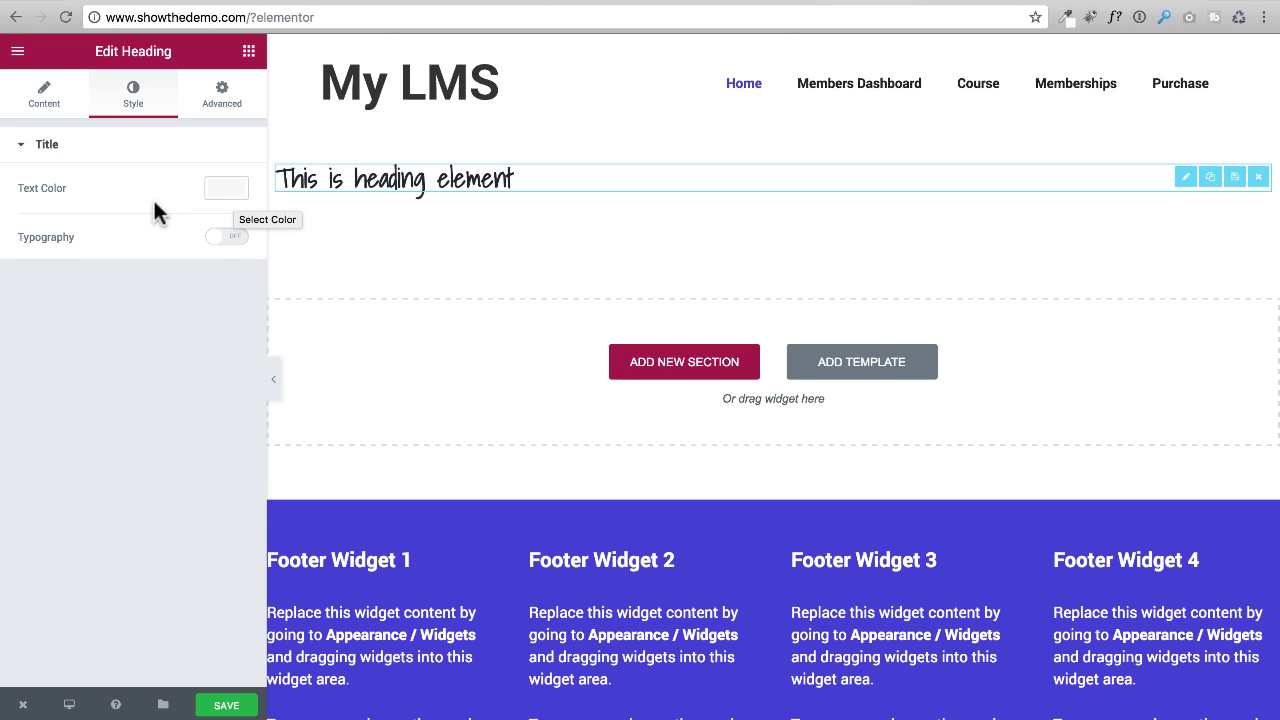
left_click(224, 200)
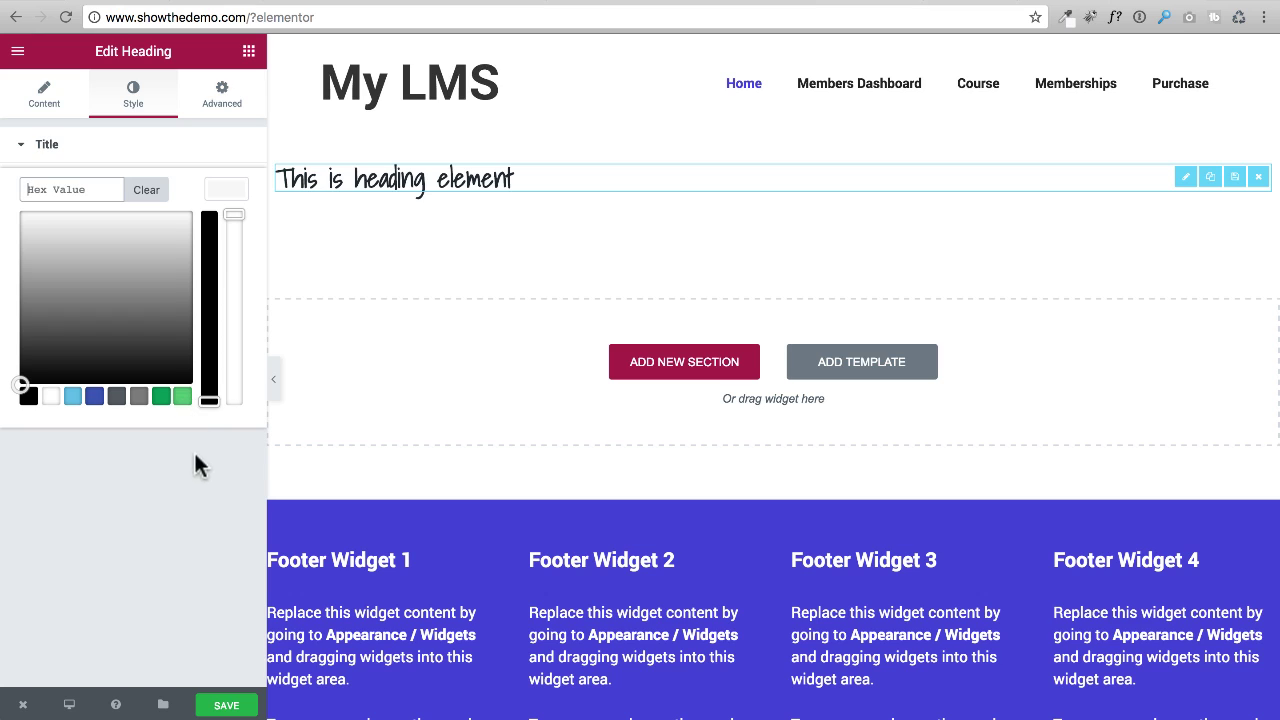
left_click(222, 190)
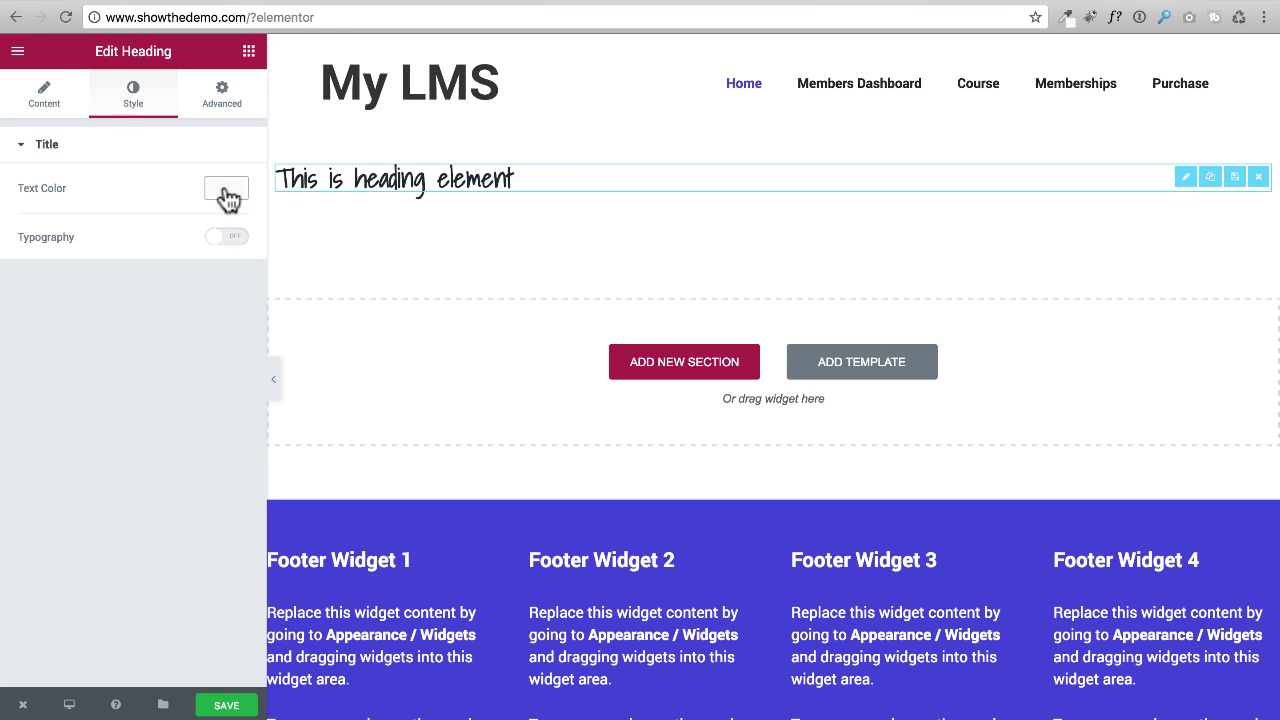
Step: Replace the light green swatch in the editor's Color Picker palette with #f92c8b and apply the palette
left_click(20, 56)
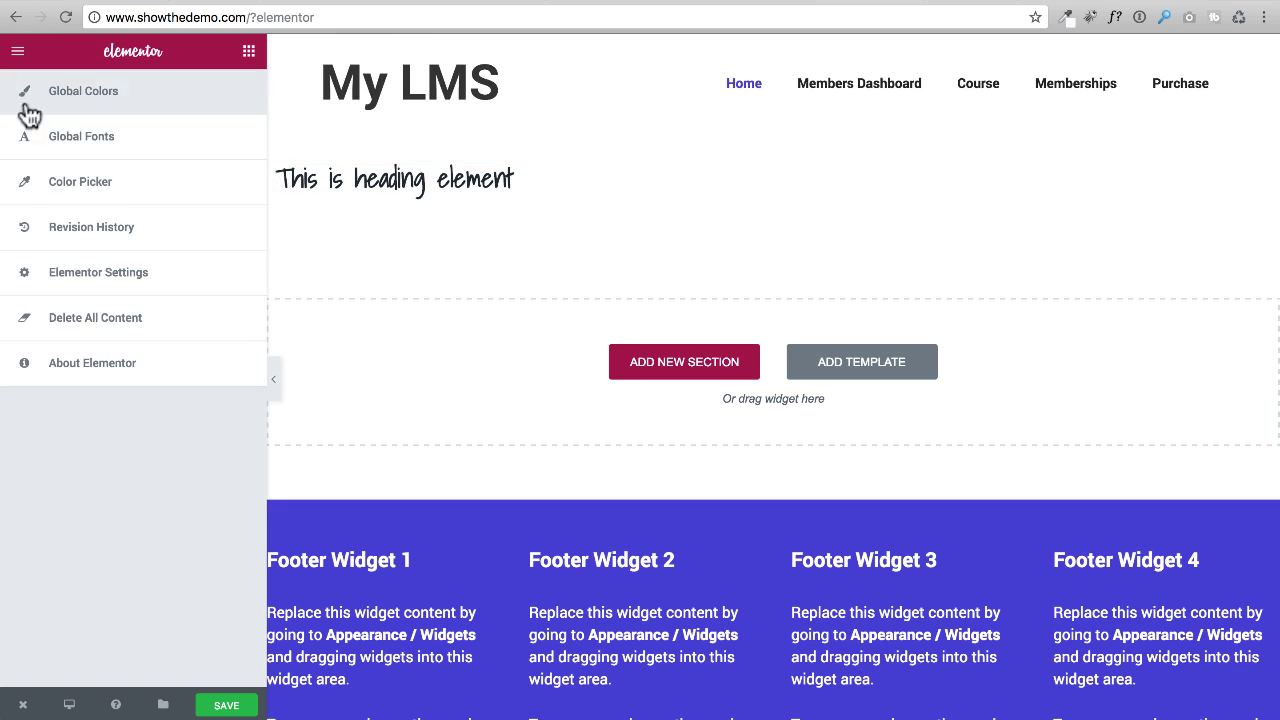
left_click(95, 182)
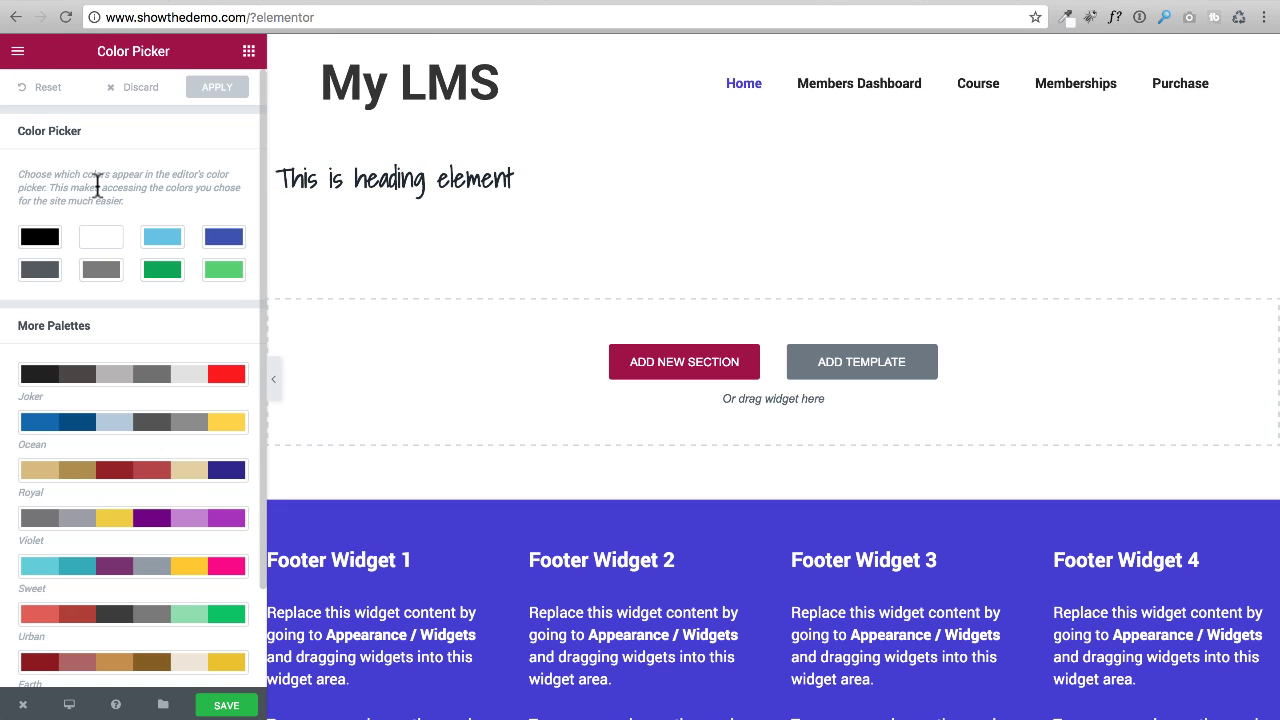
left_click(230, 270)
left_click_drag(86, 237, 68, 203)
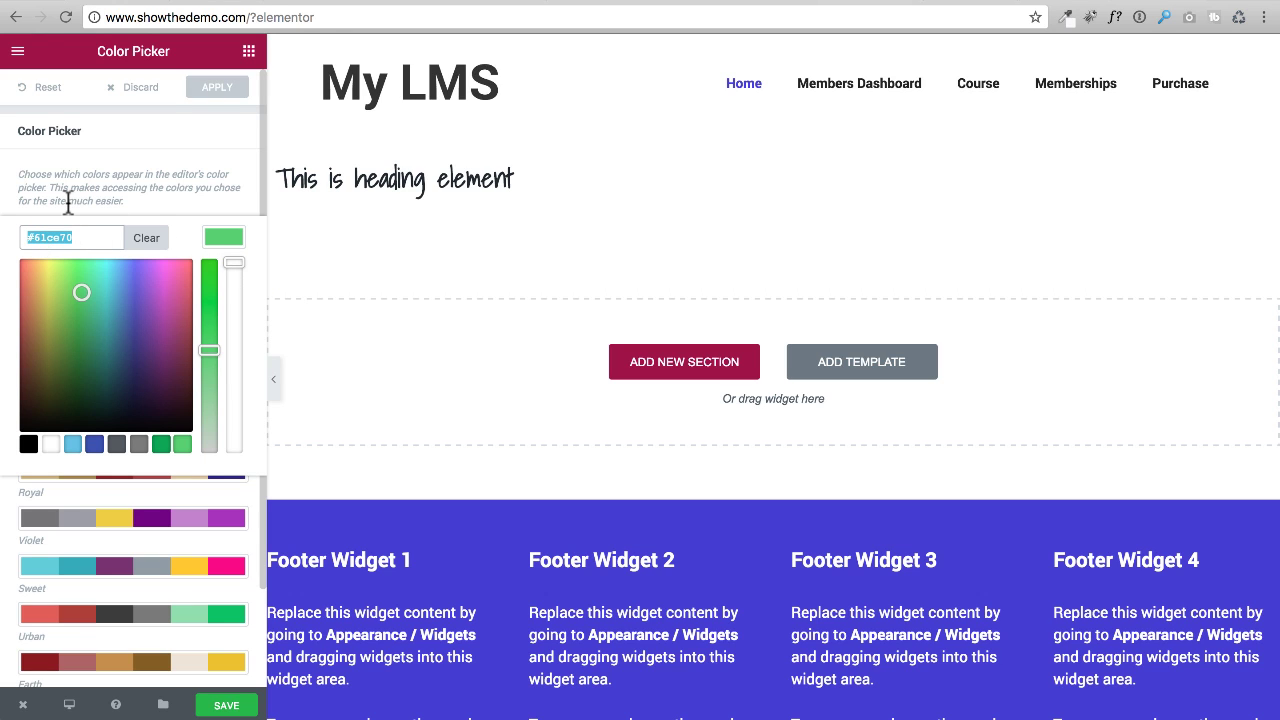
type("#f92c8b")
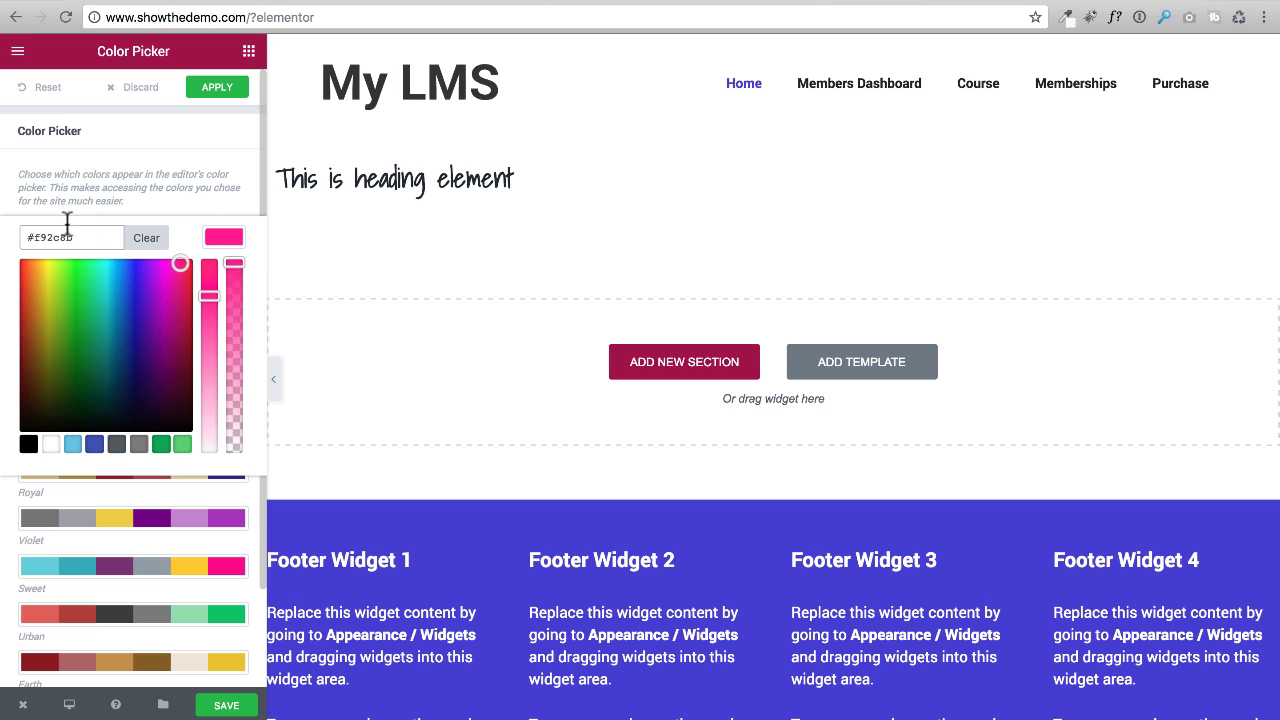
left_click(160, 204)
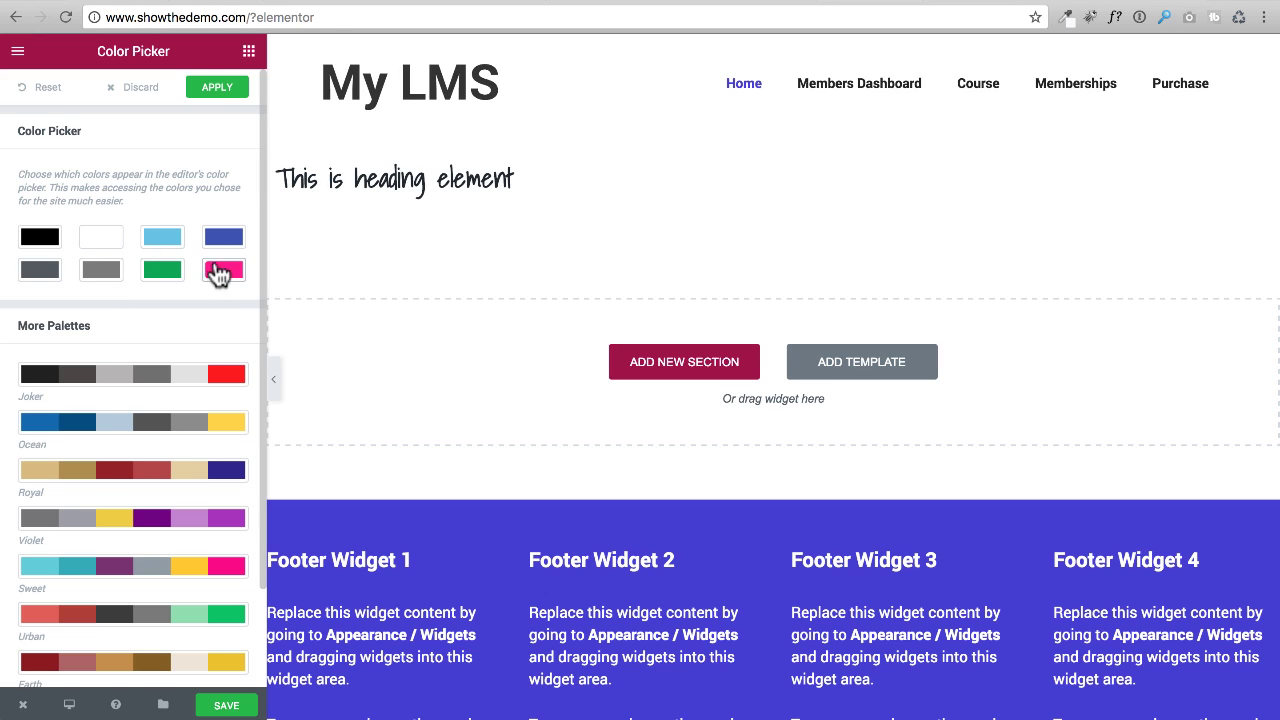
left_click(215, 88)
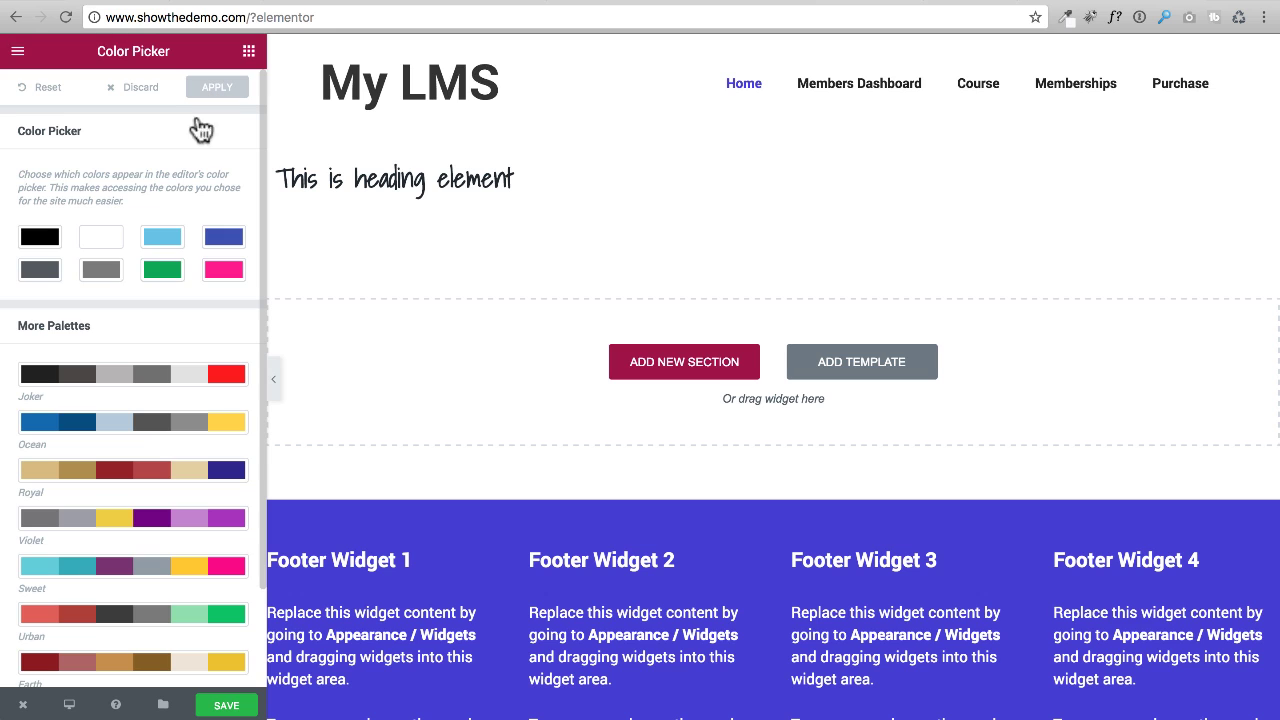
Step: Check the heading's text color swatches again for the updated picker palette
left_click(420, 185)
left_click(133, 96)
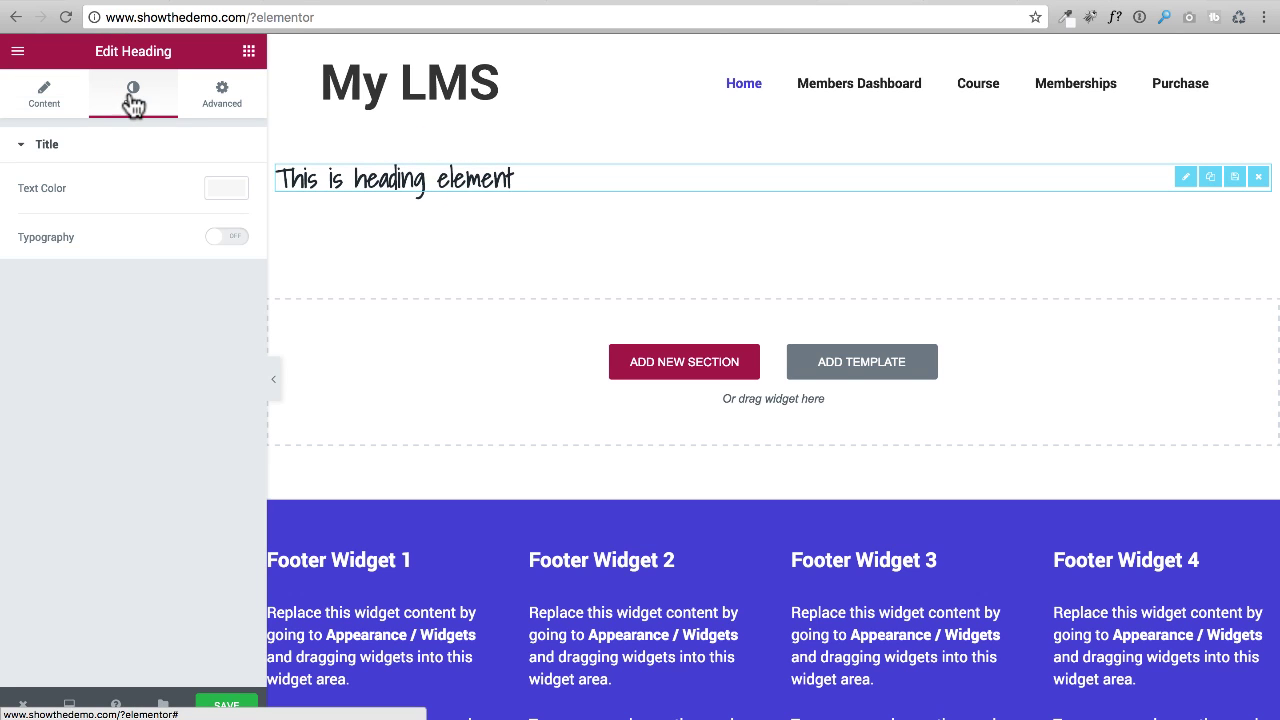
left_click(226, 190)
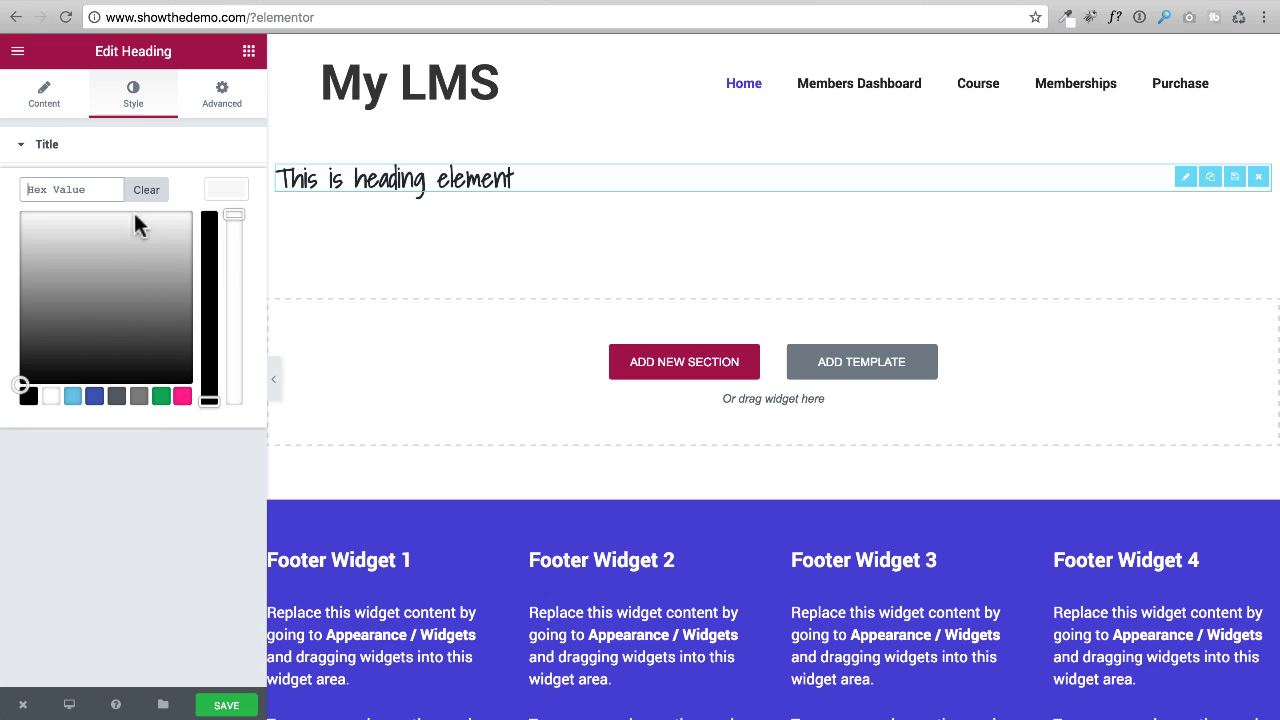
Step: View the page's Revision History and save the page to record a new revision
left_click(20, 52)
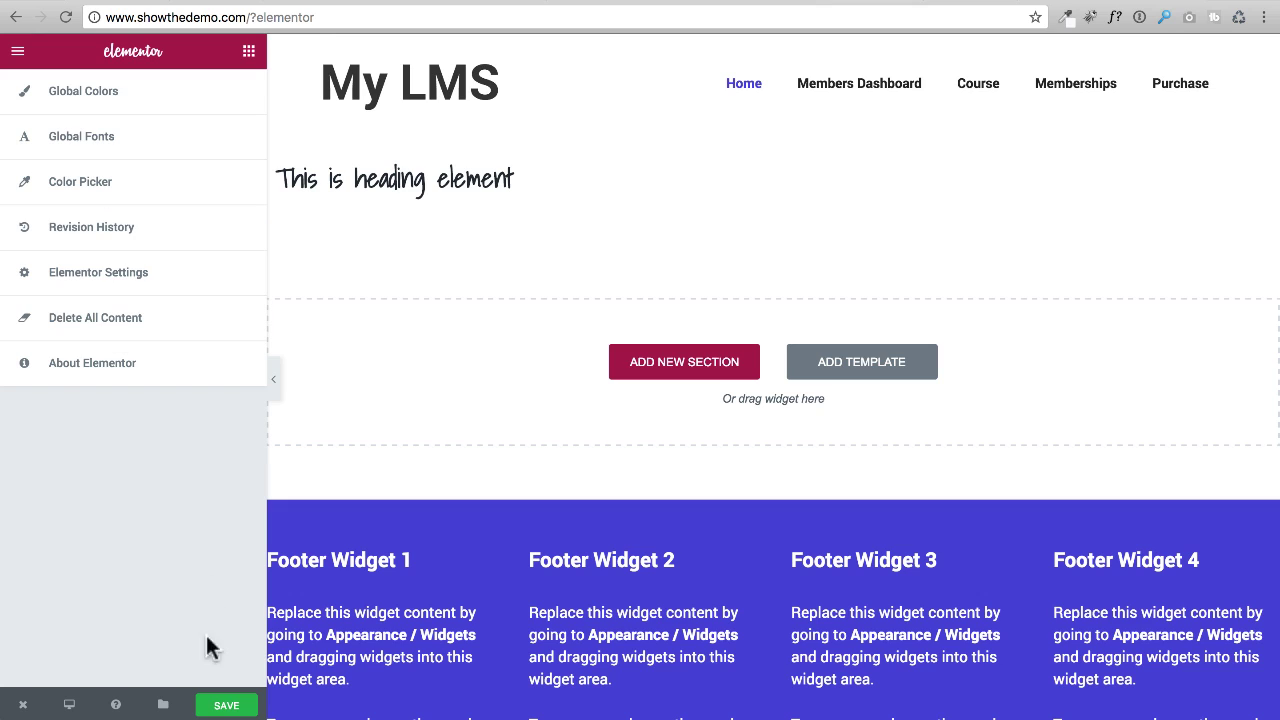
left_click(90, 233)
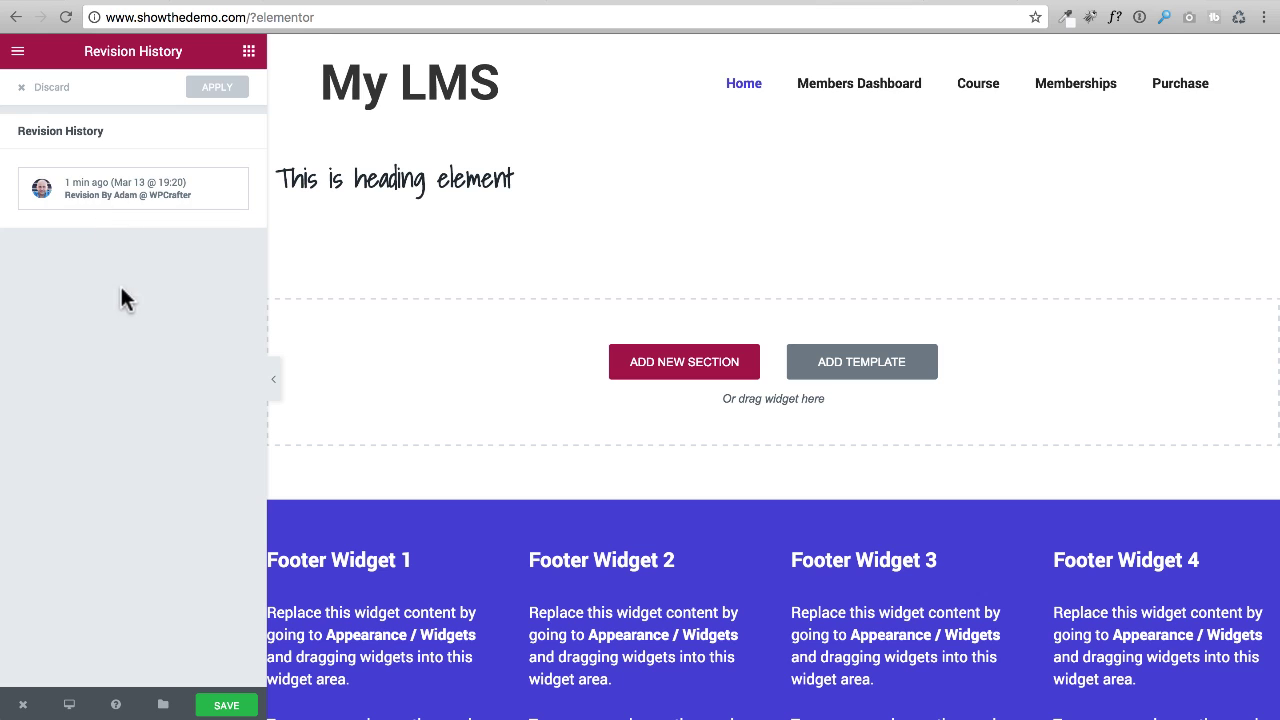
left_click(225, 707)
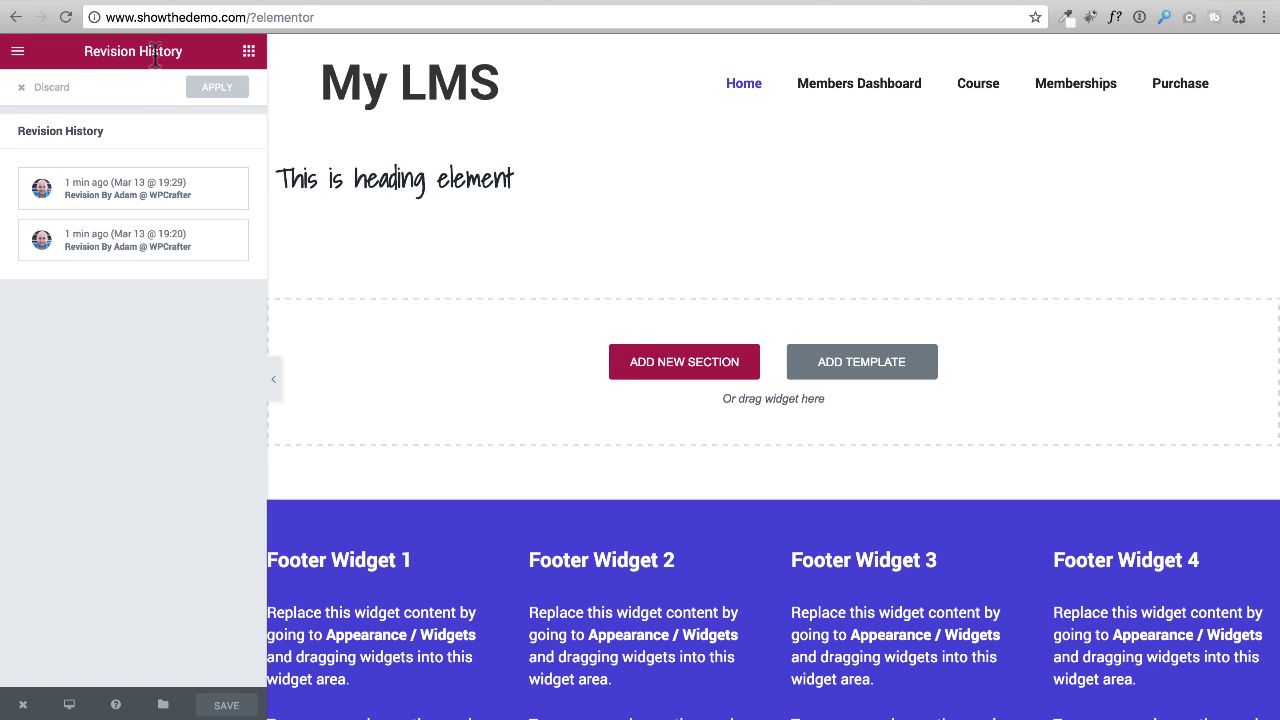
Step: Delete all content from the page and confirm the deletion
left_click(18, 55)
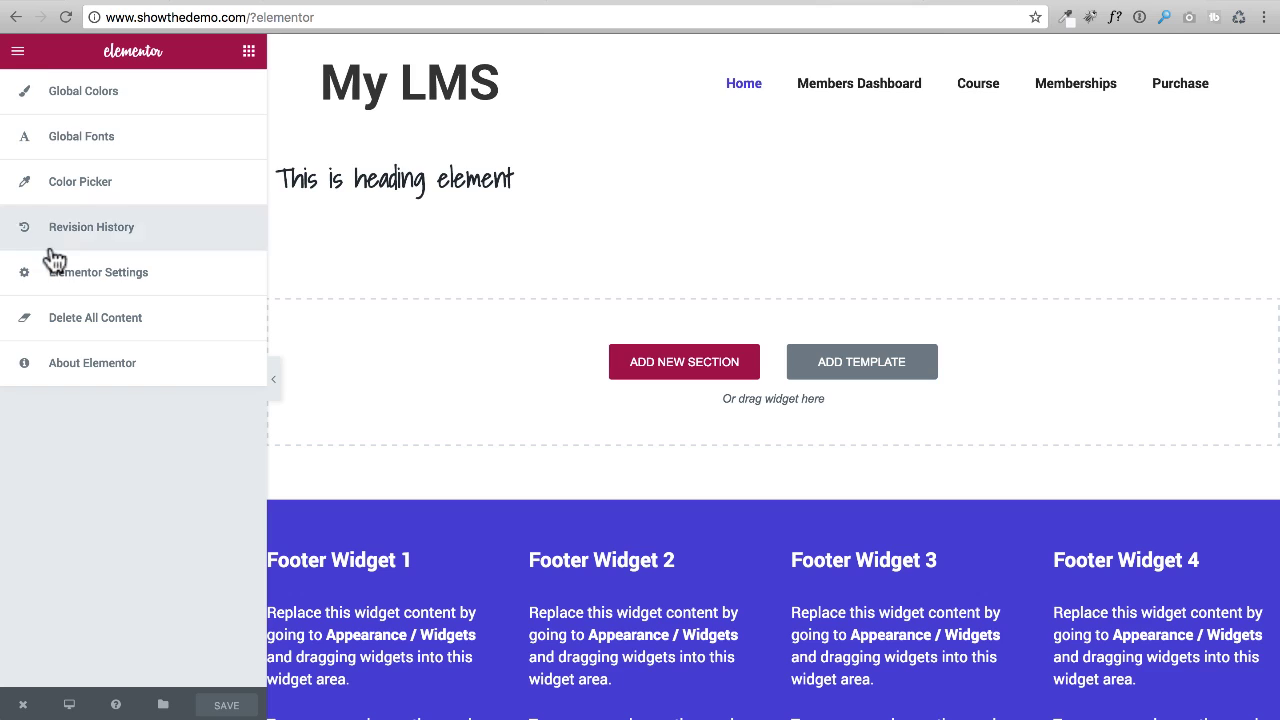
left_click(96, 328)
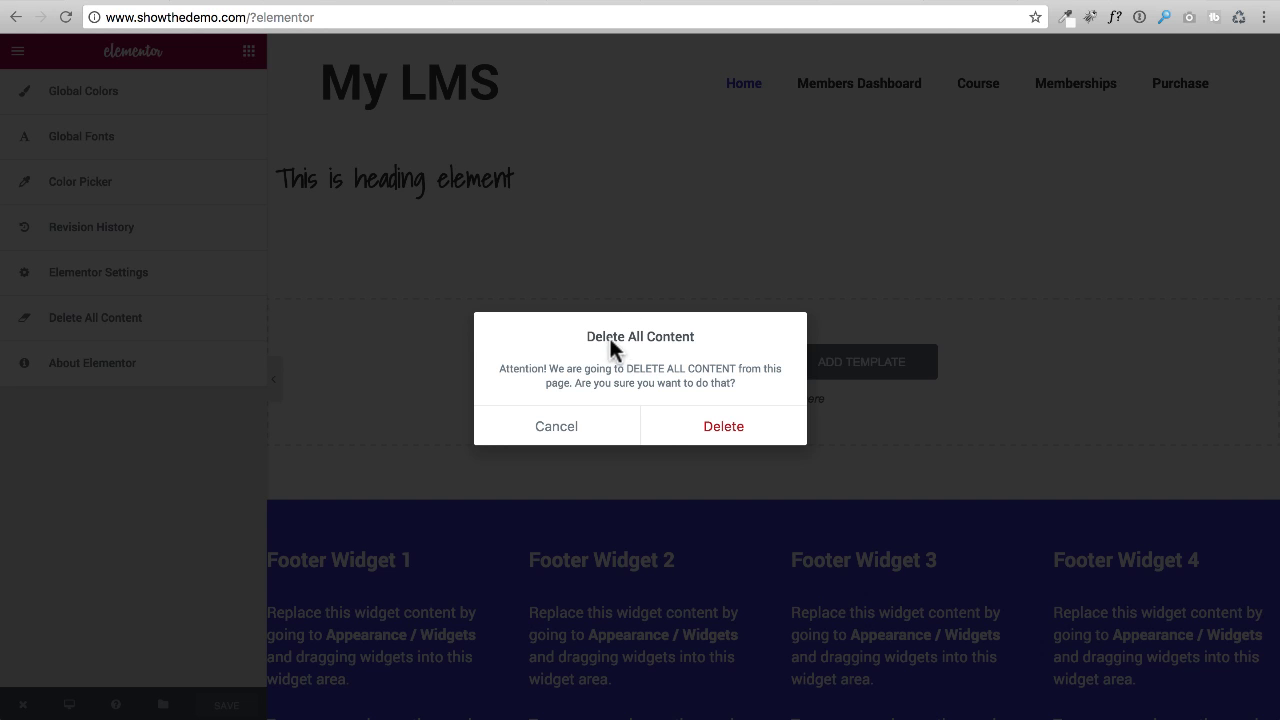
left_click(727, 426)
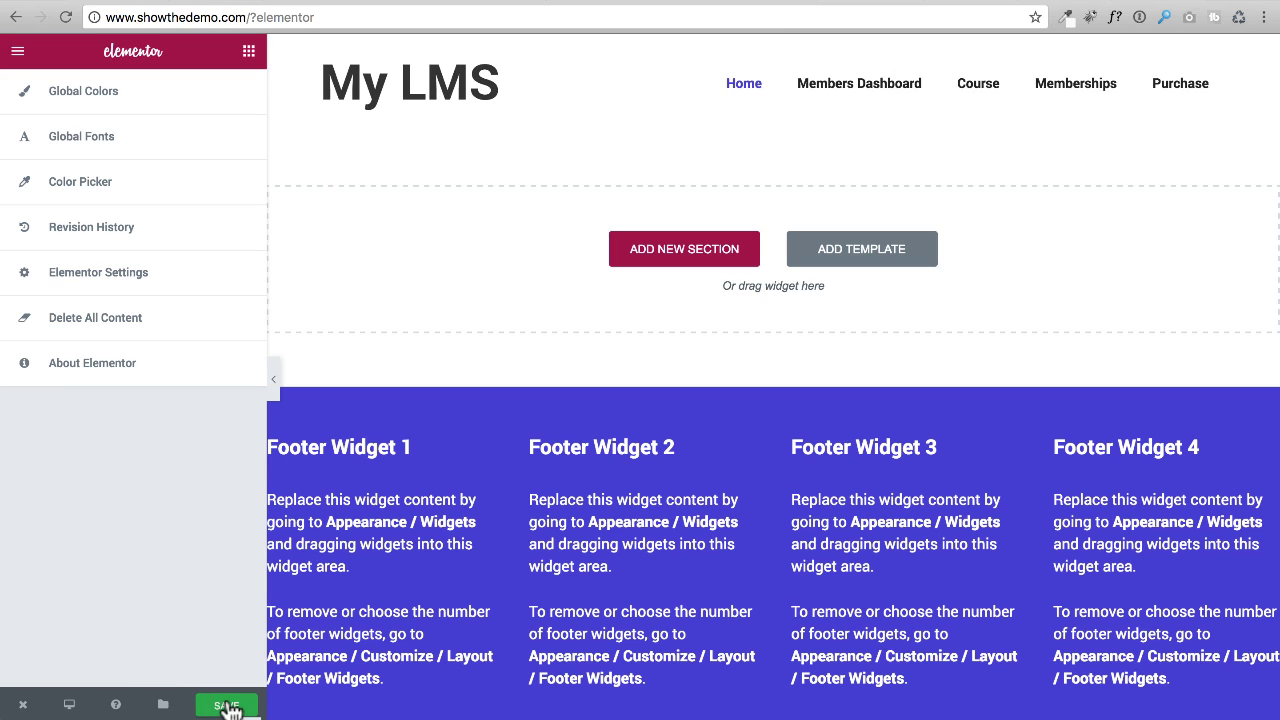
Step: Browse the predesigned homepage, about and landing page templates in the Templates Library
left_click(163, 705)
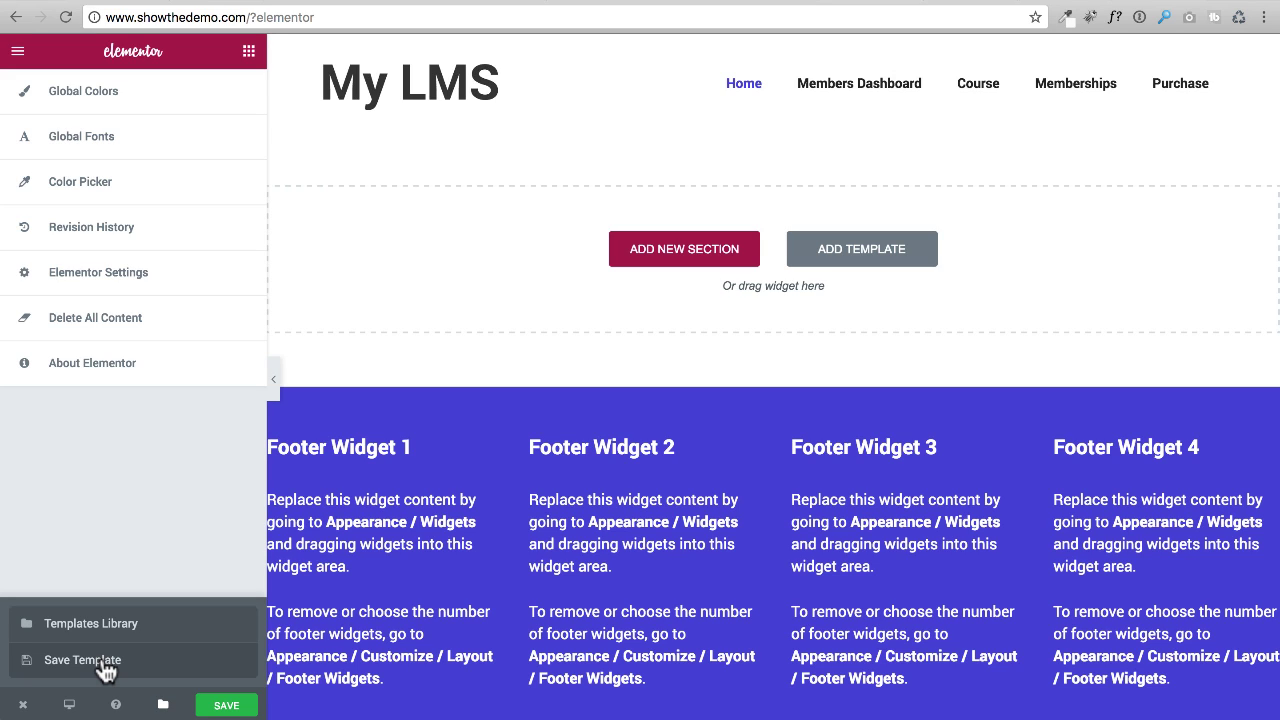
left_click(104, 626)
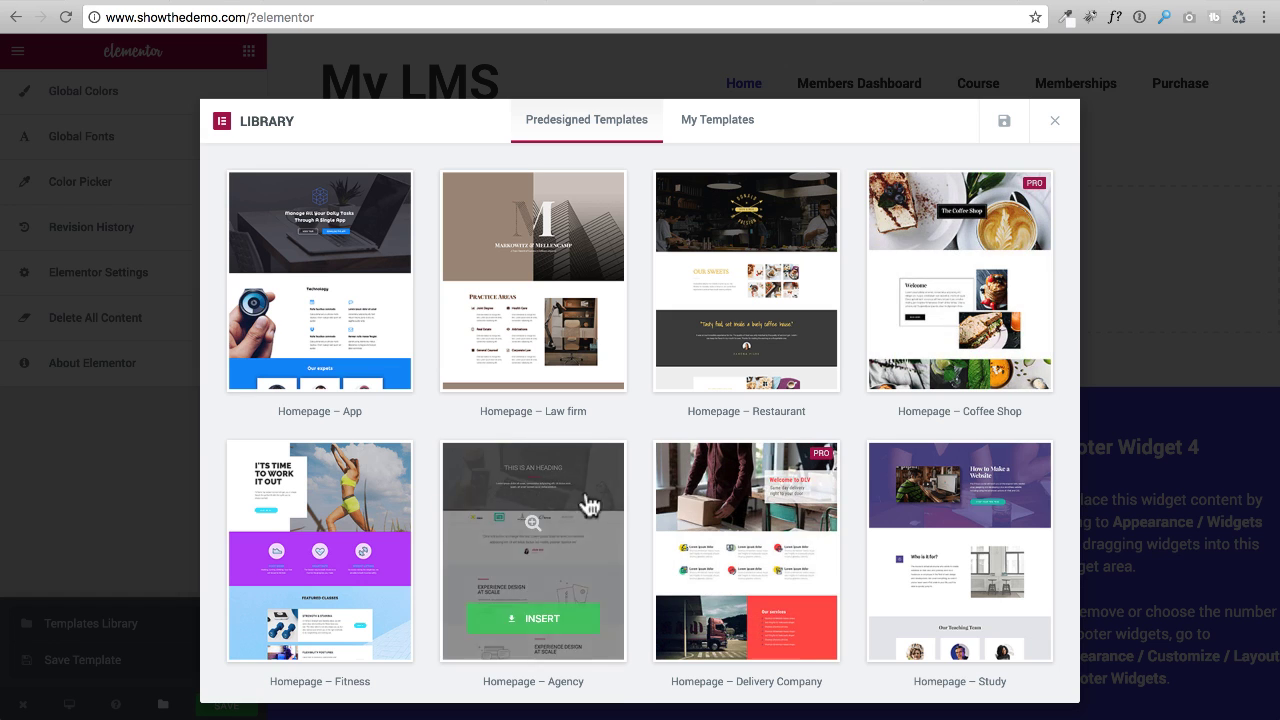
scroll(645, 471, "down", 3)
scroll(642, 460, "down", 2)
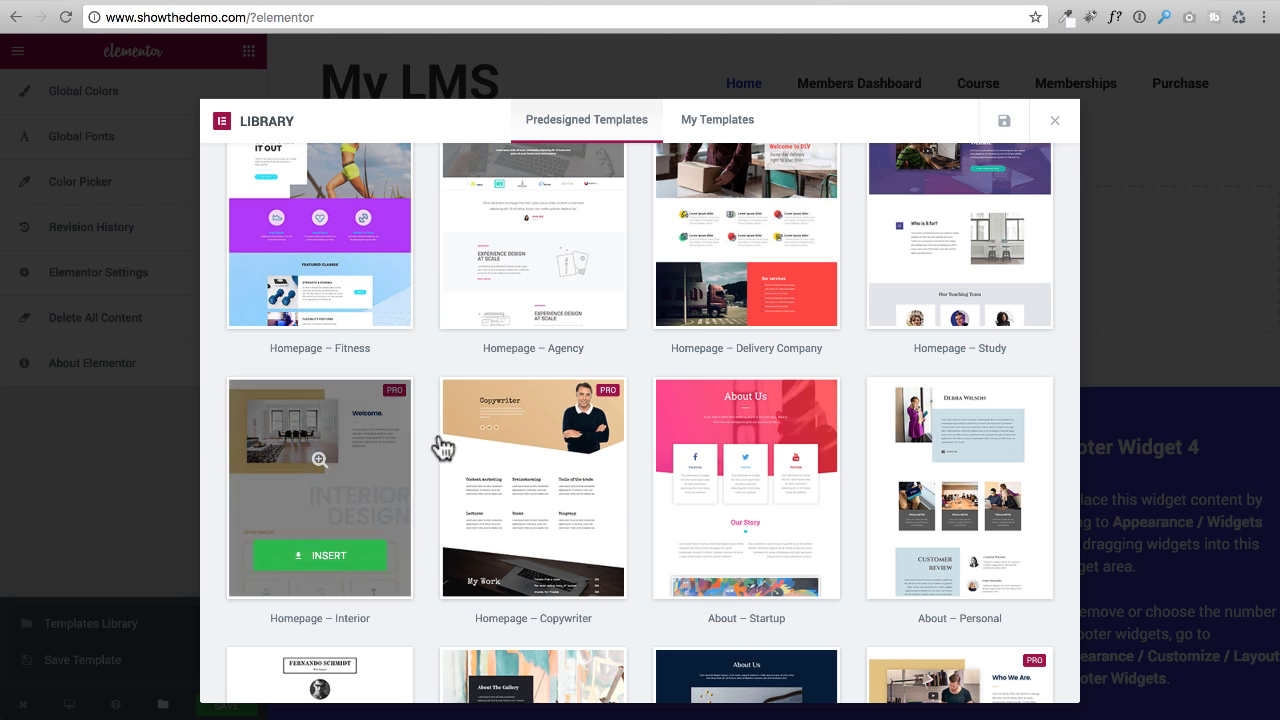
scroll(445, 360, "down", 8)
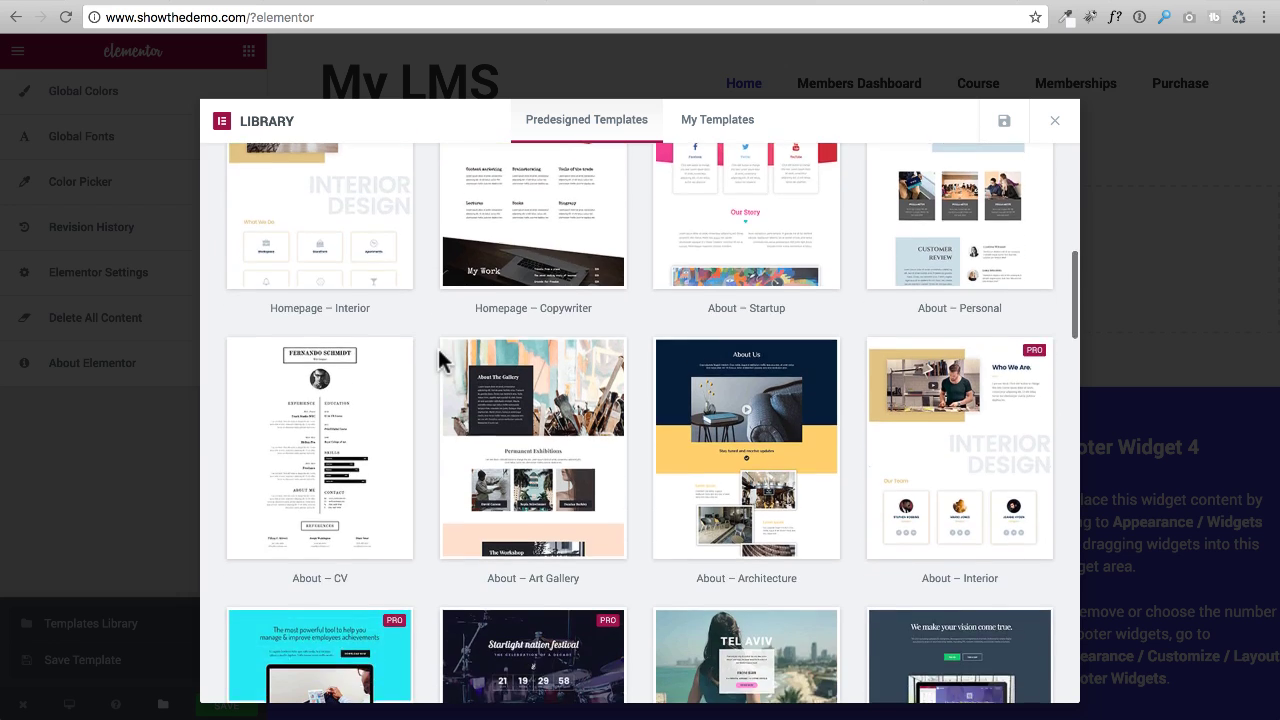
scroll(438, 350, "down", 2)
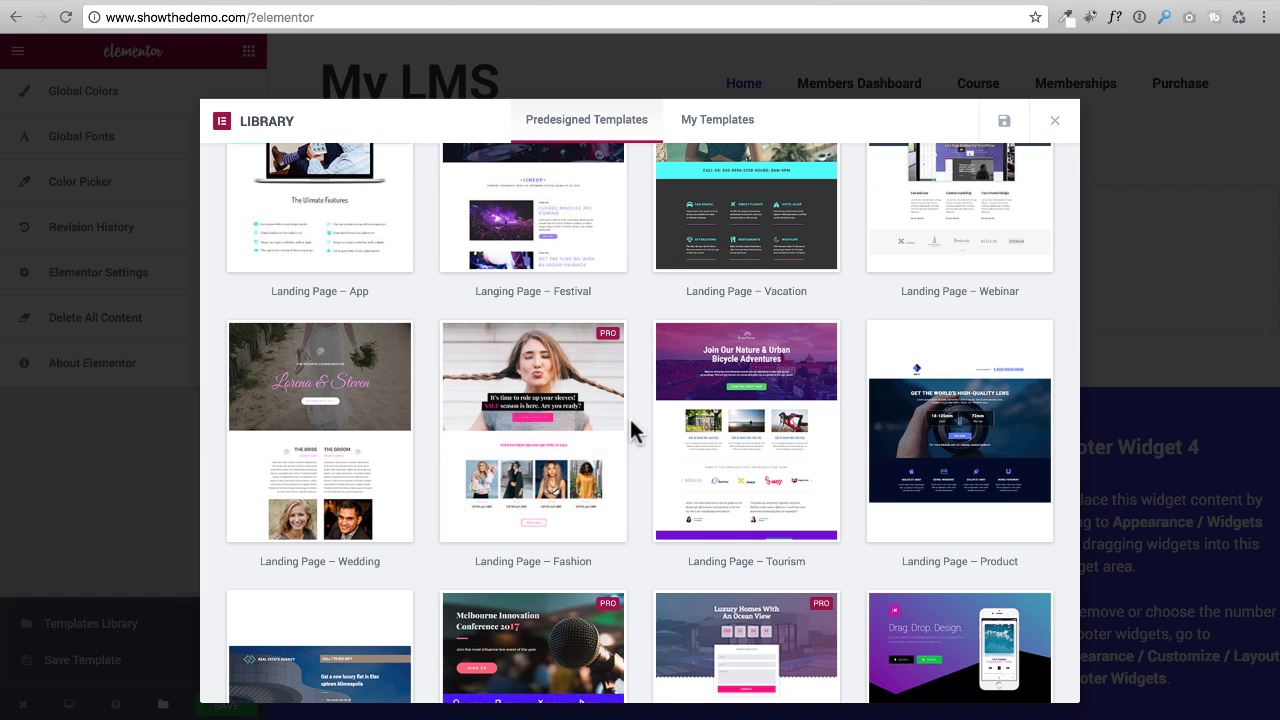
scroll(630, 430, "up", 10)
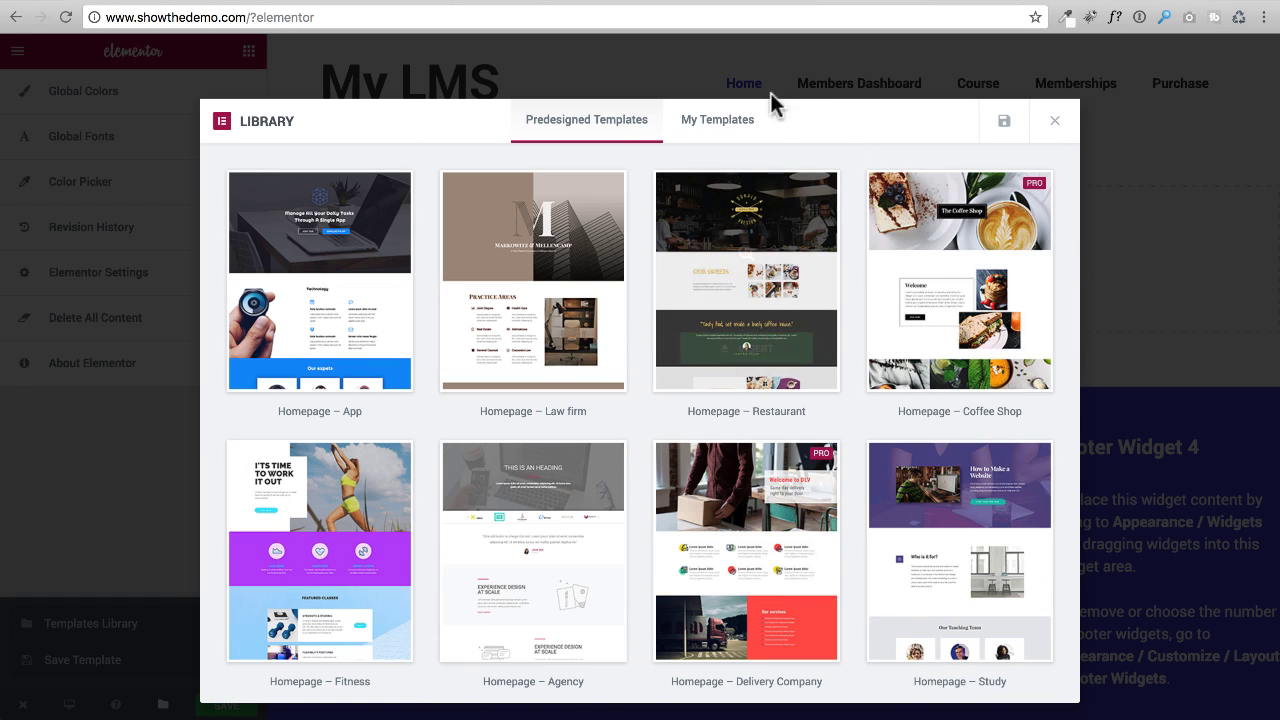
Step: Insert the Main homepage template from the saved templates and review its sections down to the pricing tables
left_click_drag(716, 137, 720, 135)
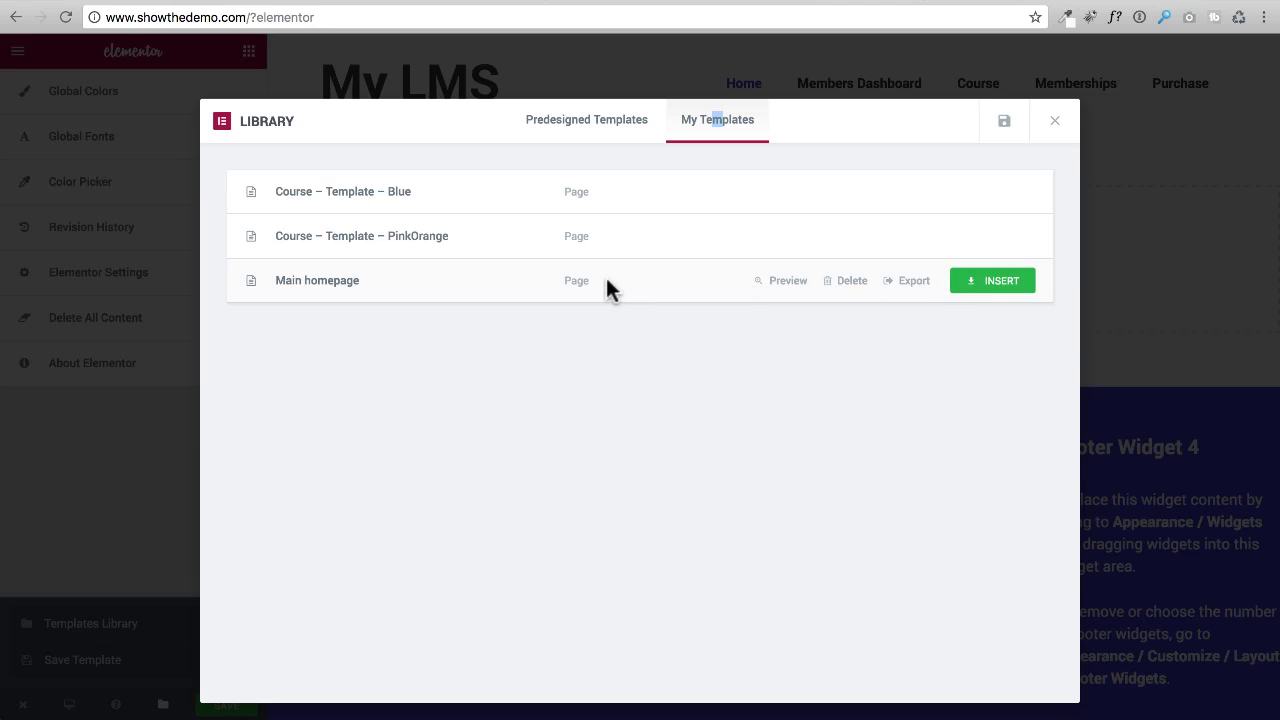
left_click(993, 283)
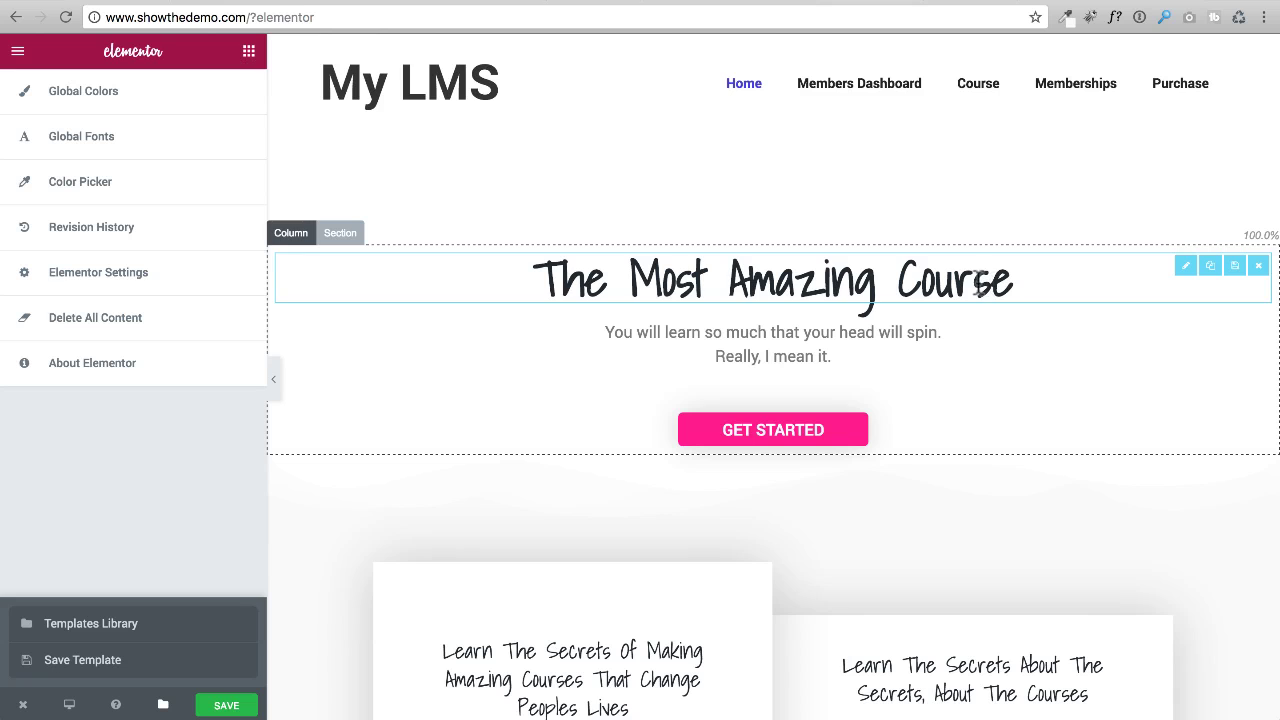
scroll(666, 214, "down", 5)
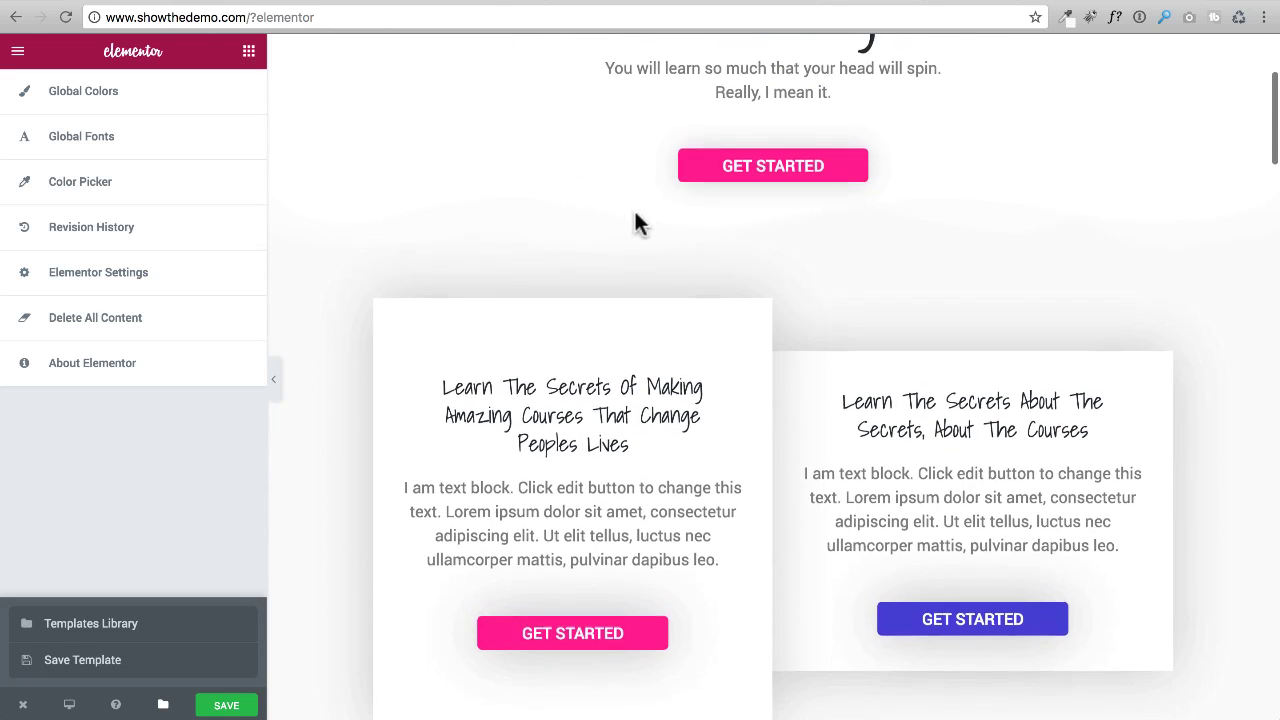
scroll(350, 420, "down", 8)
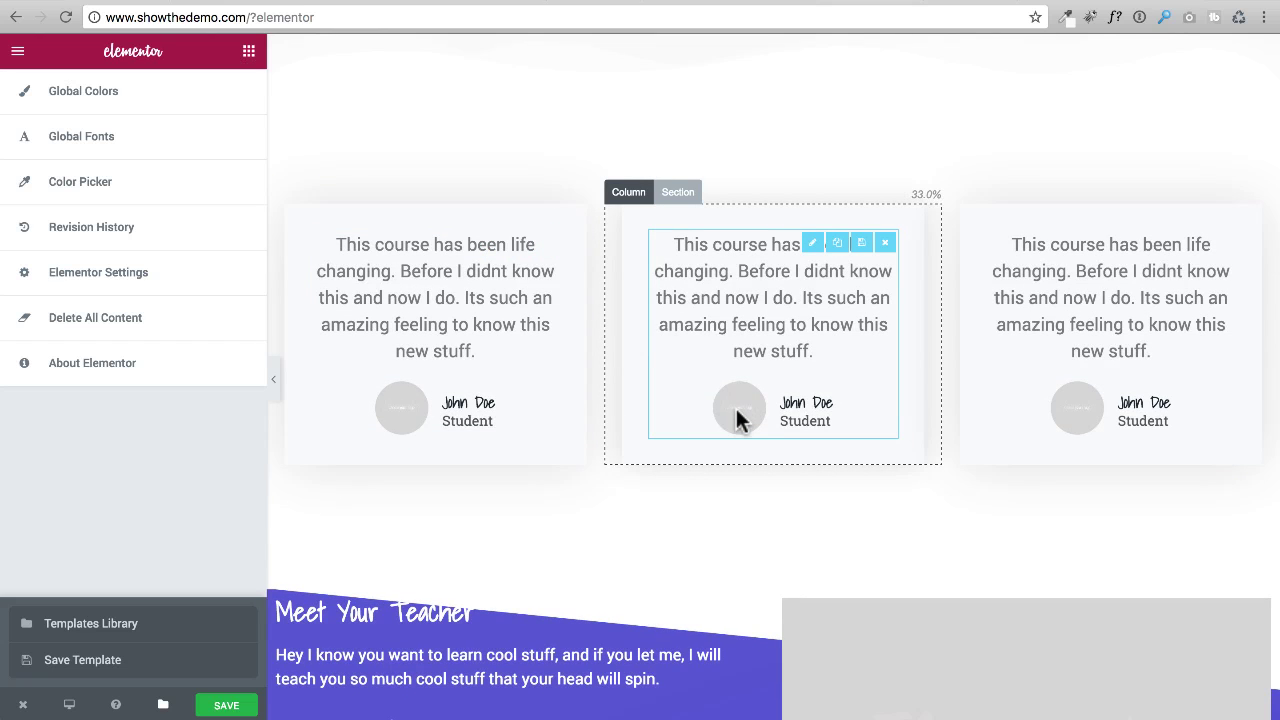
scroll(815, 418, "down", 3)
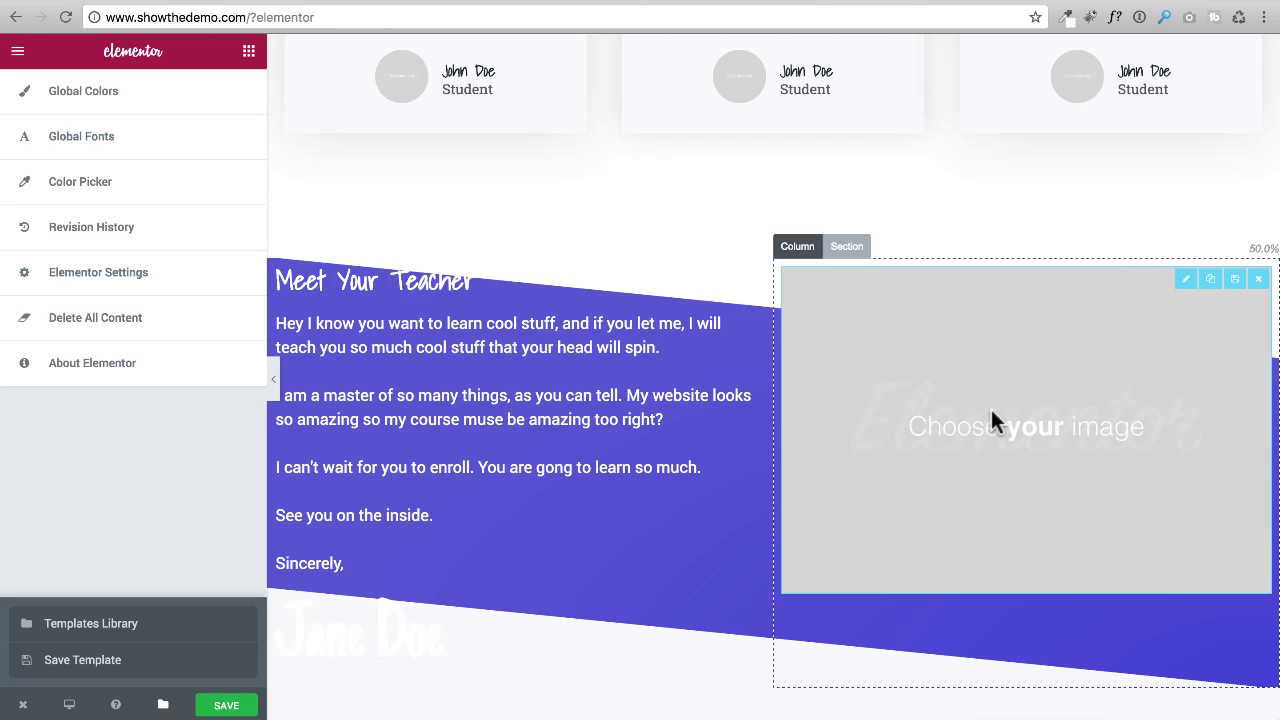
scroll(991, 409, "down", 5)
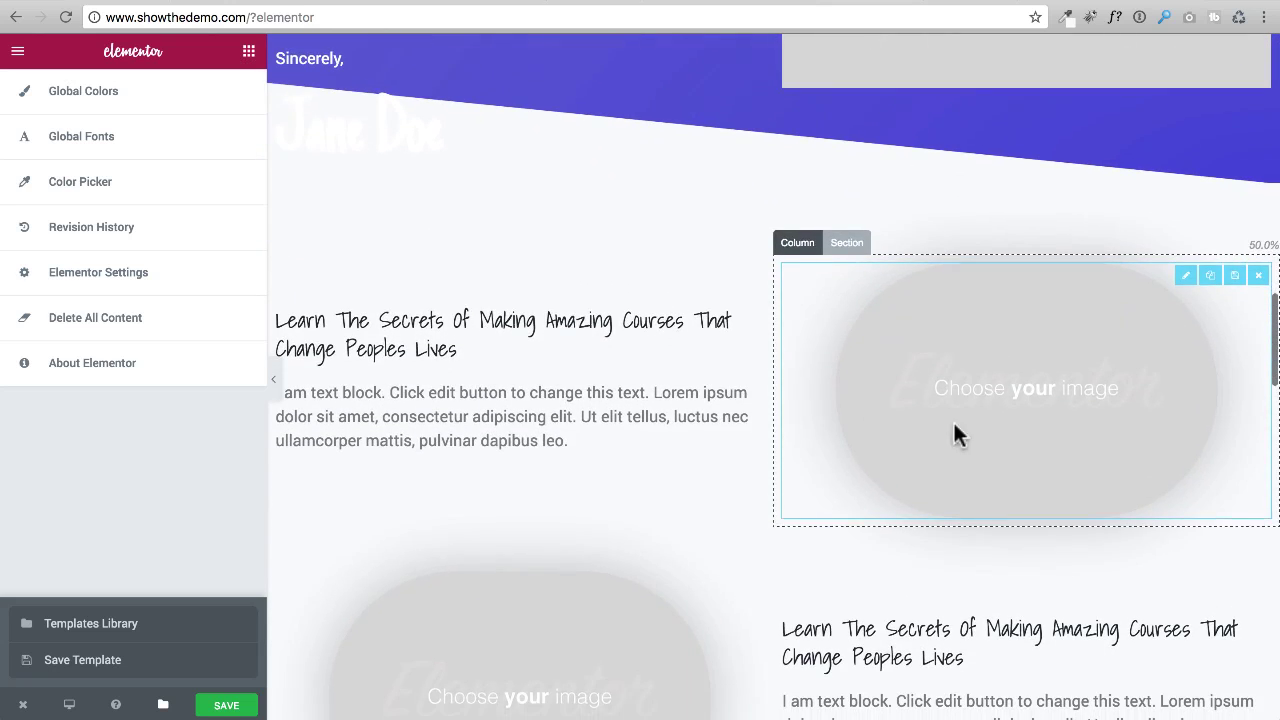
scroll(575, 570, "down", 3)
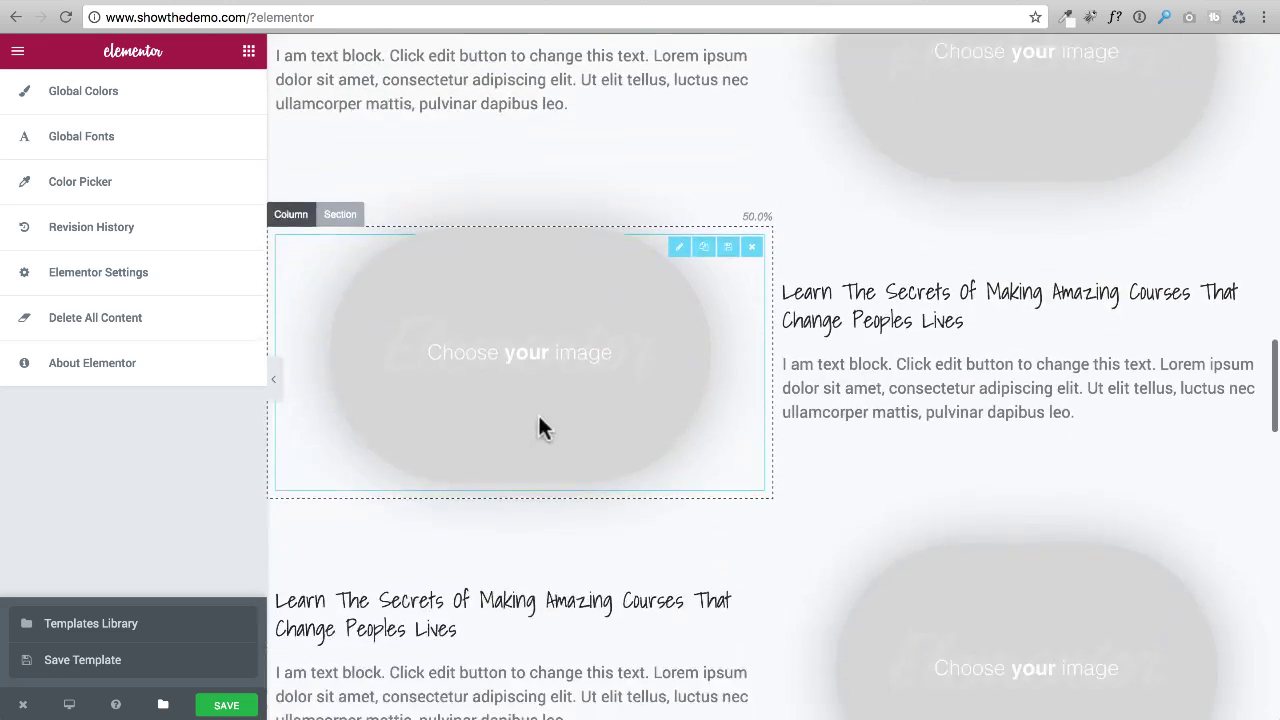
scroll(540, 337, "down", 7)
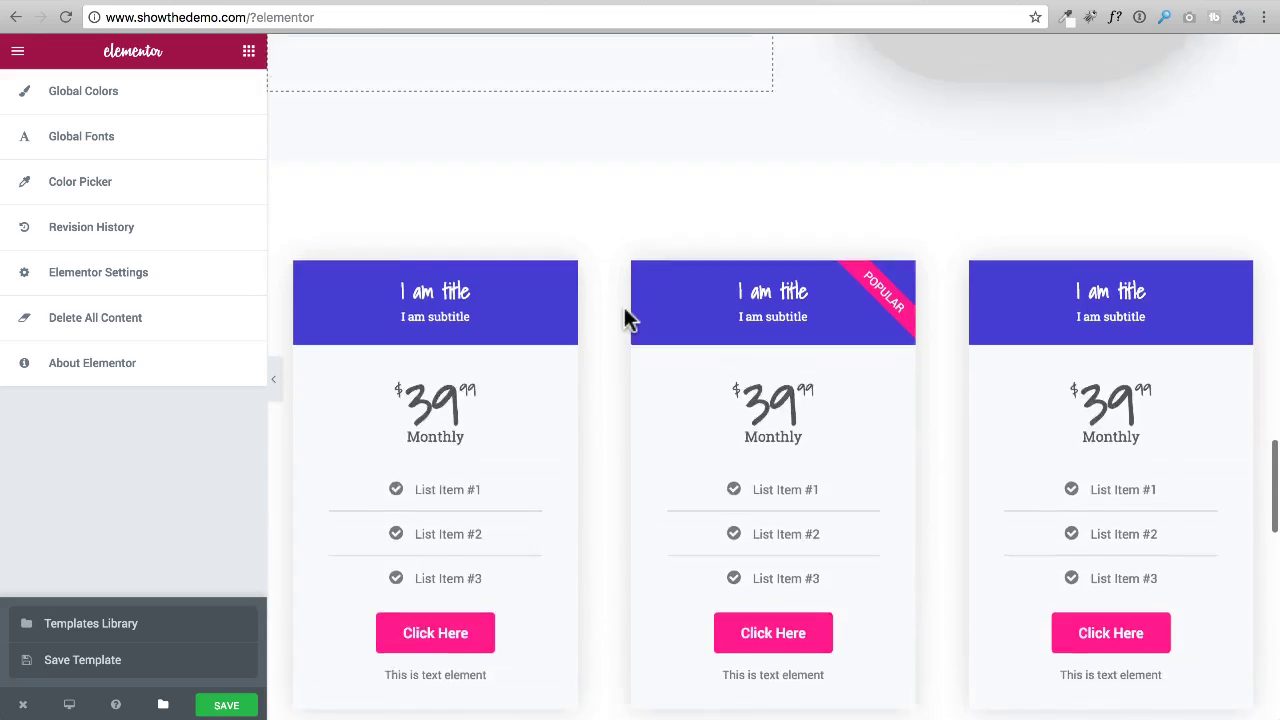
Step: Review the homepage's course, testimonial and teacher sections, and open the placeholder image beside Meet Your Teacher for editing
scroll(660, 357, "down", 6)
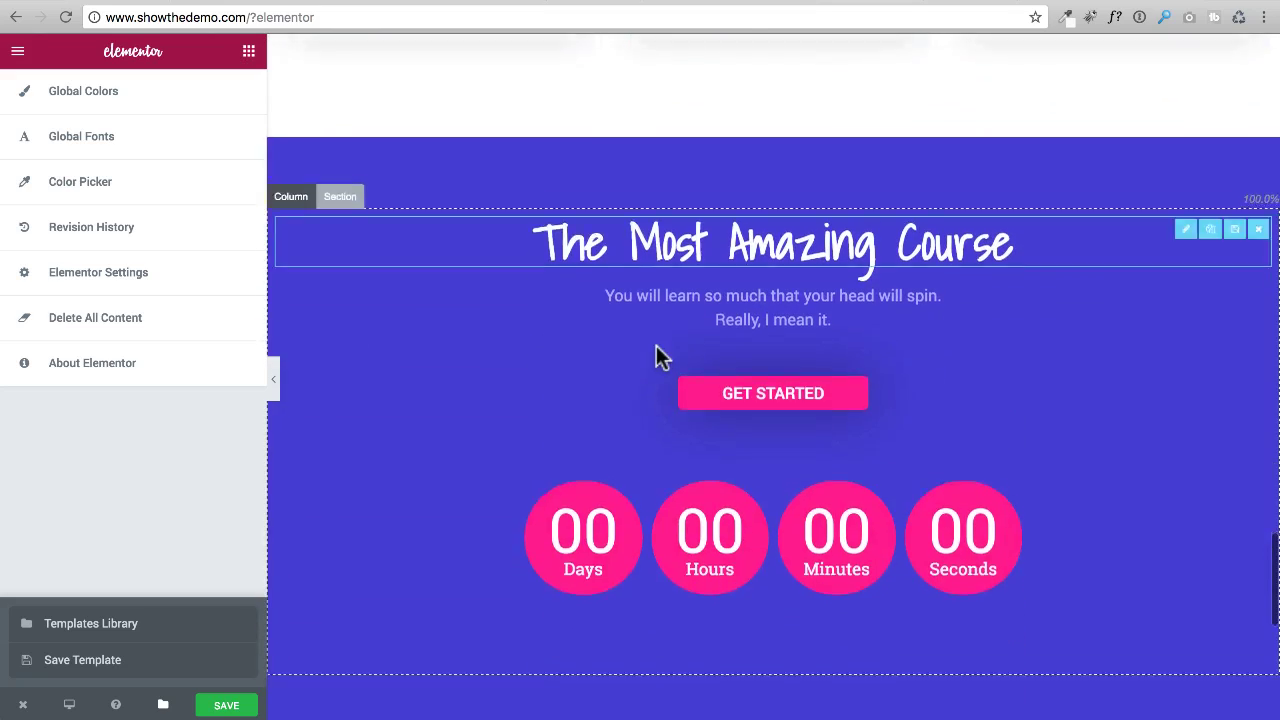
scroll(714, 555, "down", 3)
scroll(717, 571, "up", 5)
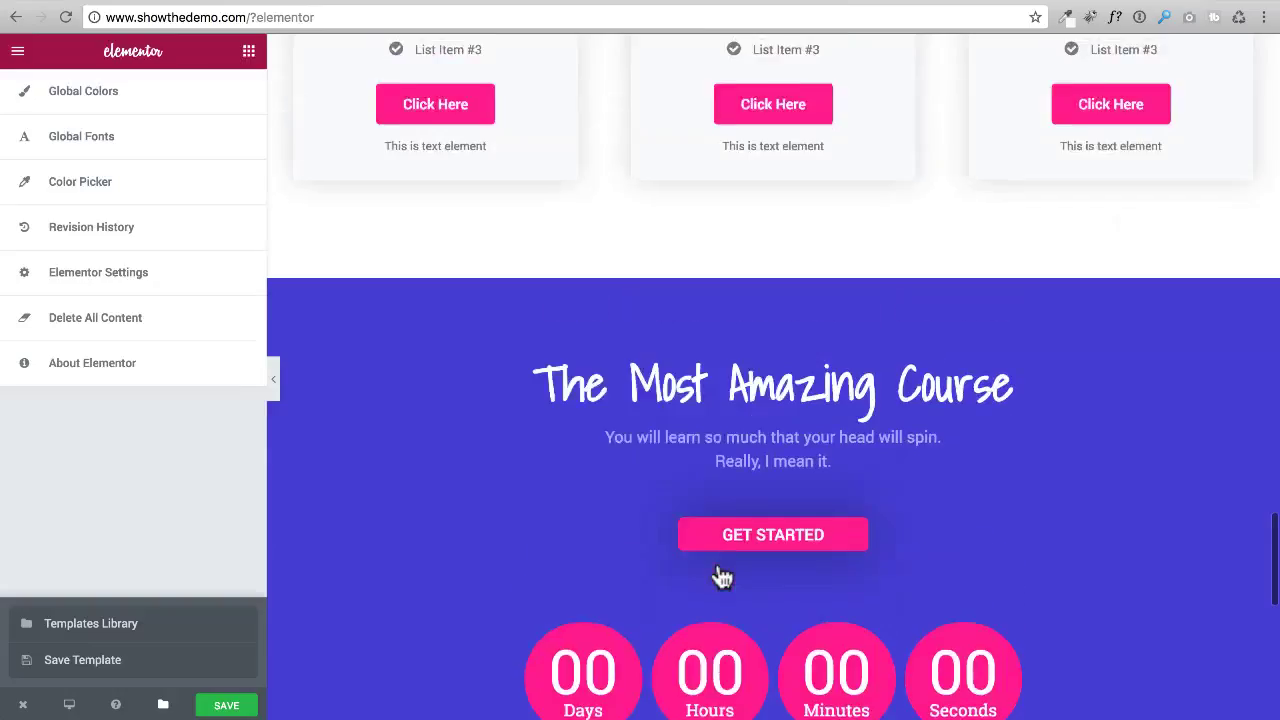
scroll(720, 577, "up", 15)
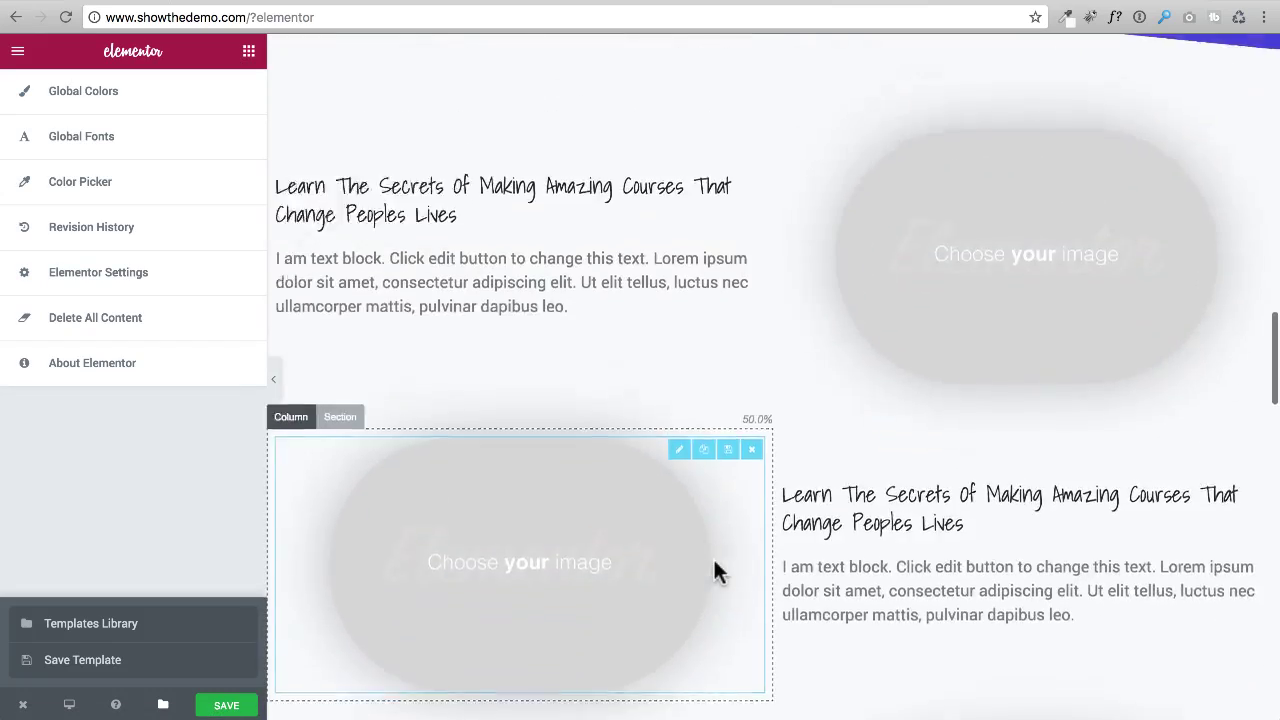
scroll(714, 565, "up", 5)
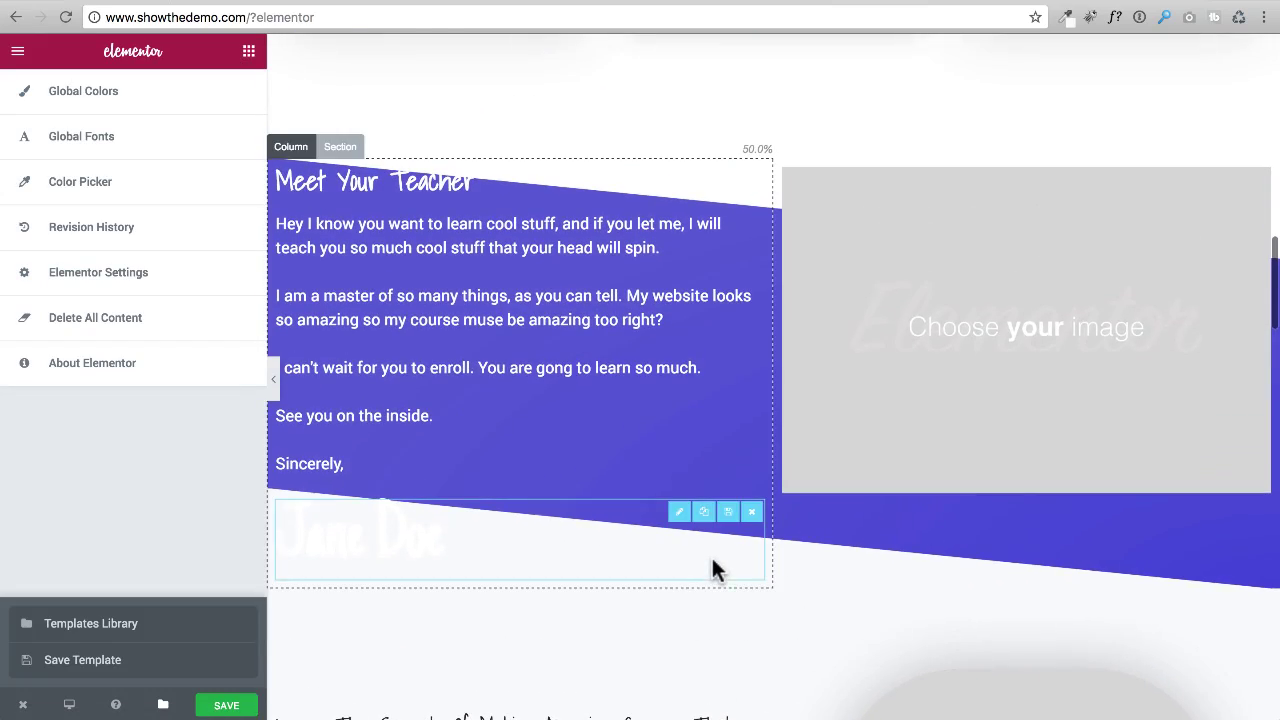
scroll(682, 560, "up", 4)
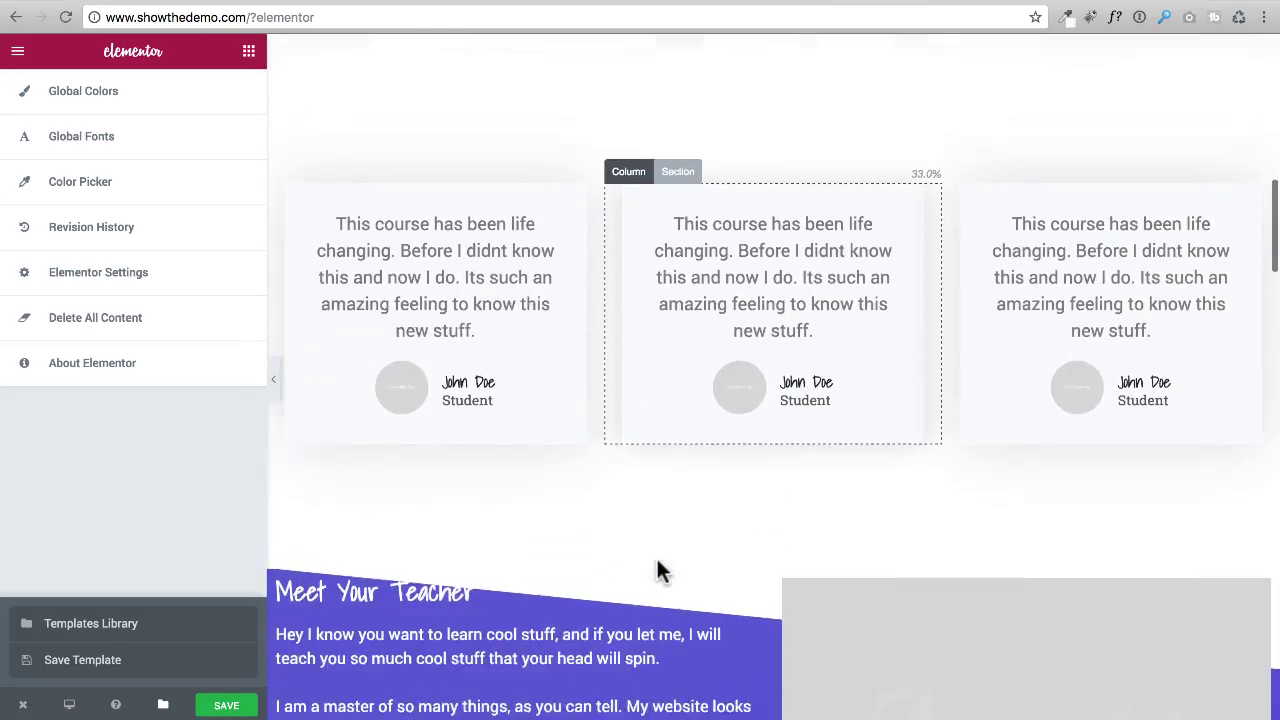
scroll(657, 568, "down", 3)
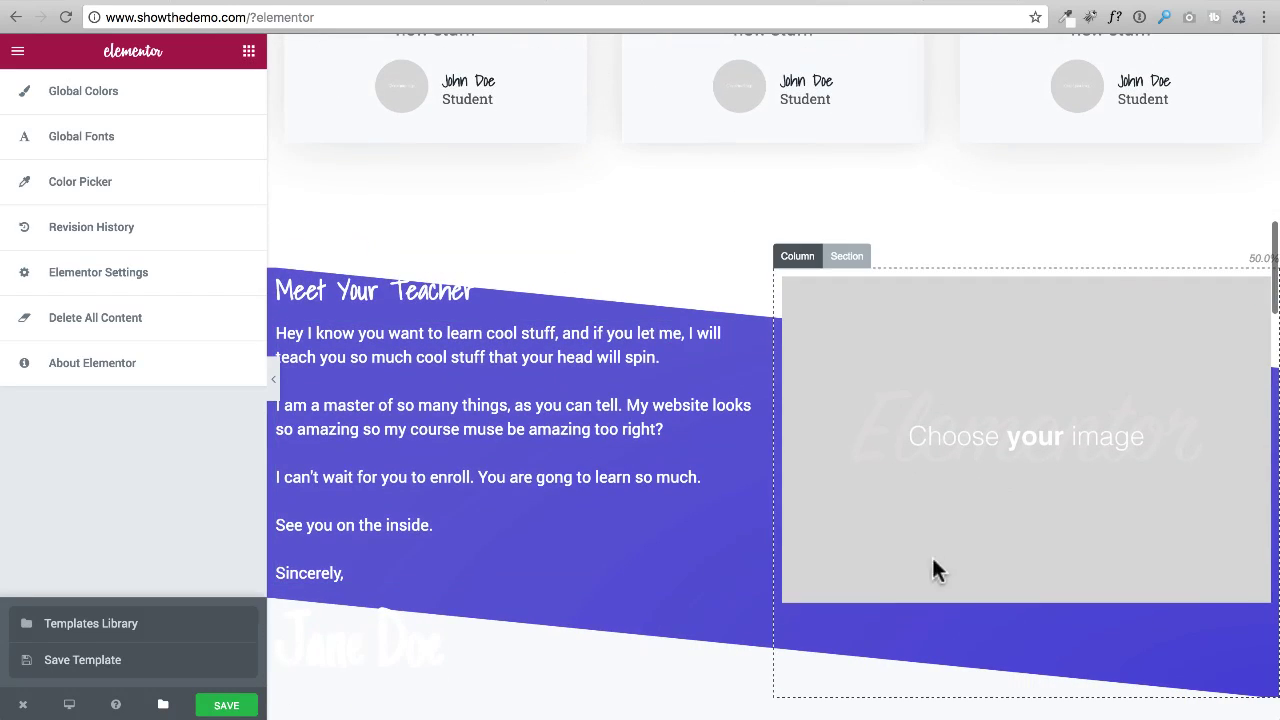
left_click(988, 441)
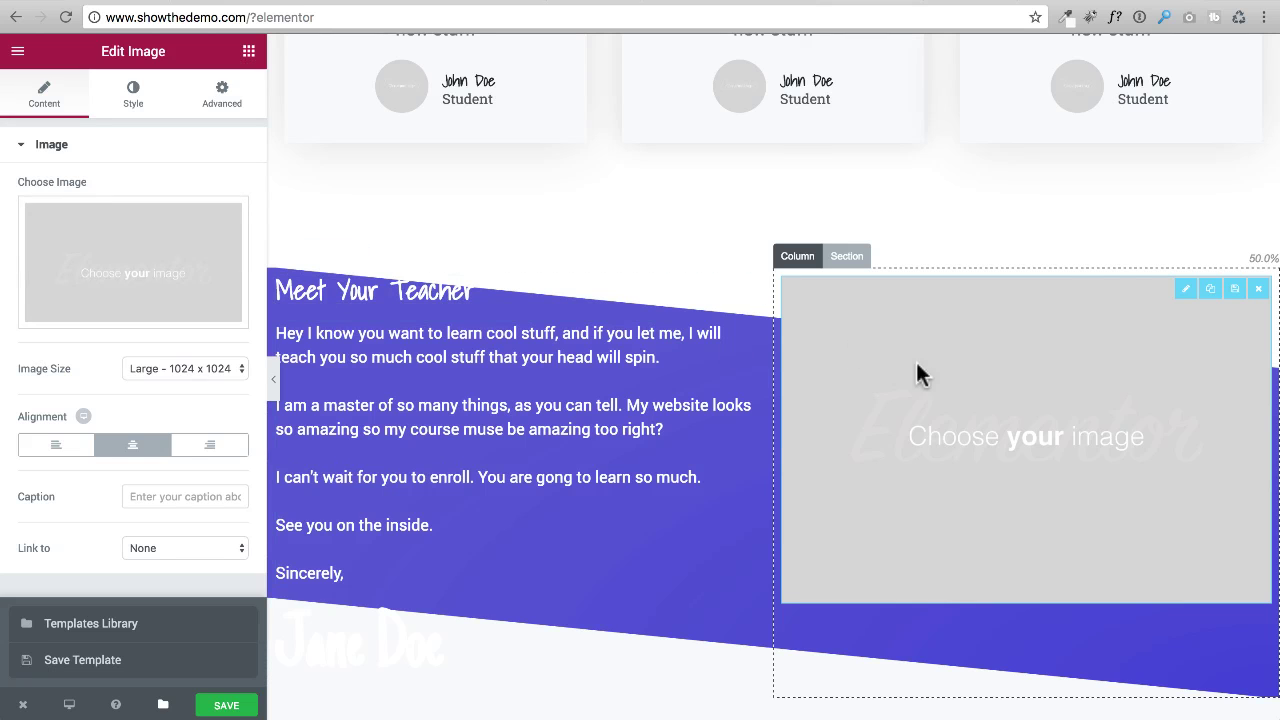
scroll(702, 475, "up", 15)
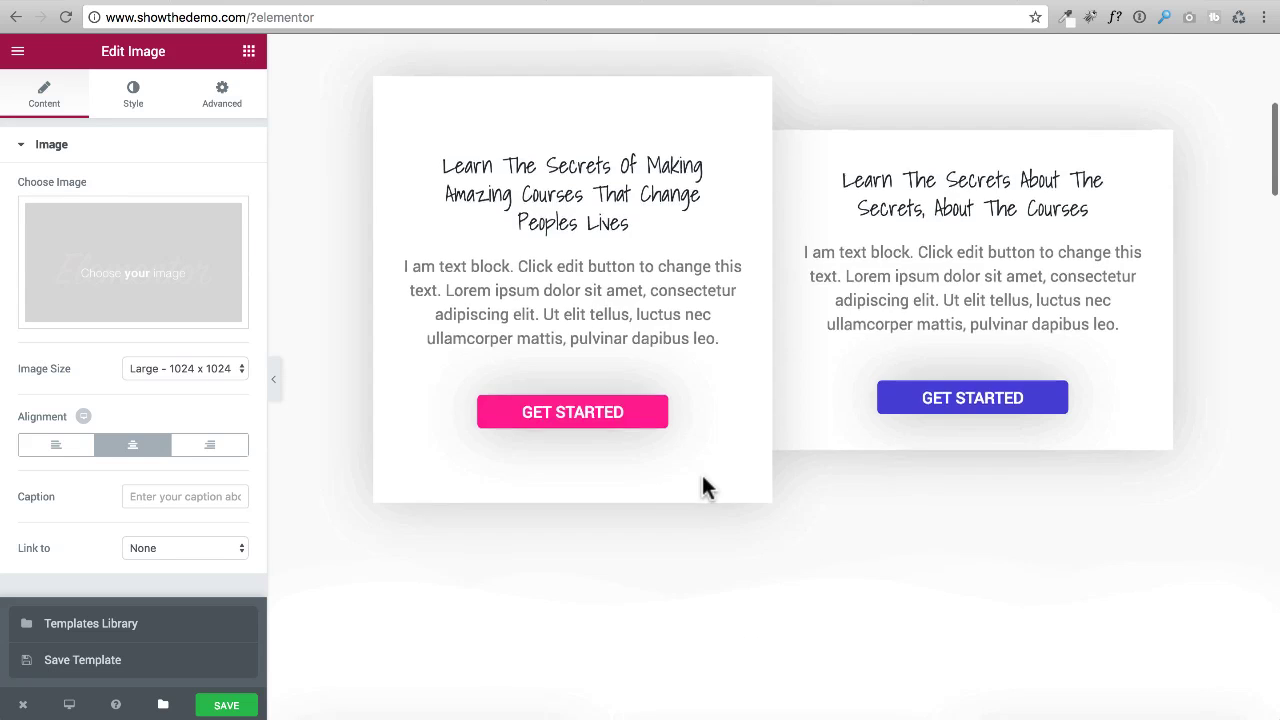
Step: Close the template options and view the desktop, tablet and mobile preview choices
left_click(161, 705)
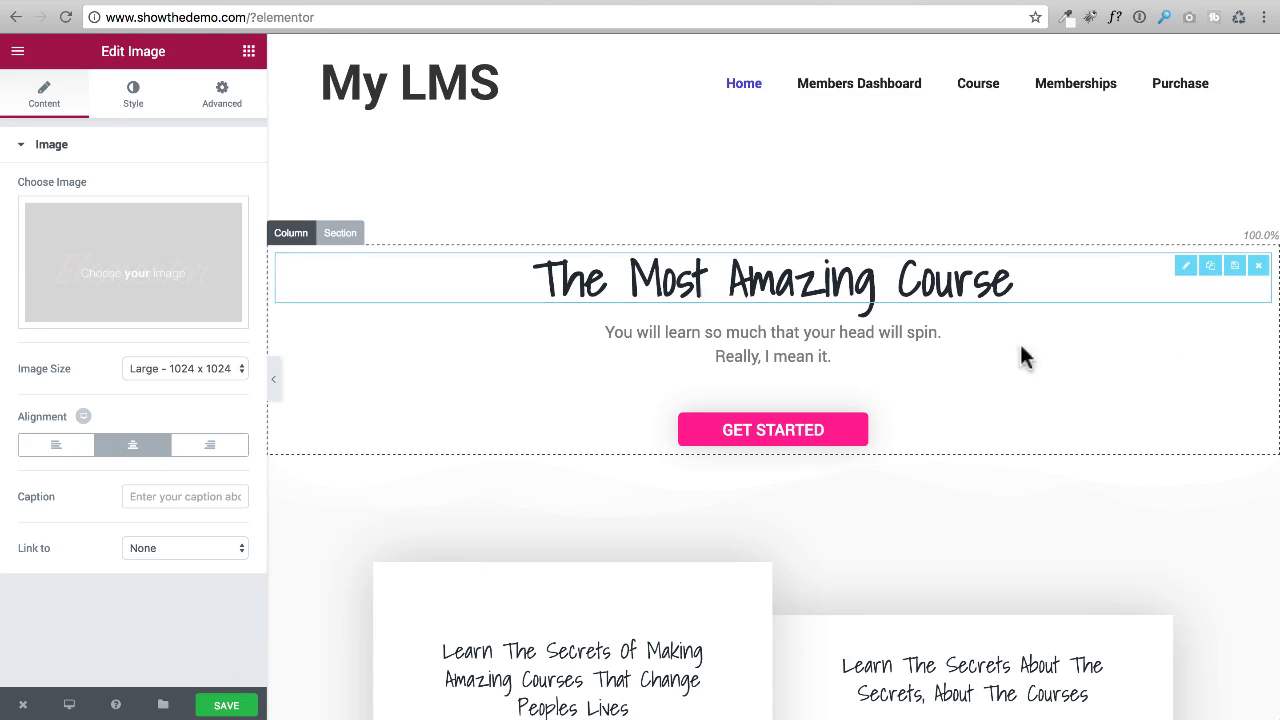
left_click(70, 706)
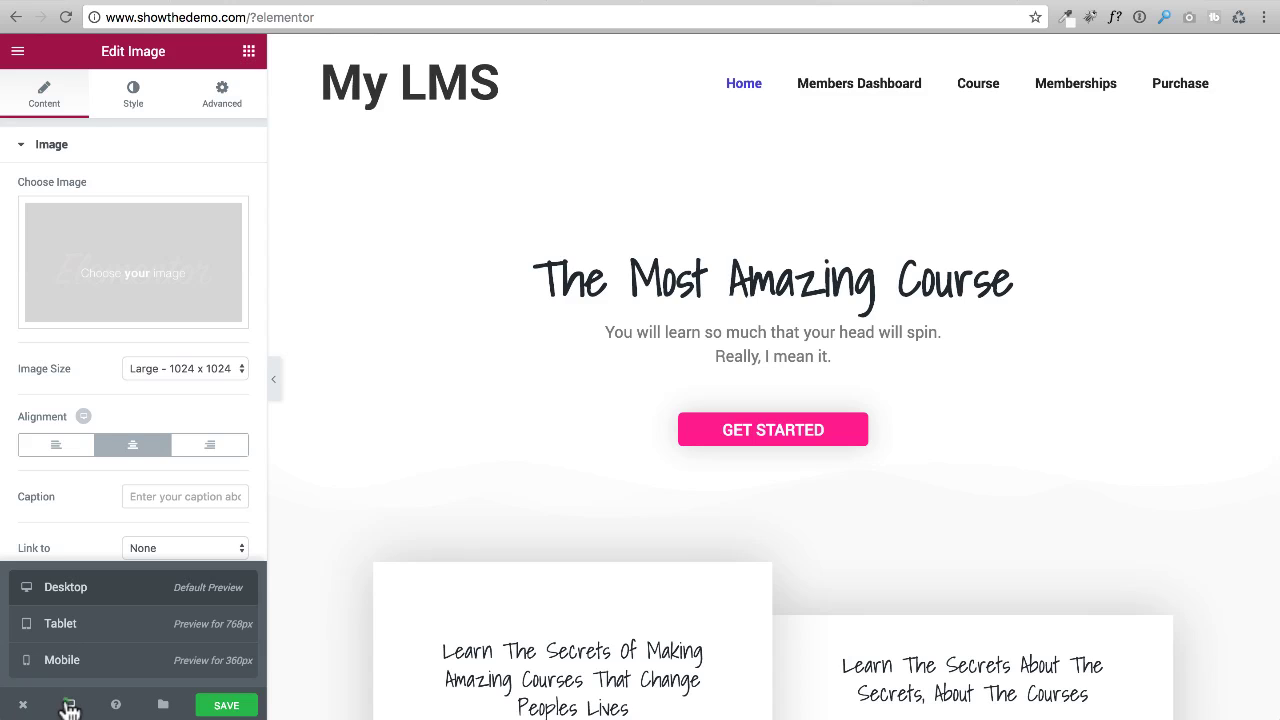
mouse_move(24, 706)
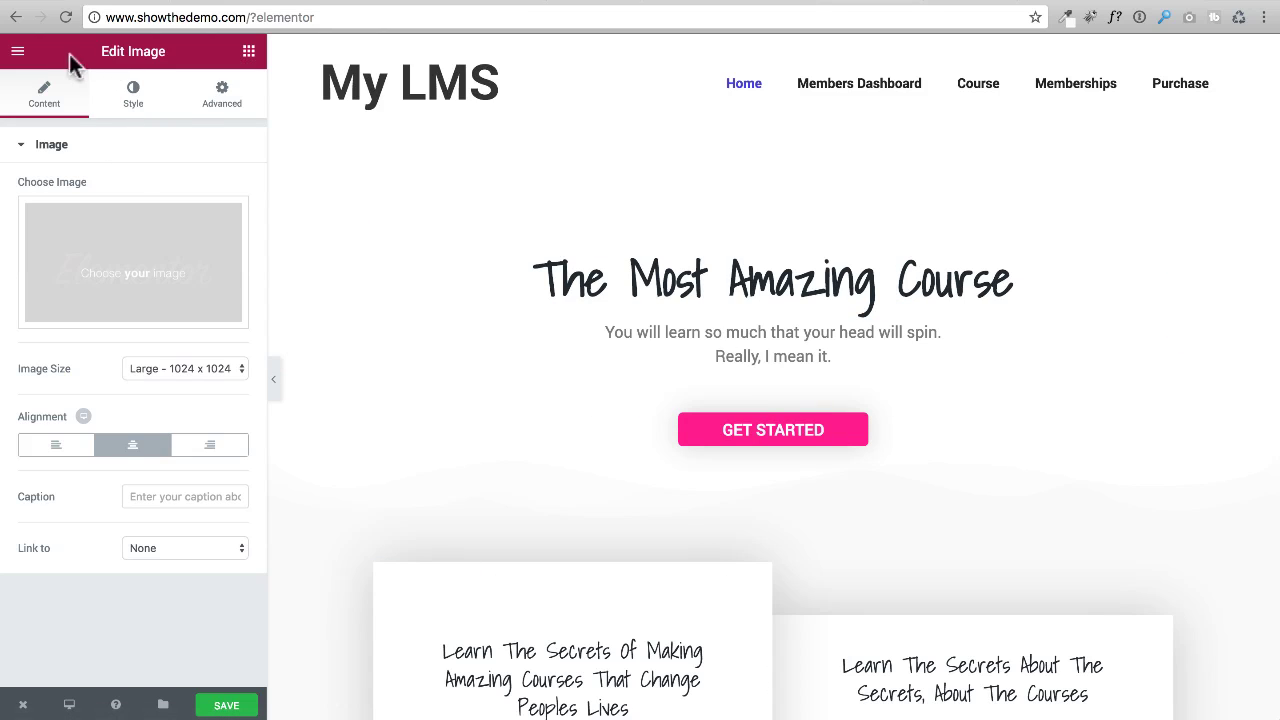
Step: Delete all content from the page, confirm the deletion and save the empty page
left_click(21, 56)
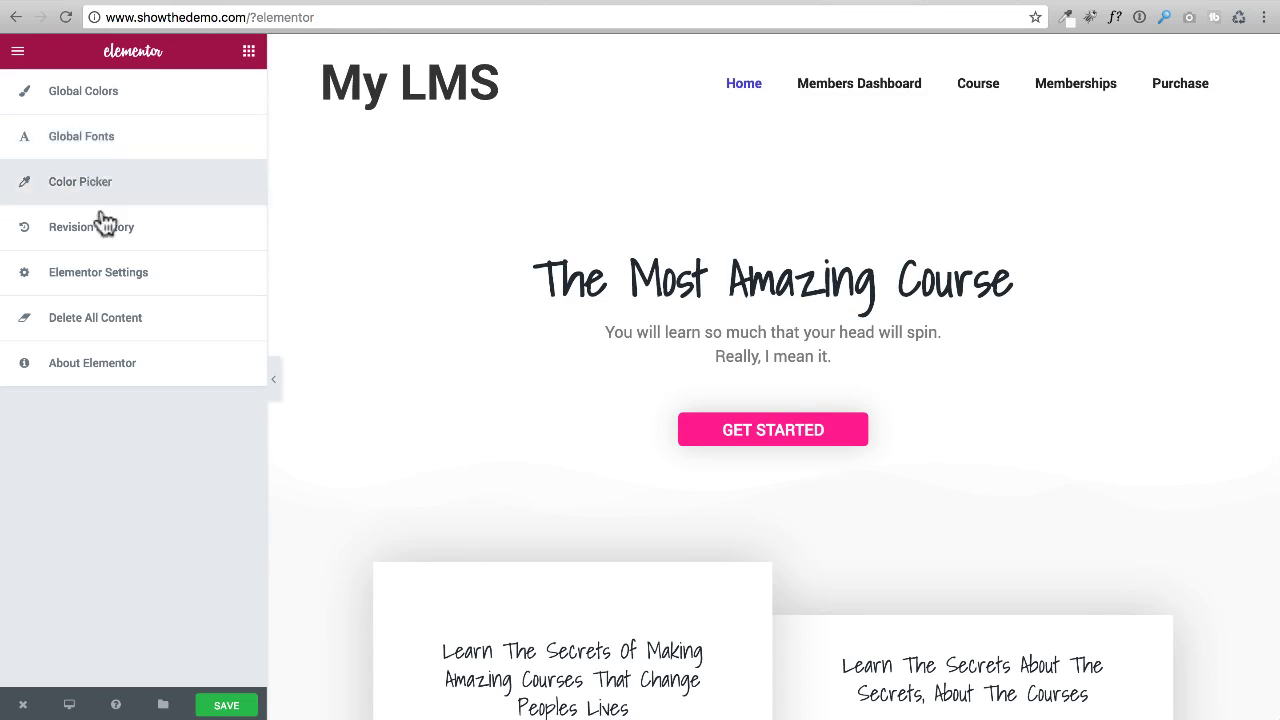
left_click(88, 320)
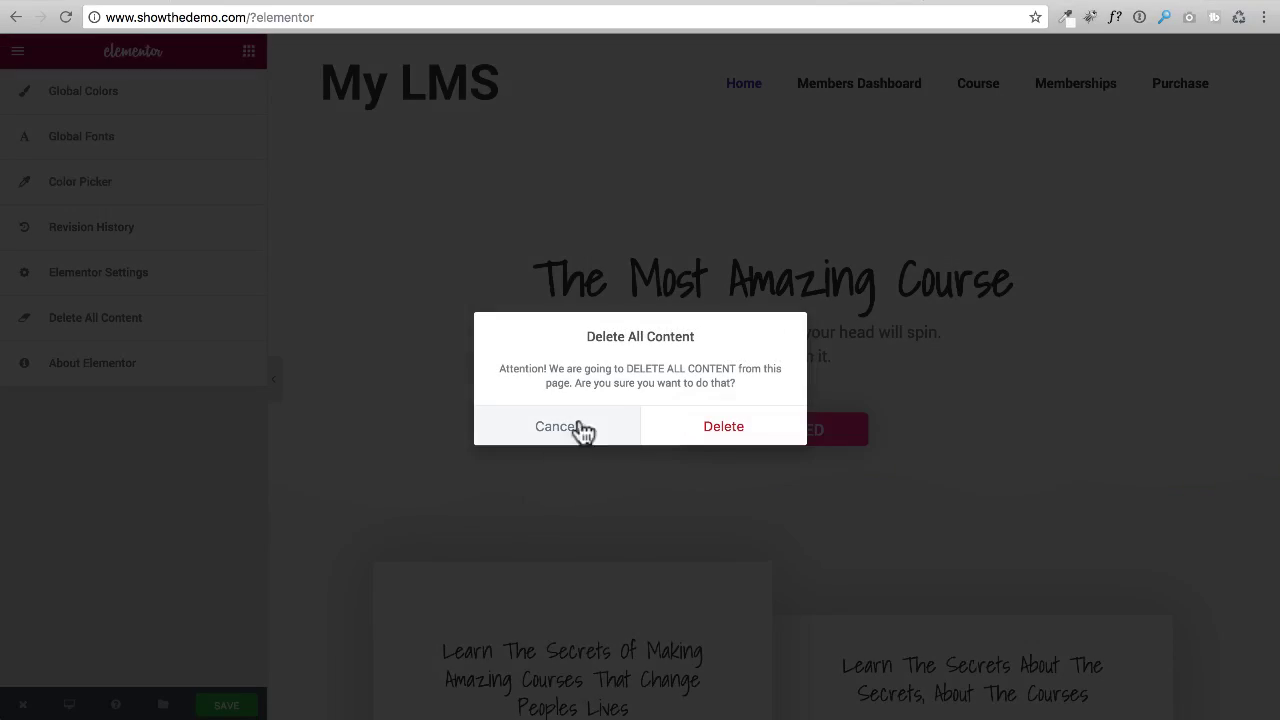
left_click(737, 432)
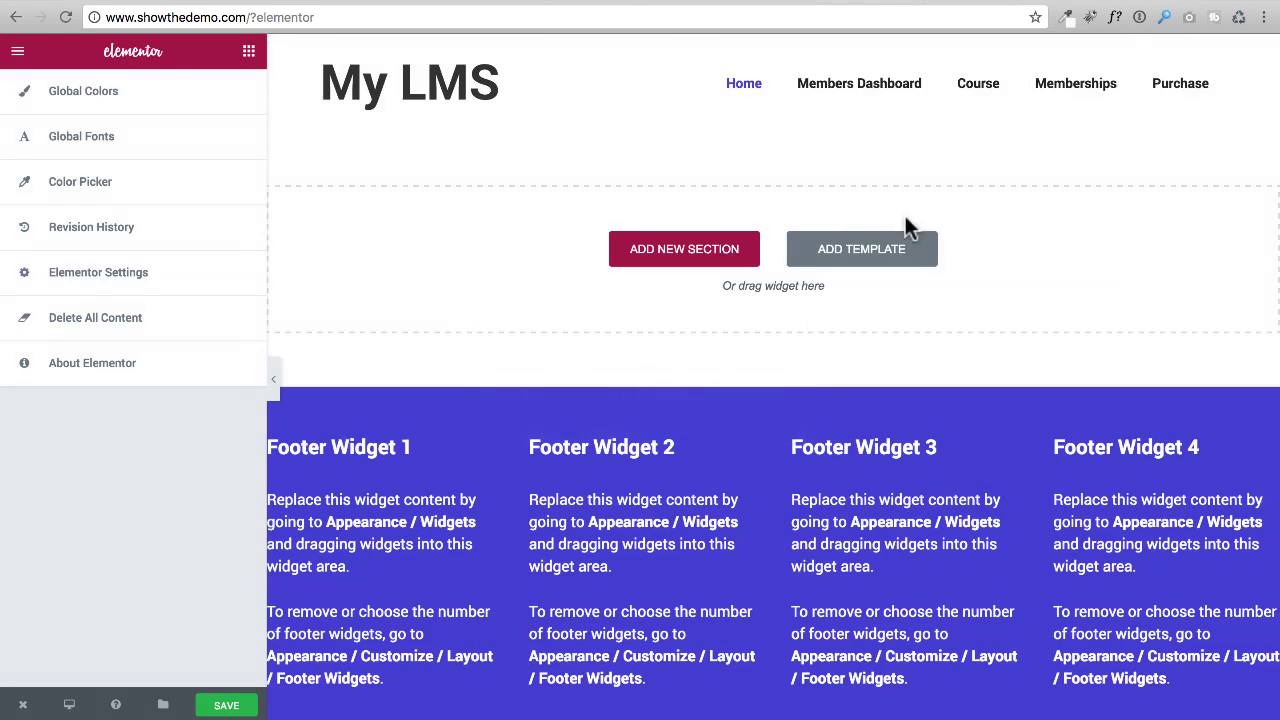
left_click(230, 705)
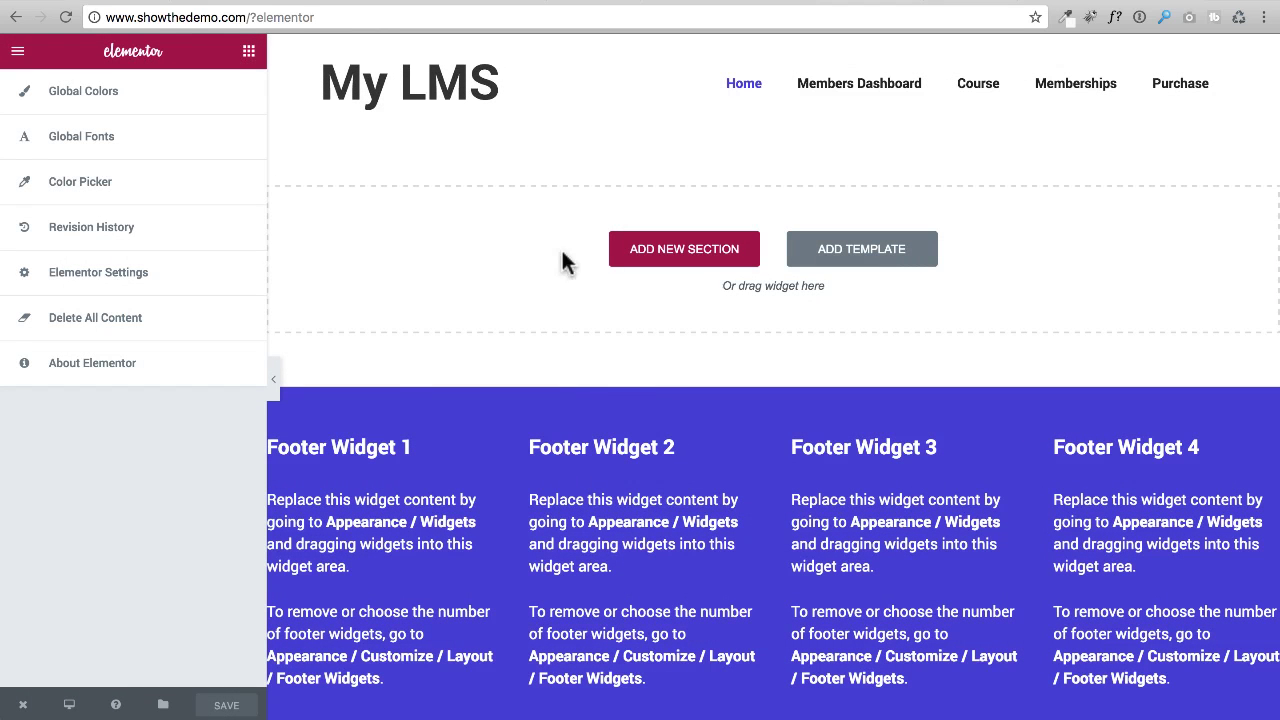
Step: Browse the available widgets from the basic and Pro elements down to the WordPress group
left_click(249, 55)
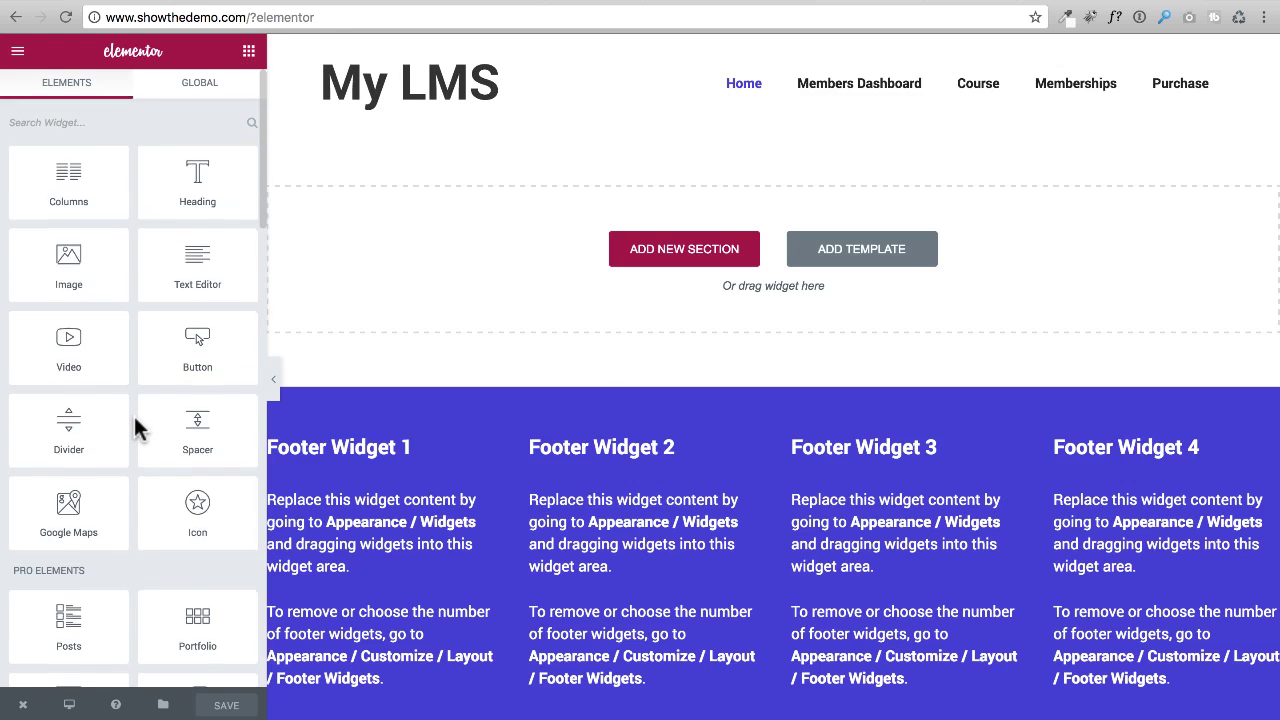
scroll(134, 416, "down", 8)
scroll(141, 414, "down", 10)
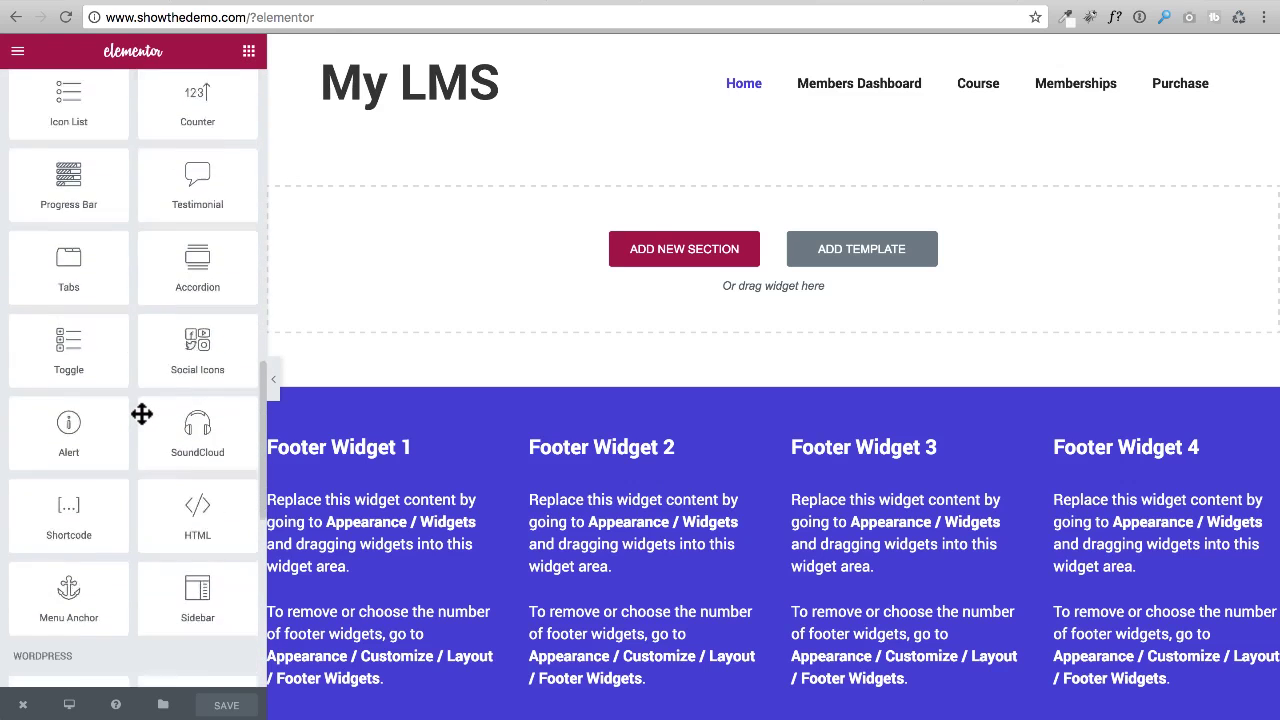
scroll(620, 322, "down", 1)
scroll(620, 330, "down", 1)
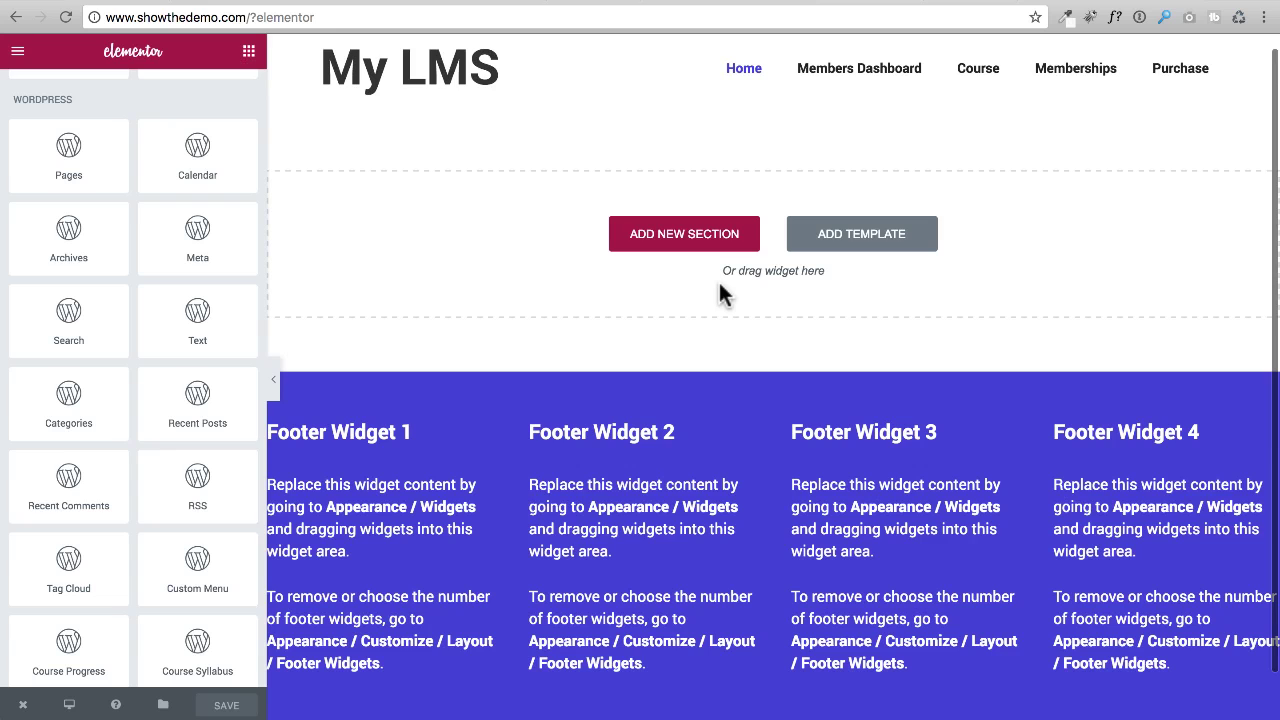
scroll(541, 333, "up", 1)
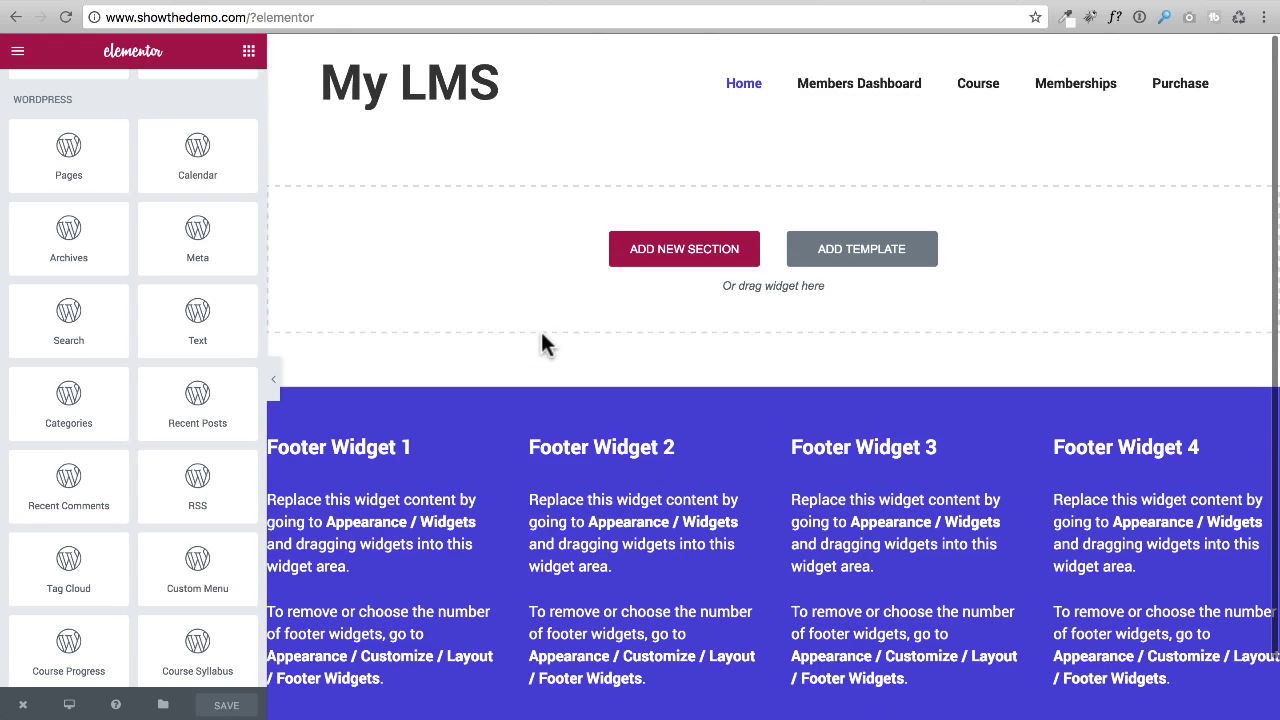
scroll(134, 385, "up", 15)
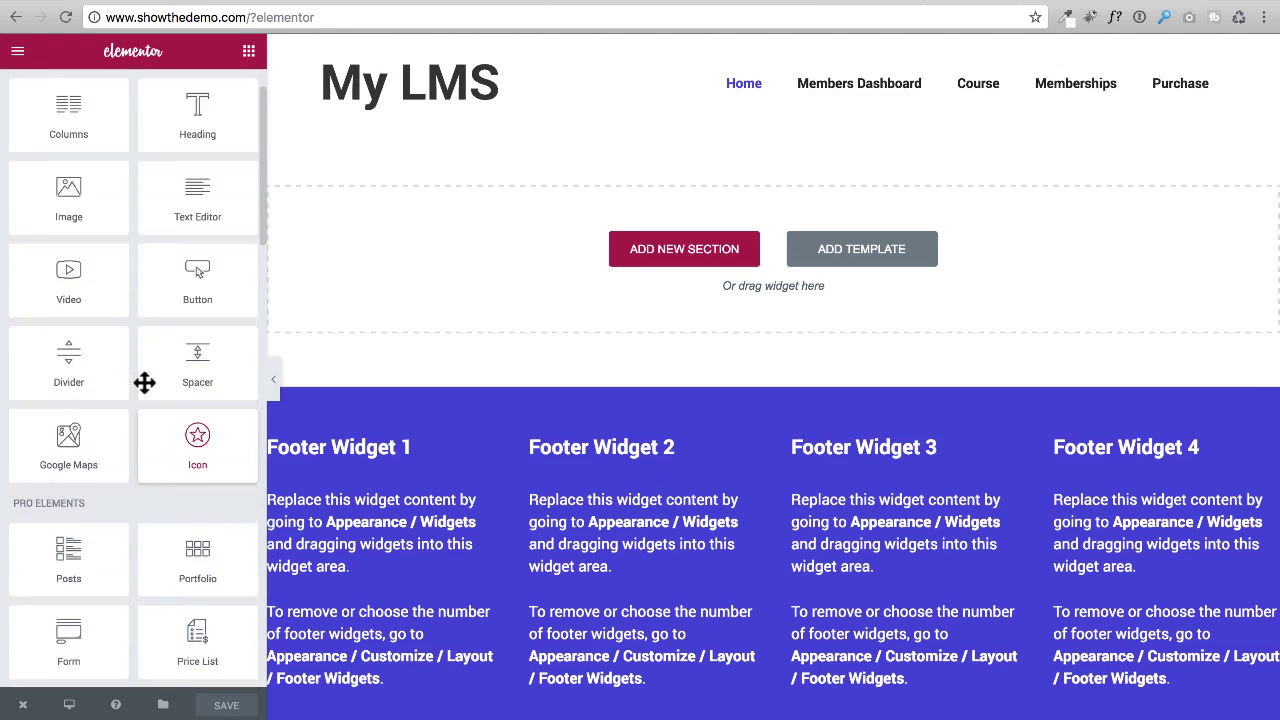
scroll(145, 383, "up", 2)
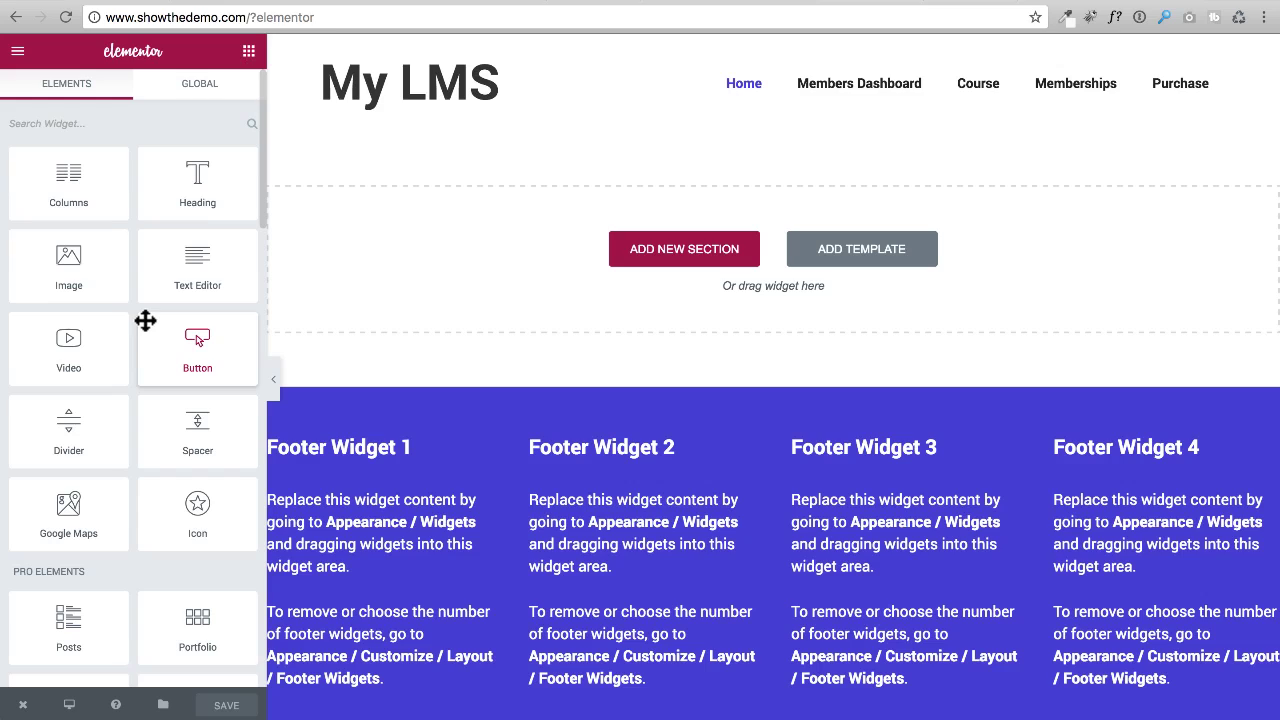